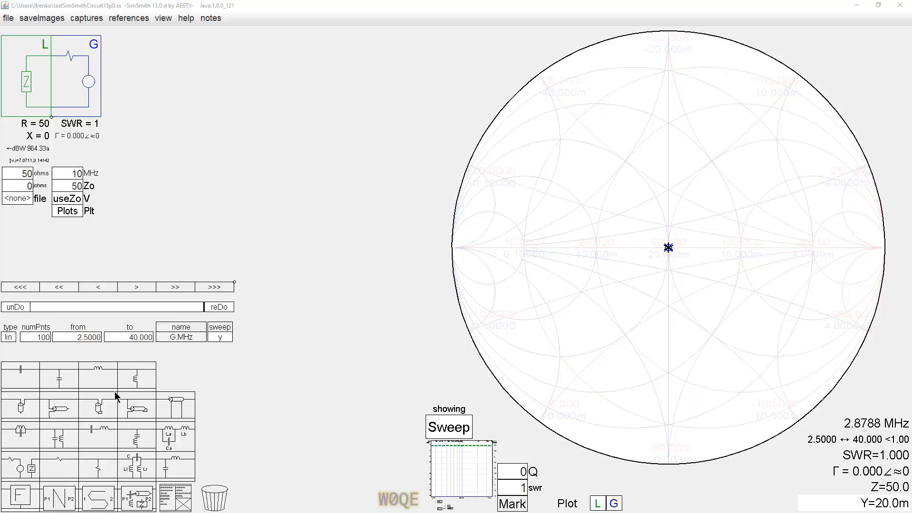
Step: Insert a series transmission line between the load and generator, using the Times LMR-400 model with a length of 100 ft
drag(177, 408, 79, 69)
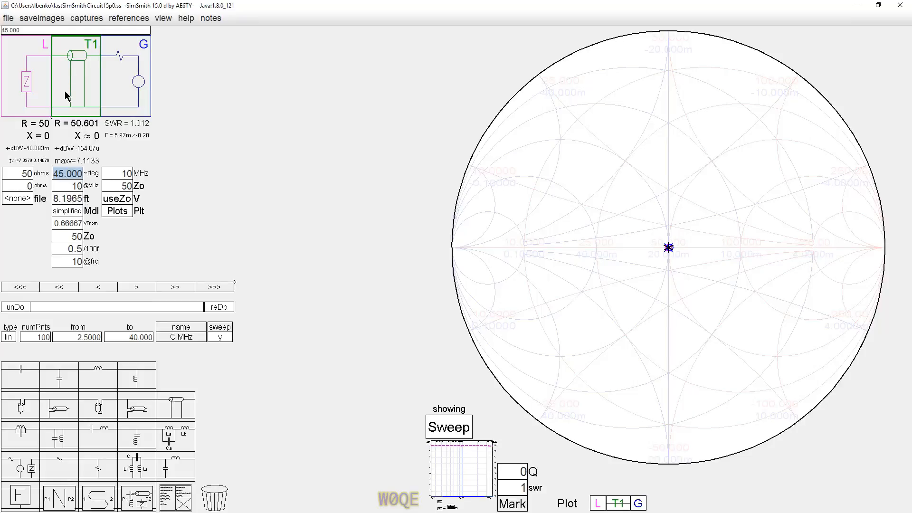
click(69, 210)
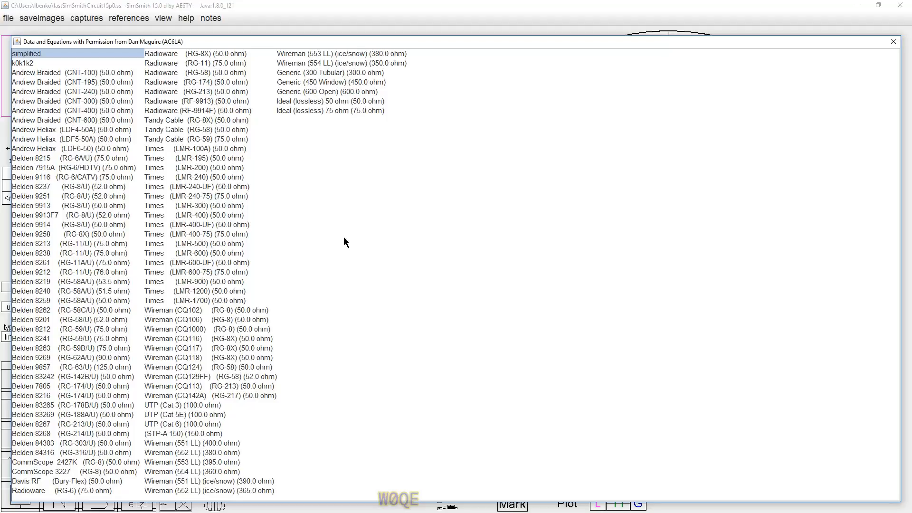
click(202, 215)
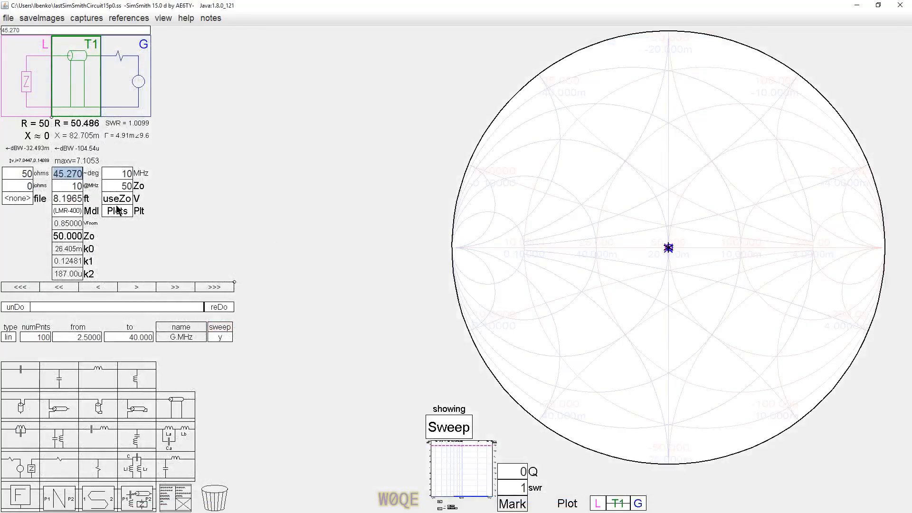
click(53, 200)
text(1)
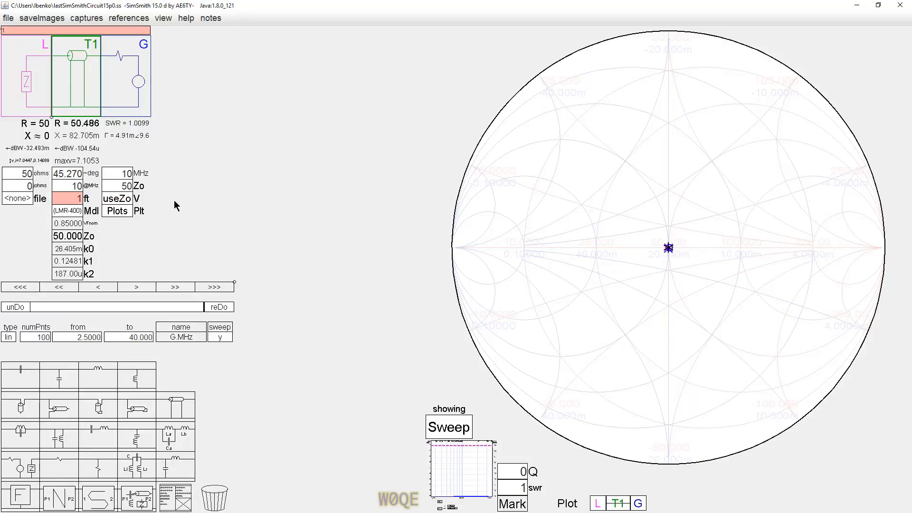
text(00)
key(Return)
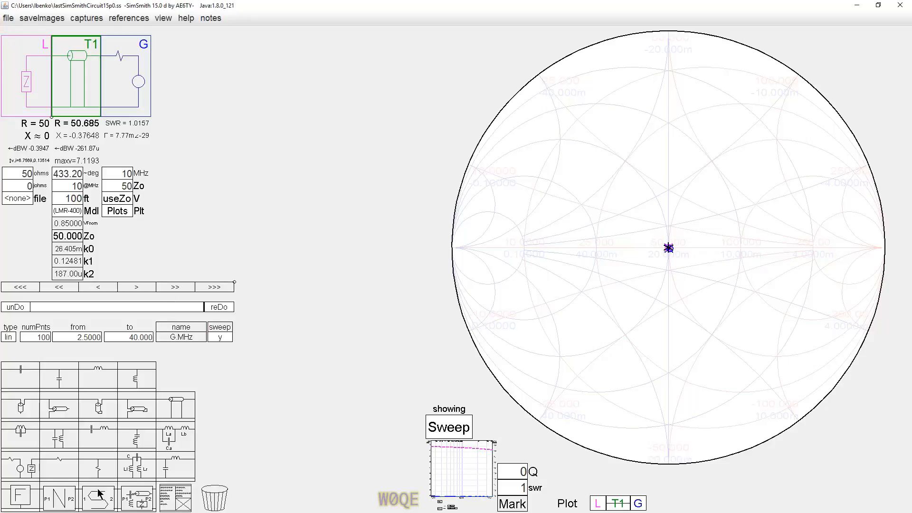
Step: Insert a combined load-generator block between line T1 and the generator, and review its voltage equation
drag(25, 470, 129, 65)
click(119, 210)
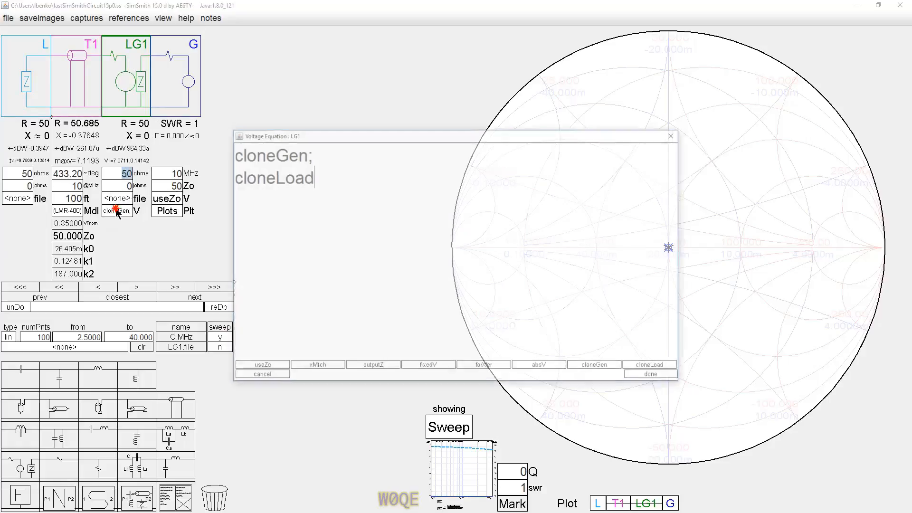
click(659, 378)
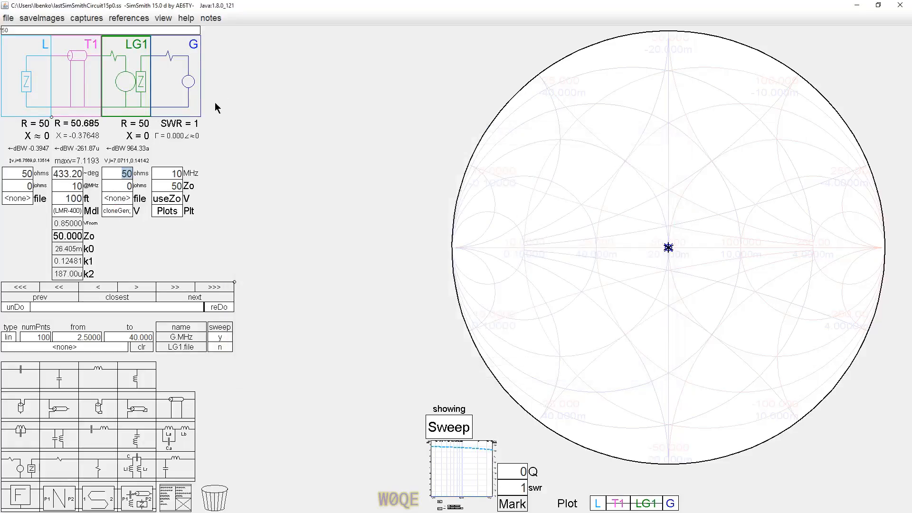
Step: Insert a second transmission line between LG1 and the generator, using the Generic 600 Open model
drag(175, 412, 184, 74)
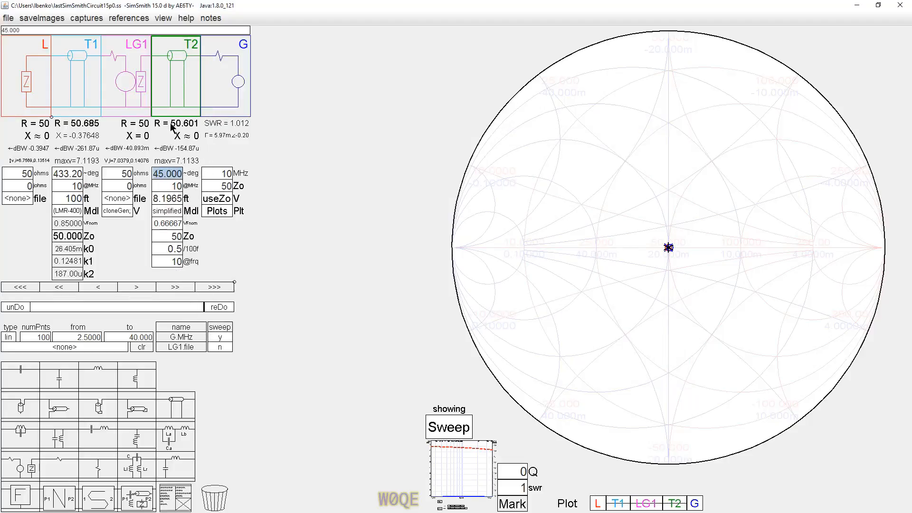
click(169, 211)
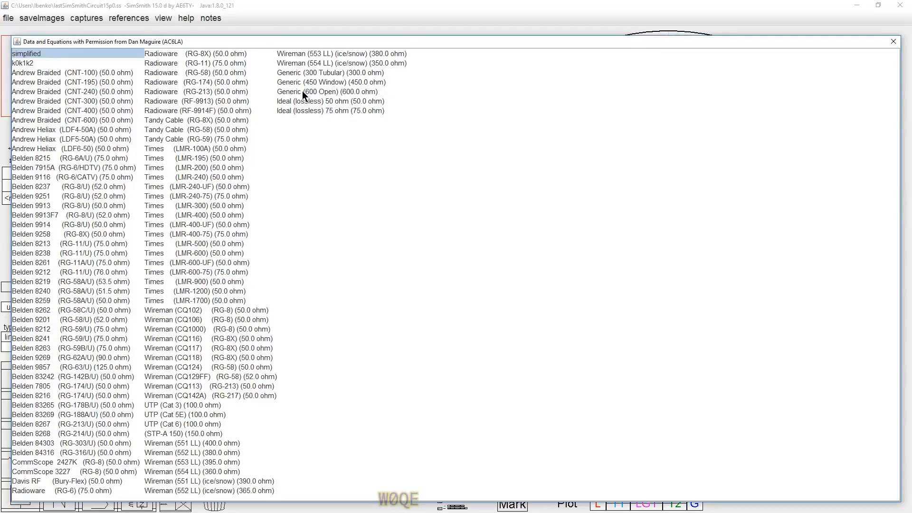
click(302, 91)
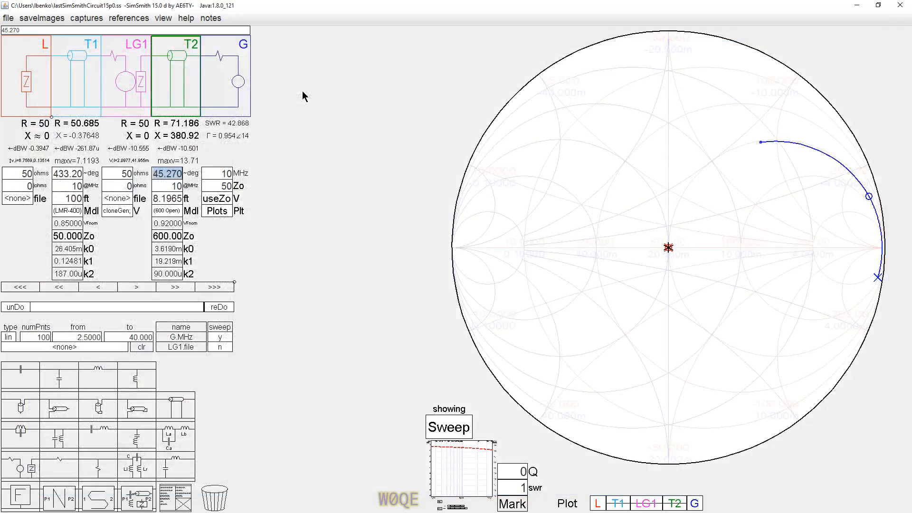
Step: Try the Wireman 554 LL ice/snow 350 ohm model on line T2, and restore the Generic 600 Open model
click(172, 212)
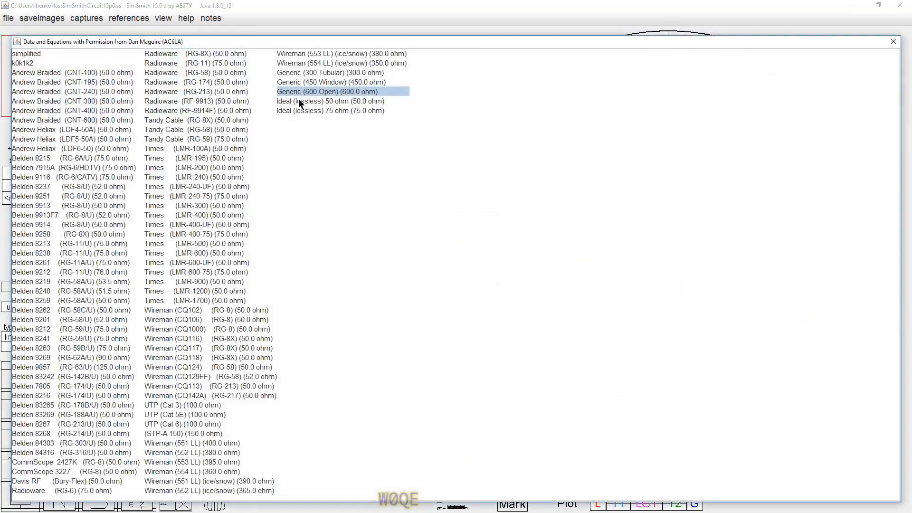
click(314, 62)
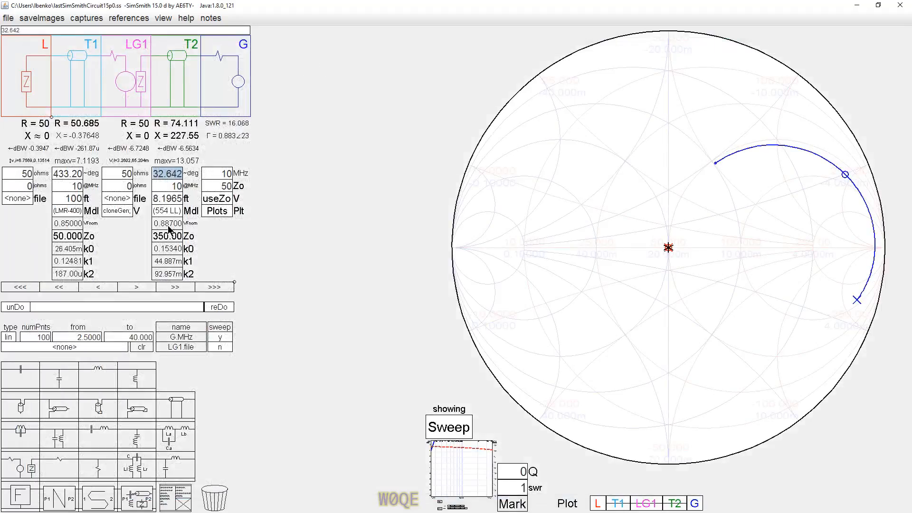
click(176, 215)
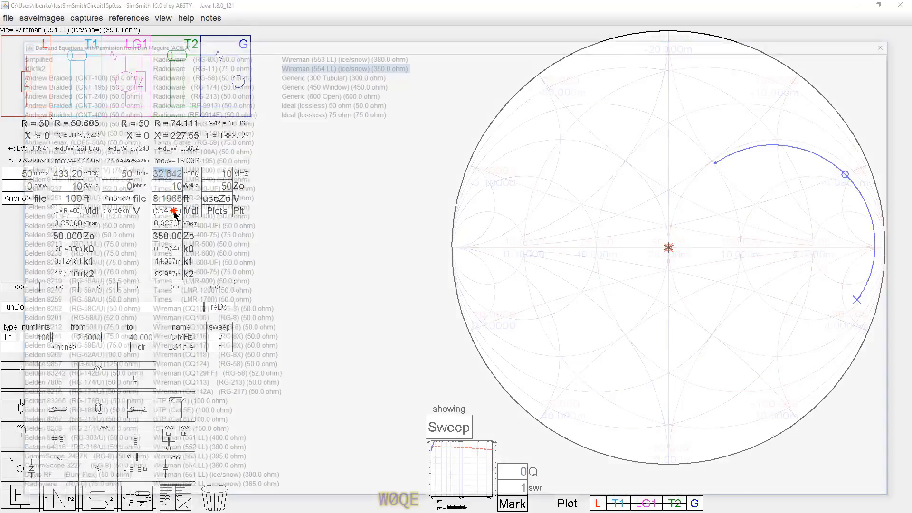
click(312, 91)
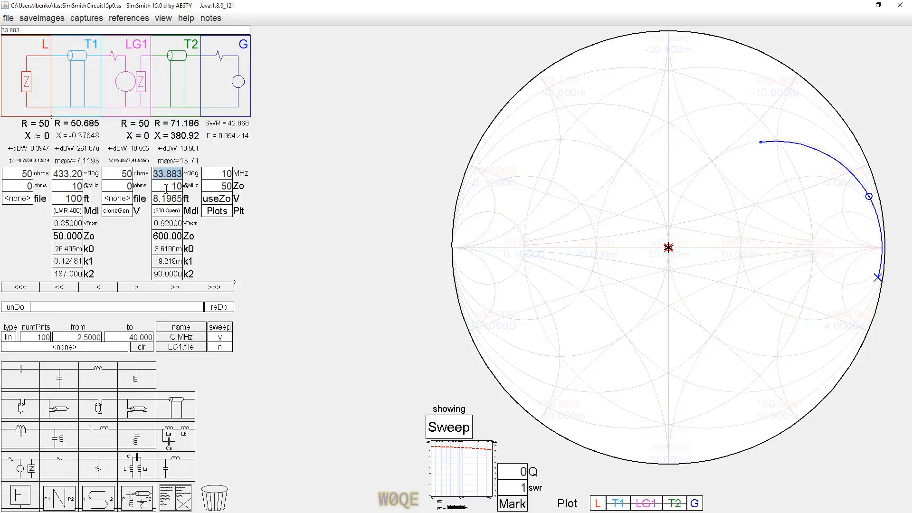
Step: Set the length of the 600 ohm open-wire line T2 to 100 ft
click(153, 198)
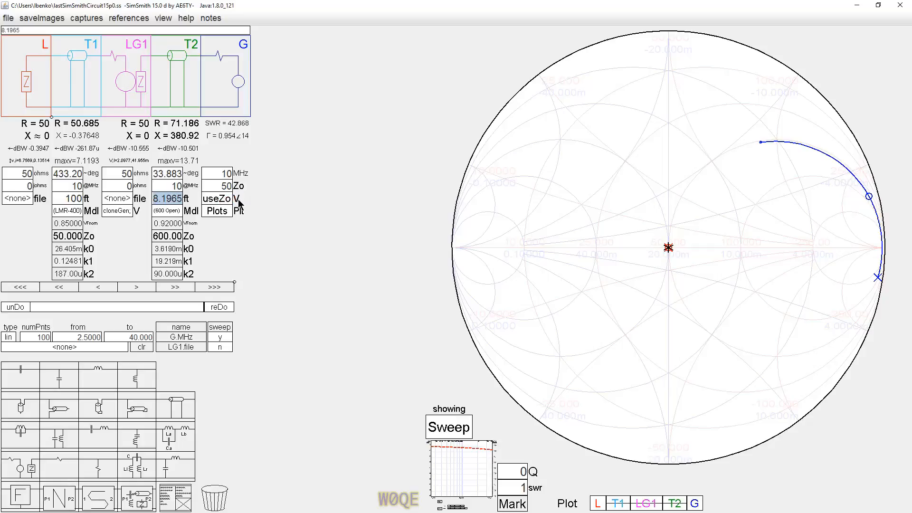
text(100)
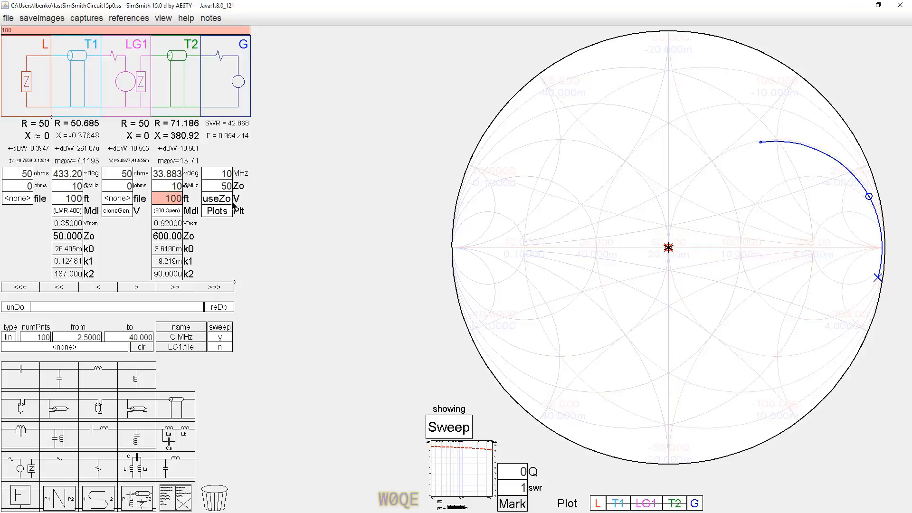
key(Return)
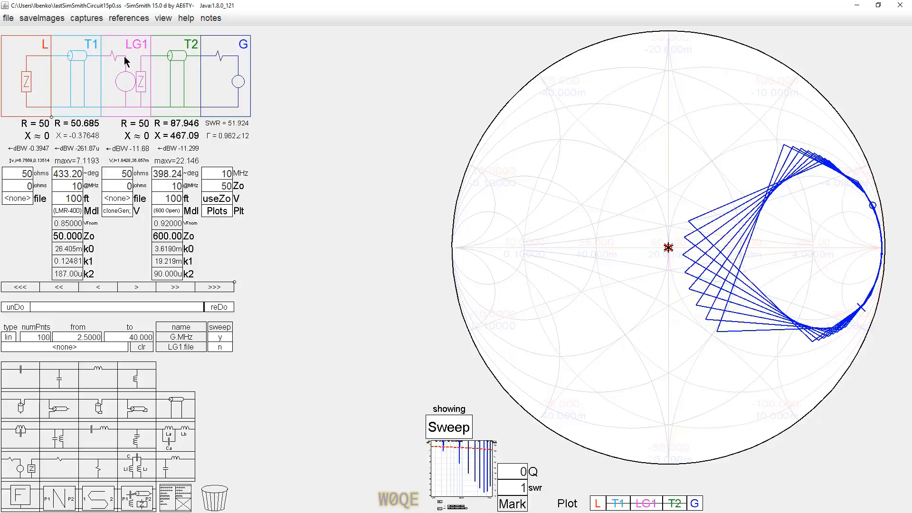
Step: Set generator G's voltage equation to xMtch and review the voltage equation of block LG1
click(218, 200)
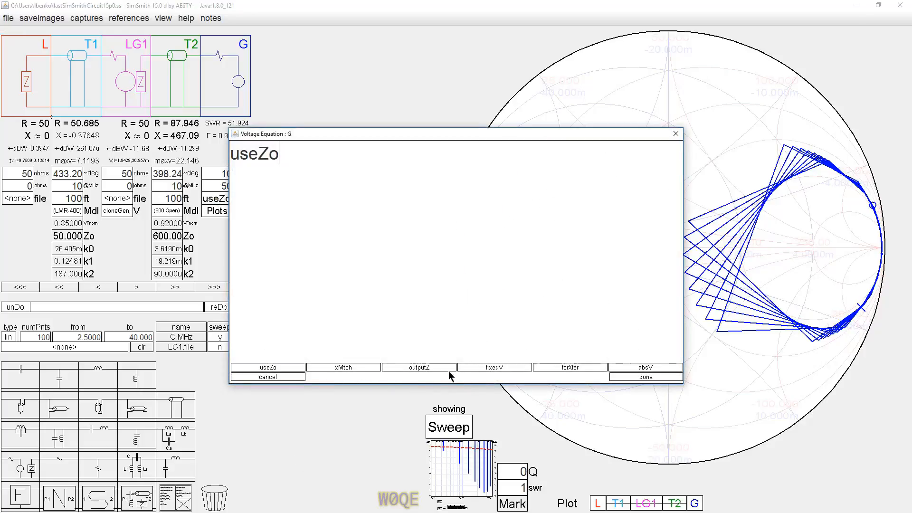
click(369, 368)
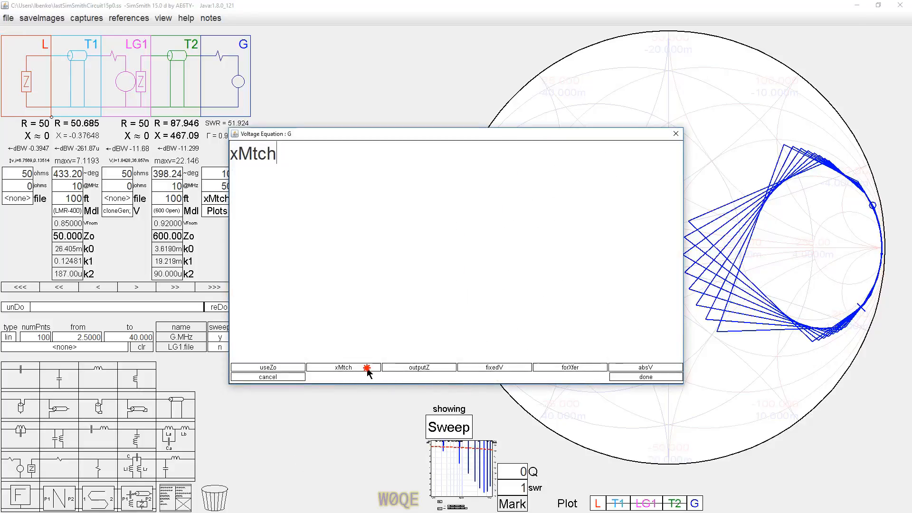
click(626, 377)
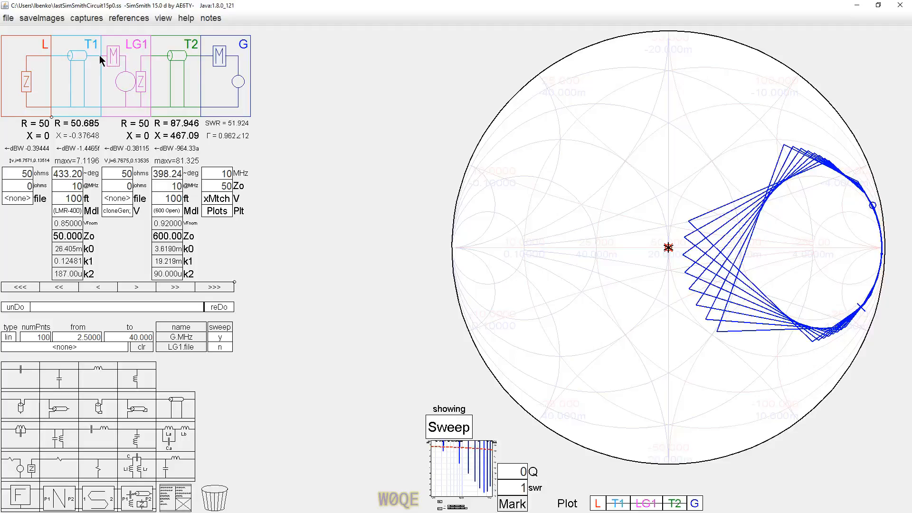
click(118, 211)
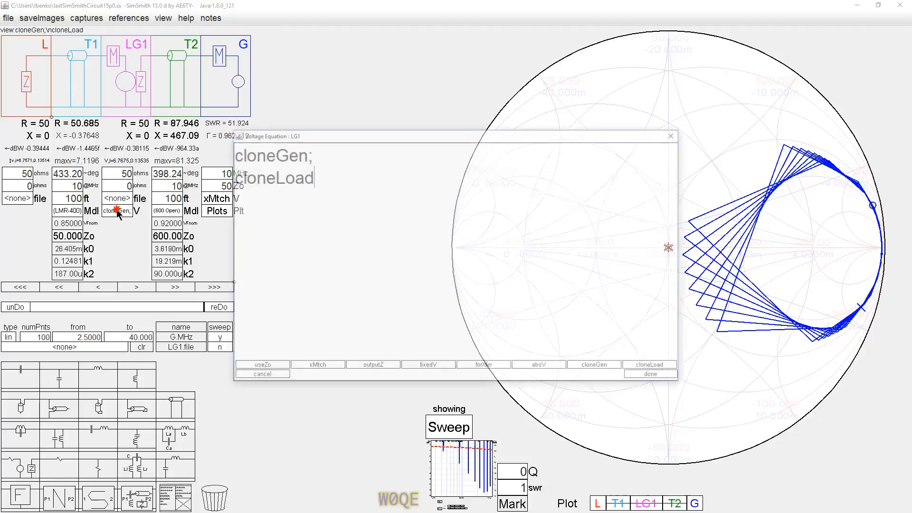
click(656, 376)
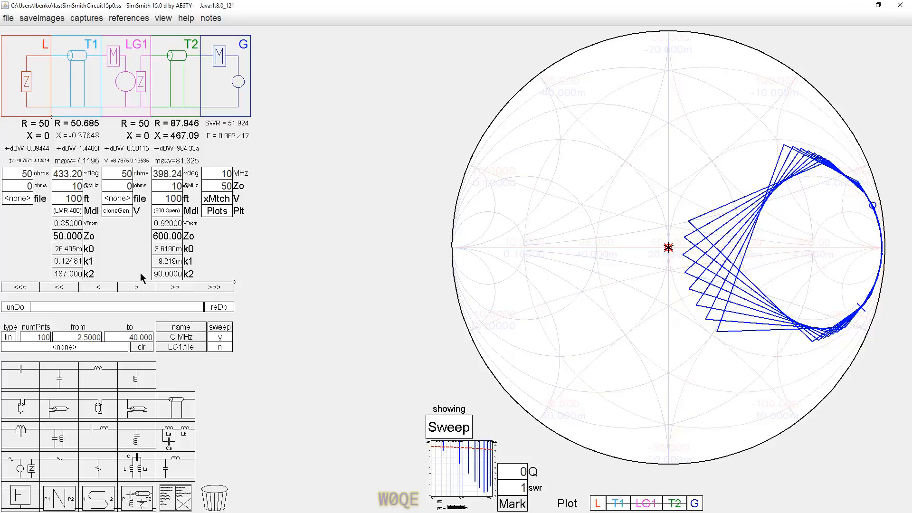
Step: Change the G.MHz frequency sweep type from linear to expression
click(70, 336)
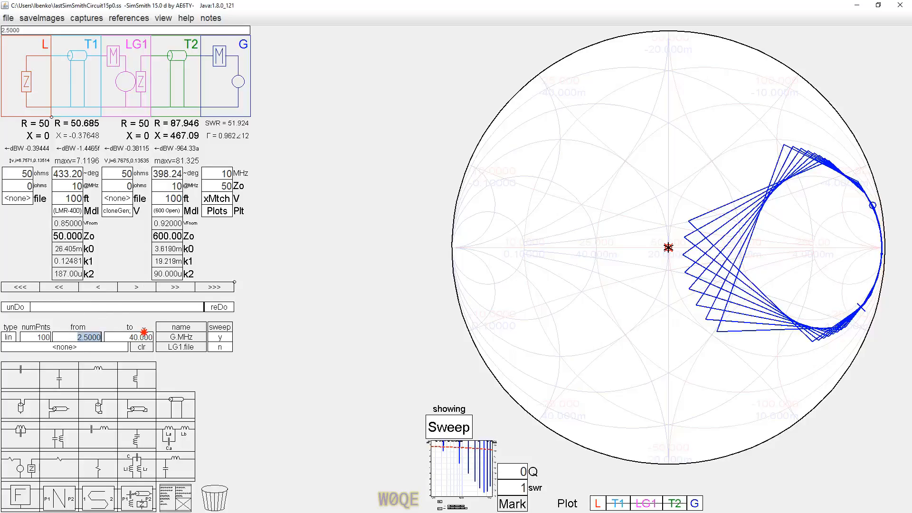
text(1)
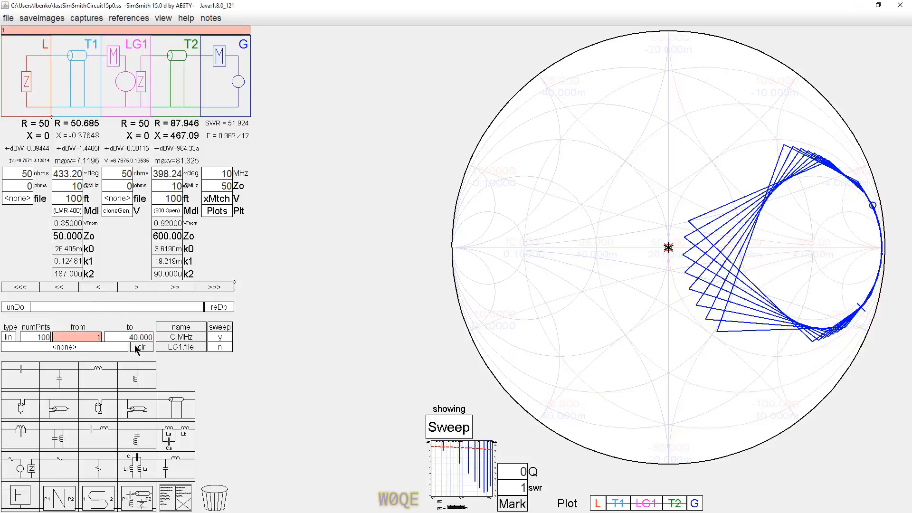
click(8, 337)
click(8, 336)
Step: Replace the frequency sweep expression with 1.8:30:.05
click(75, 333)
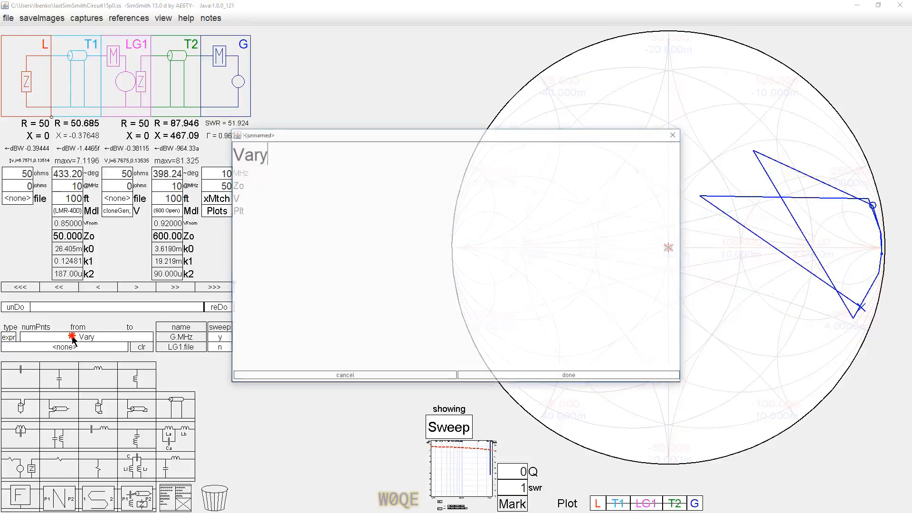
drag(281, 158, 175, 156)
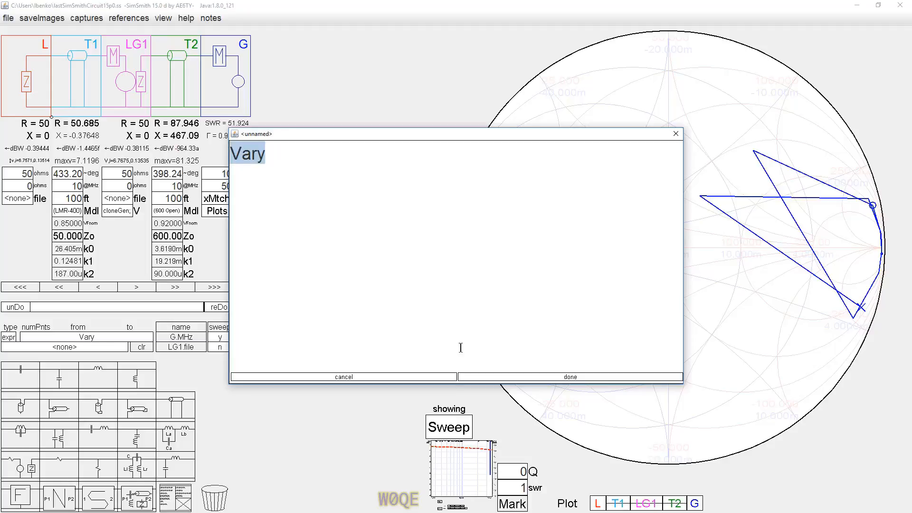
text(1)
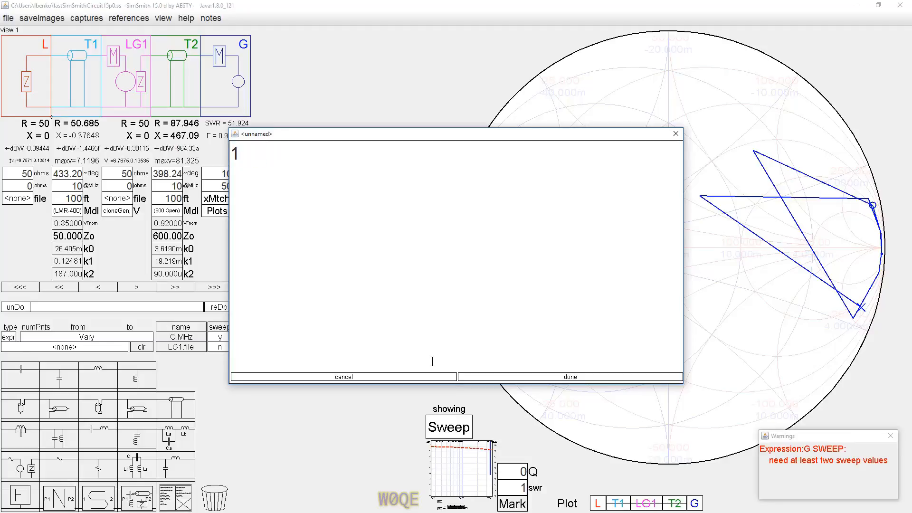
text(.8)
text(;)
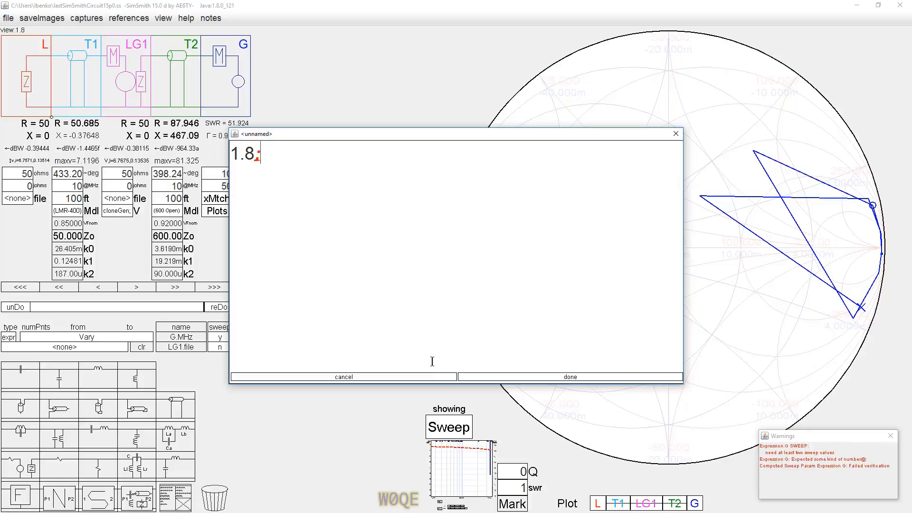
text(30)
text(;)
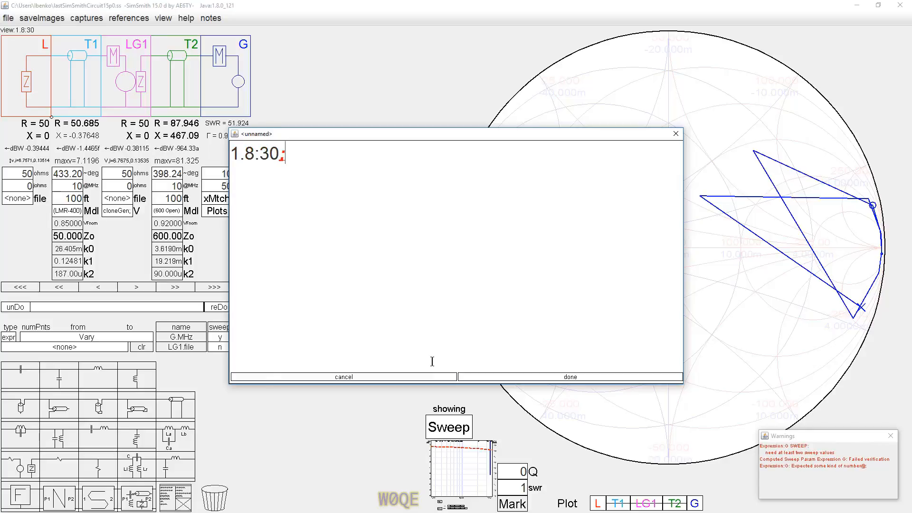
text(.05)
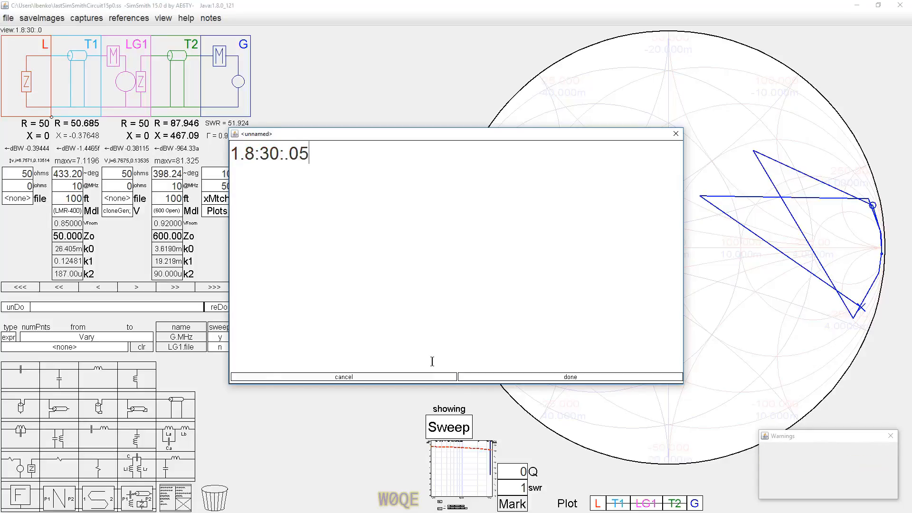
click(543, 377)
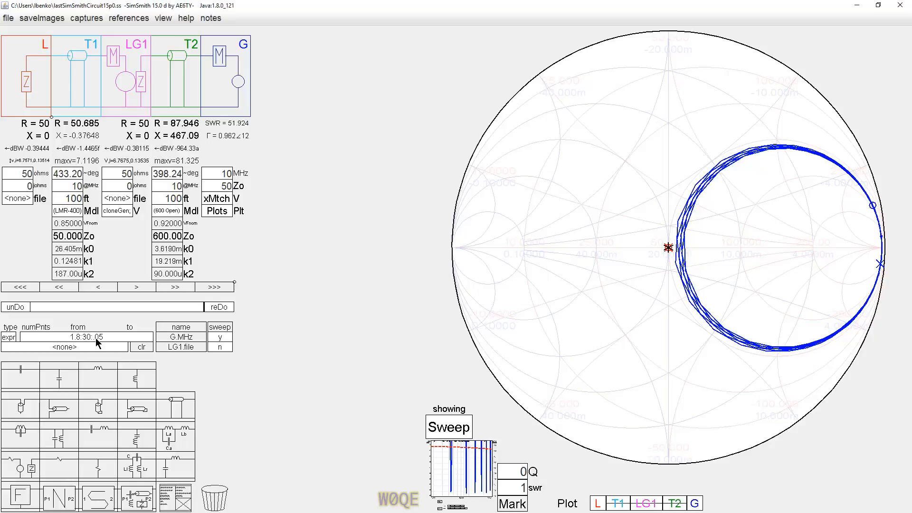
click(190, 19)
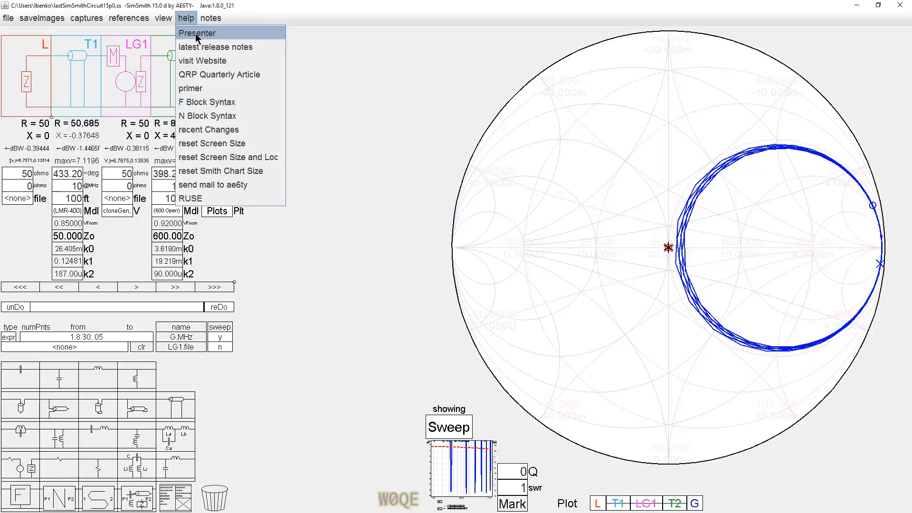
click(319, 296)
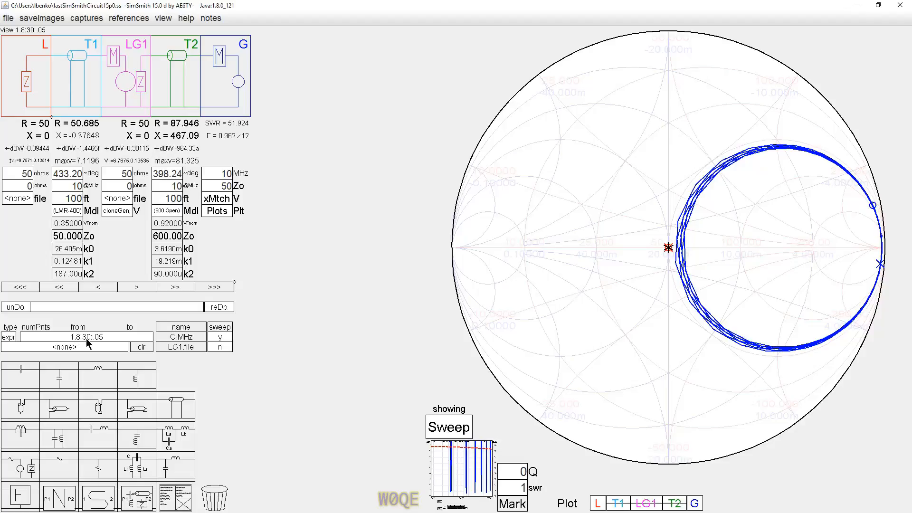
Step: Turn the G.MHz sweep off and back on
click(221, 338)
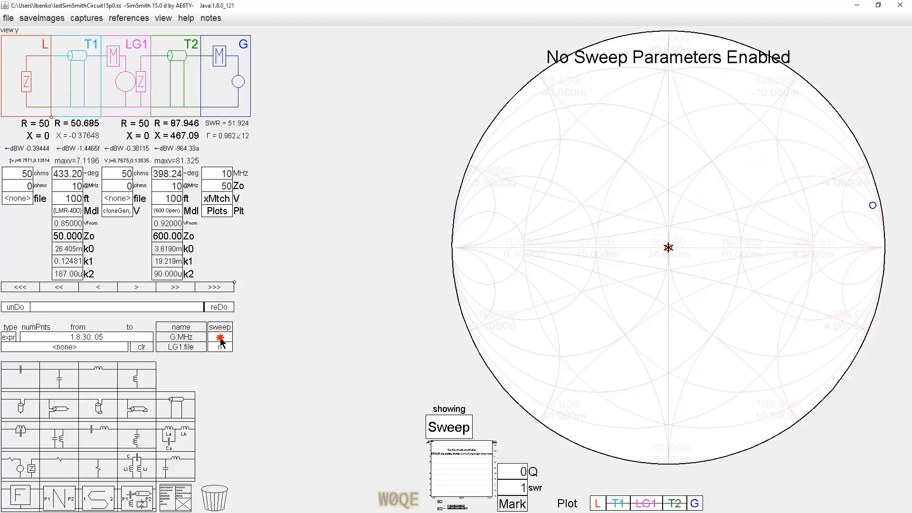
click(220, 337)
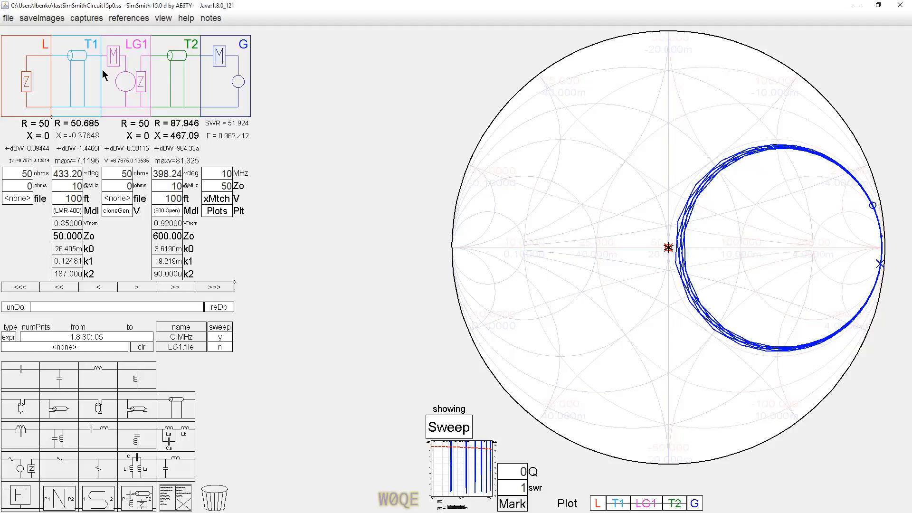
Step: Add T1 to the Smith chart plot and set load L's resistance to 20 ohms
click(619, 506)
drag(20, 171, 14, 177)
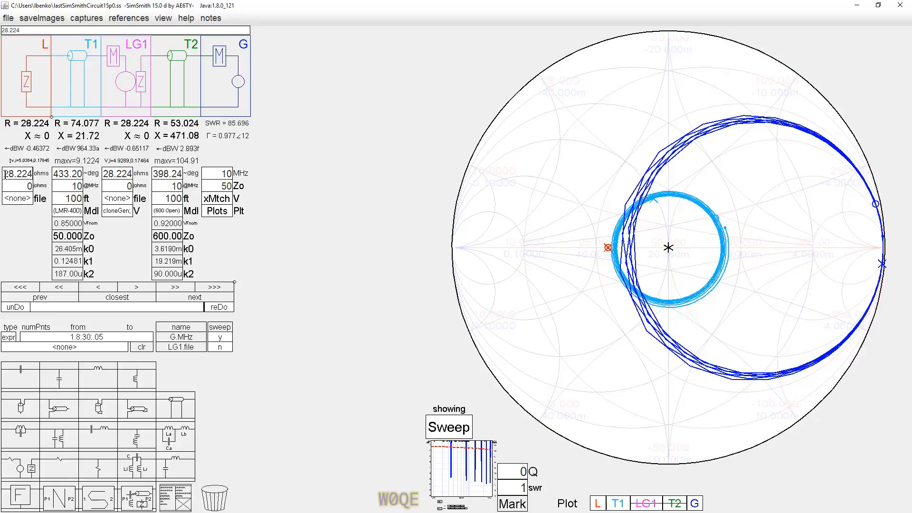
drag(2, 174, 45, 177)
text(20)
key(Return)
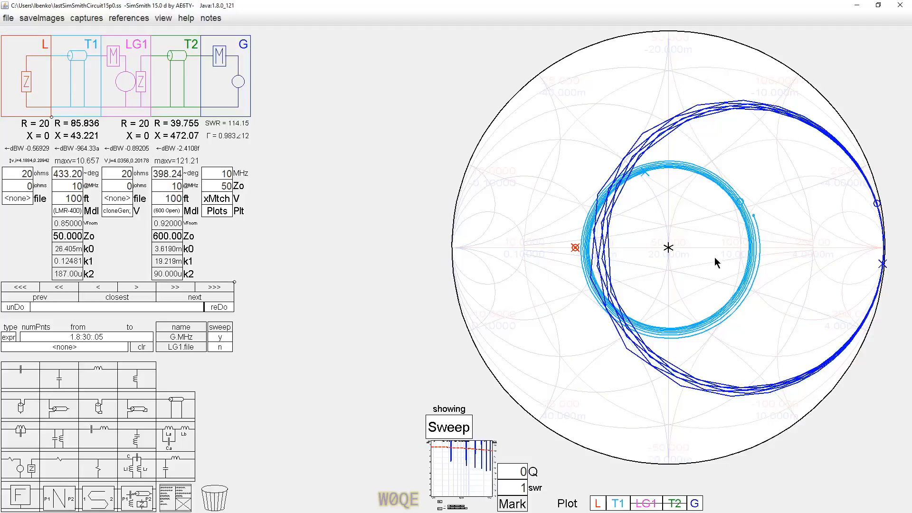
Step: Switch to the rectangular sweep plot, remove generator G's SWR trace and add the LG1 power trace
click(458, 484)
click(460, 489)
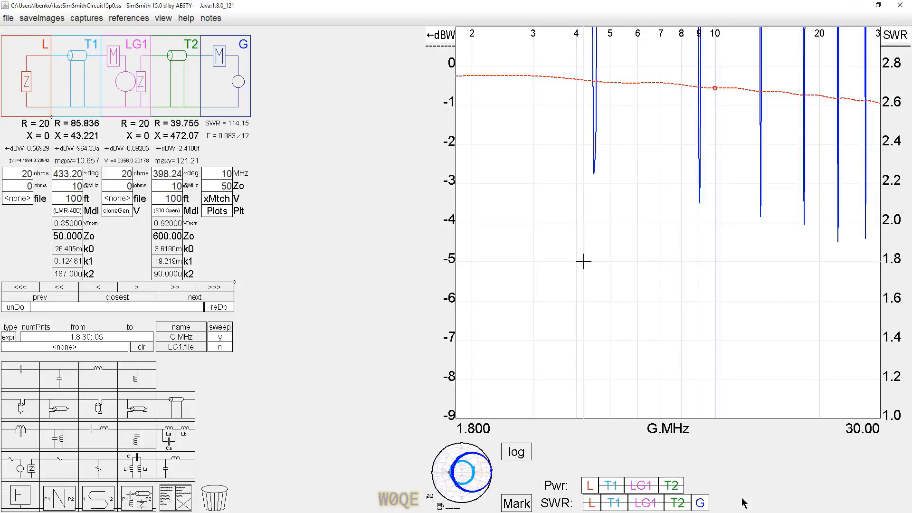
click(701, 503)
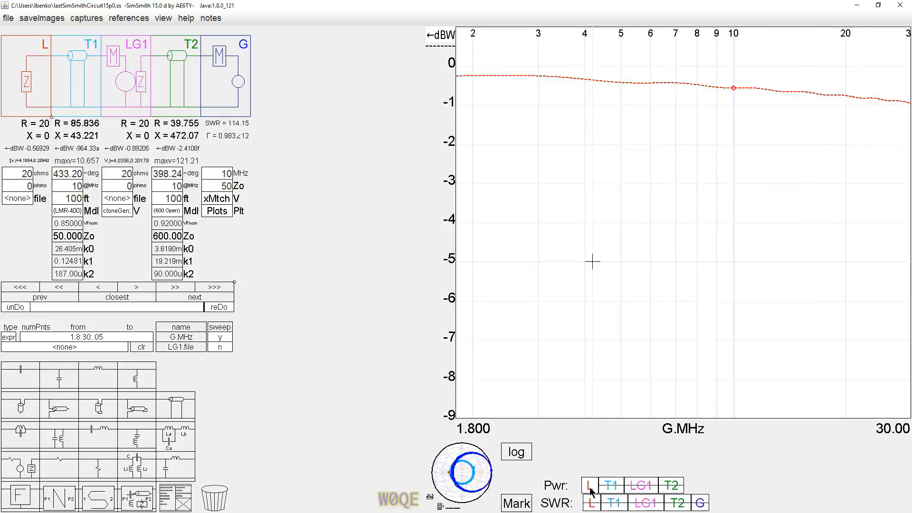
click(645, 485)
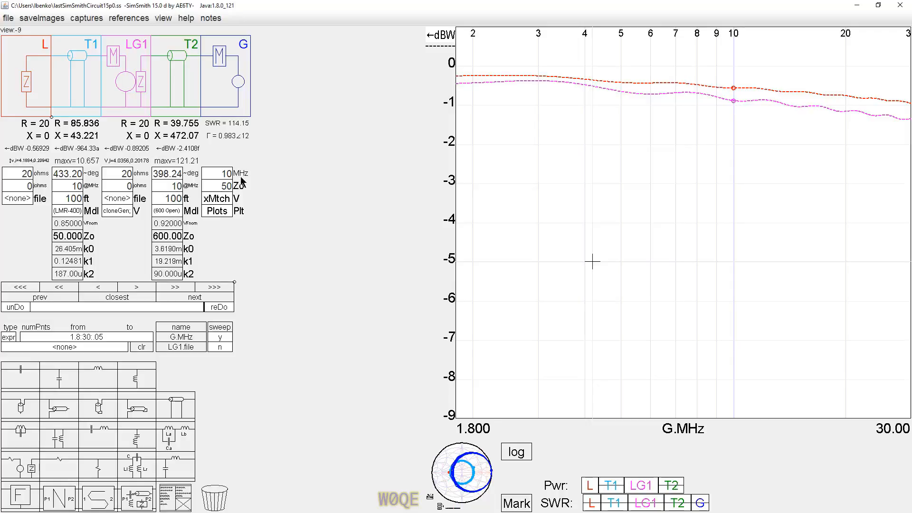
Step: Lower load L's resistance stepwise to 1.6781 ohms while comparing the L and LG1 power traces
click(15, 173)
scroll(18, 174, down, 4)
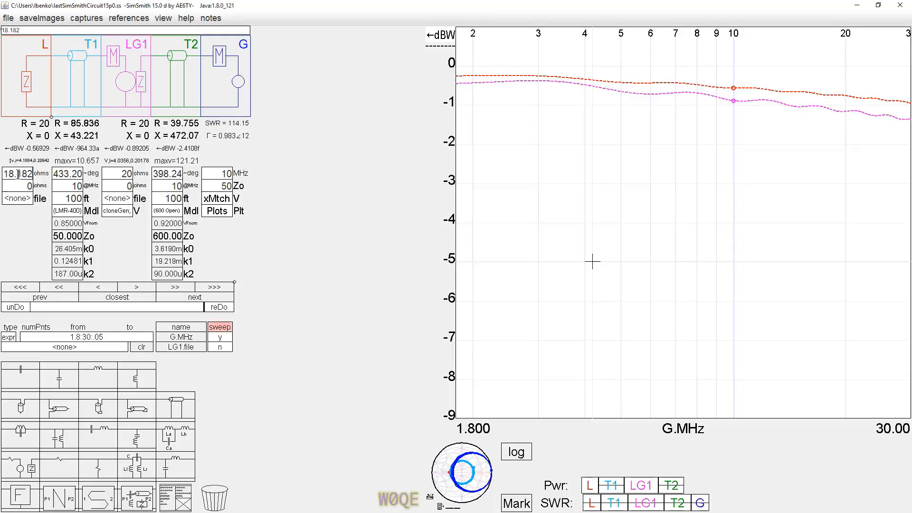
scroll(18, 174, down, 3)
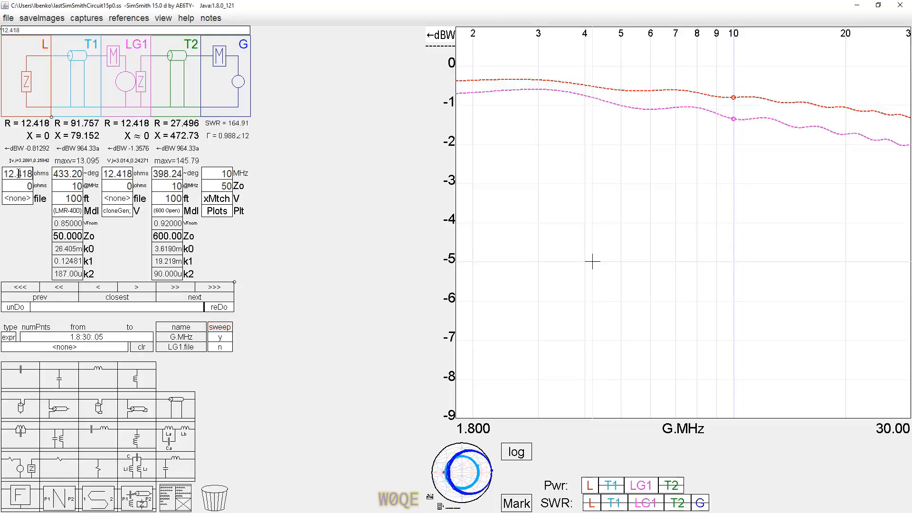
scroll(19, 174, down, 2)
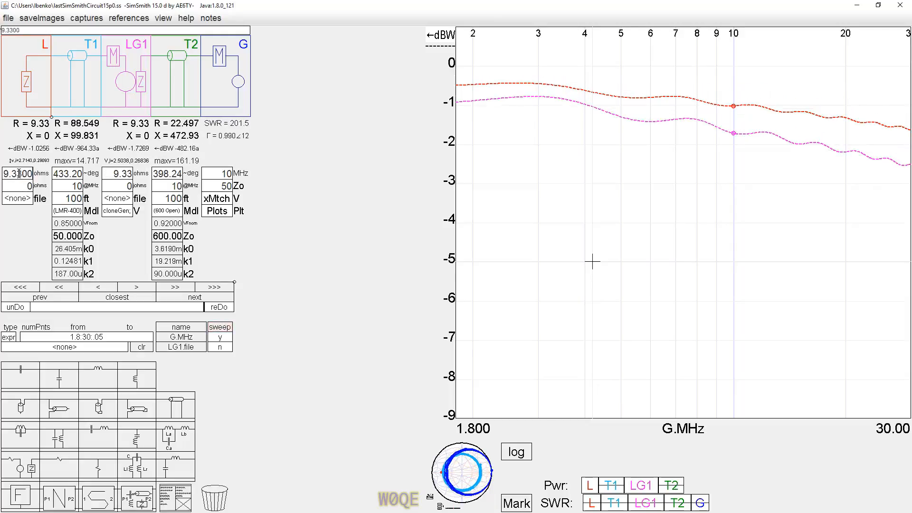
scroll(18, 174, down, 5)
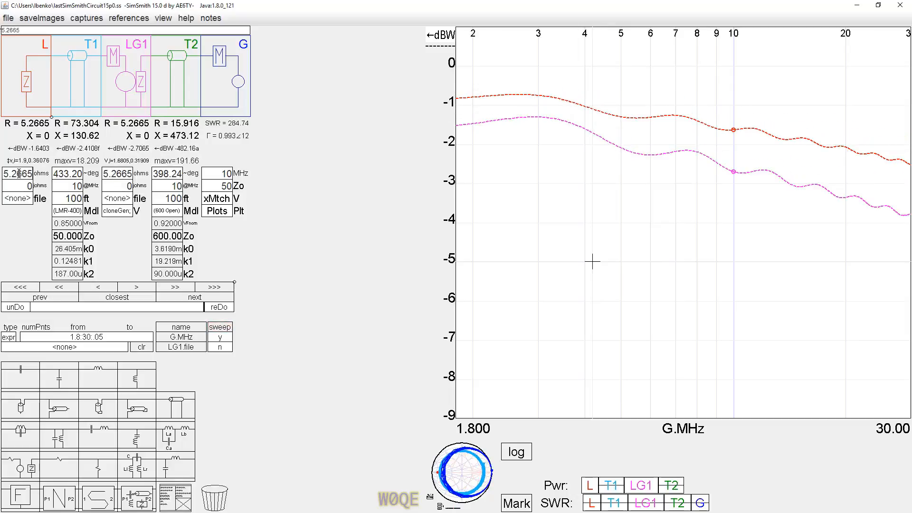
scroll(18, 174, down, 8)
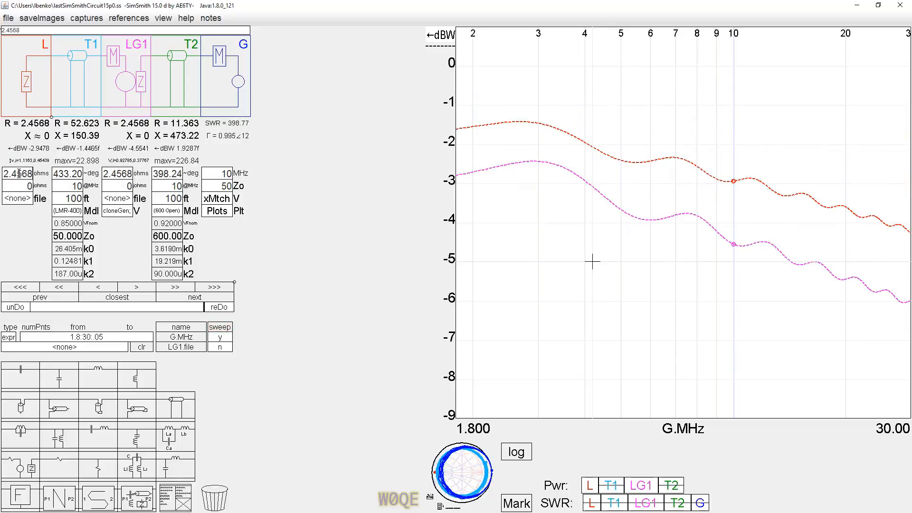
scroll(18, 174, down, 2)
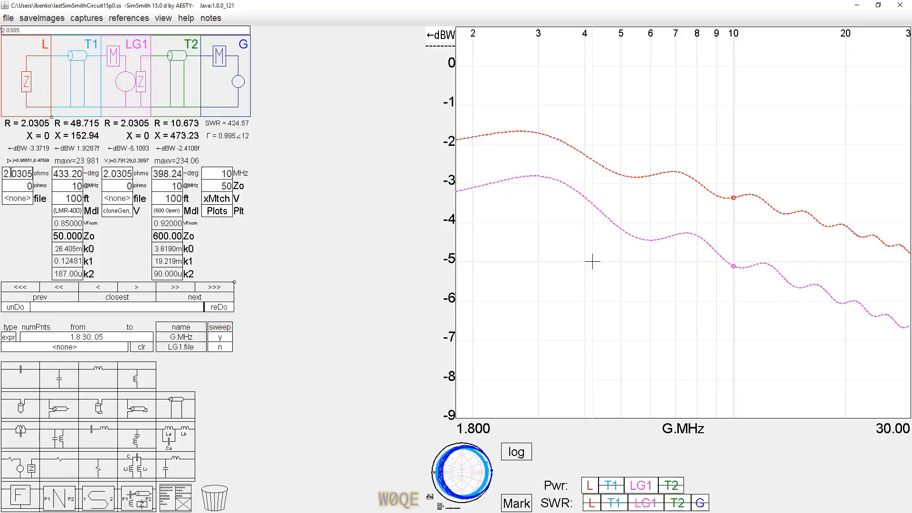
scroll(10, 173, down, 2)
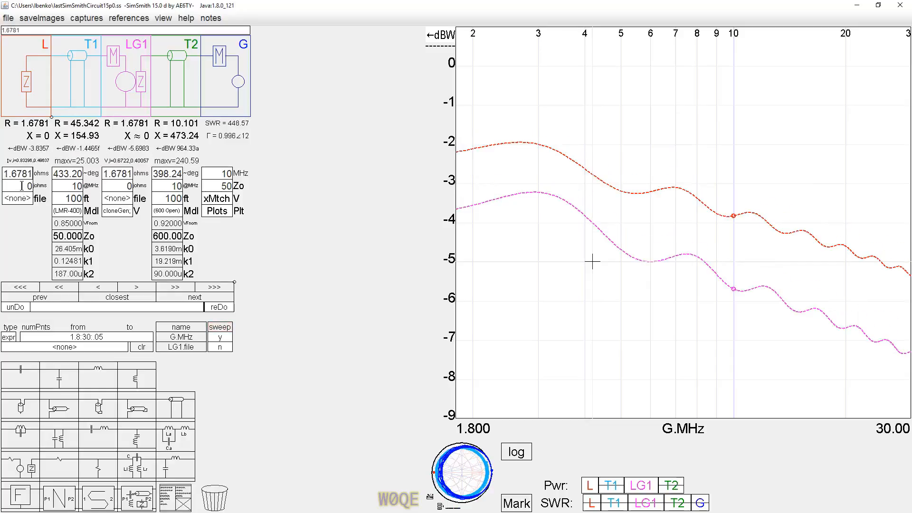
Step: Set the increment of load L's reactance to 20 and reset the reactance to 0 ohms
click(22, 186)
scroll(21, 186, up, 1)
scroll(22, 186, down, 1)
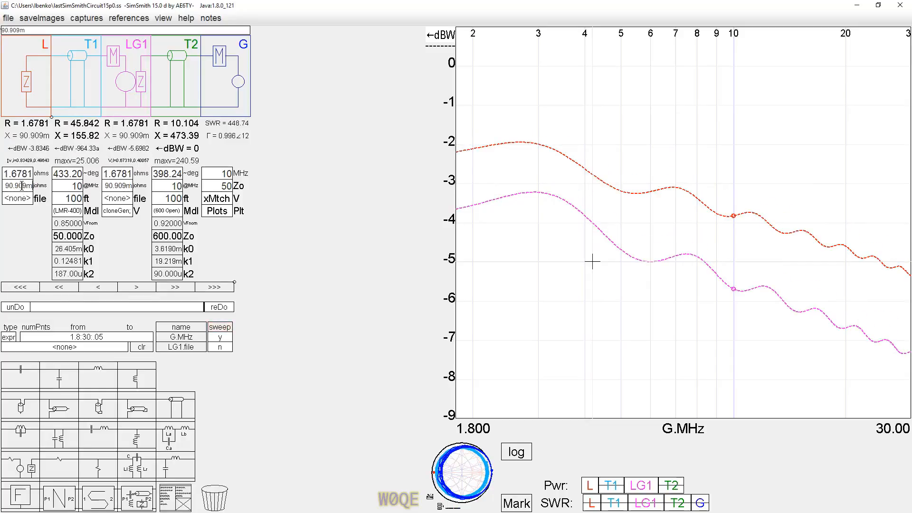
right_click(21, 185)
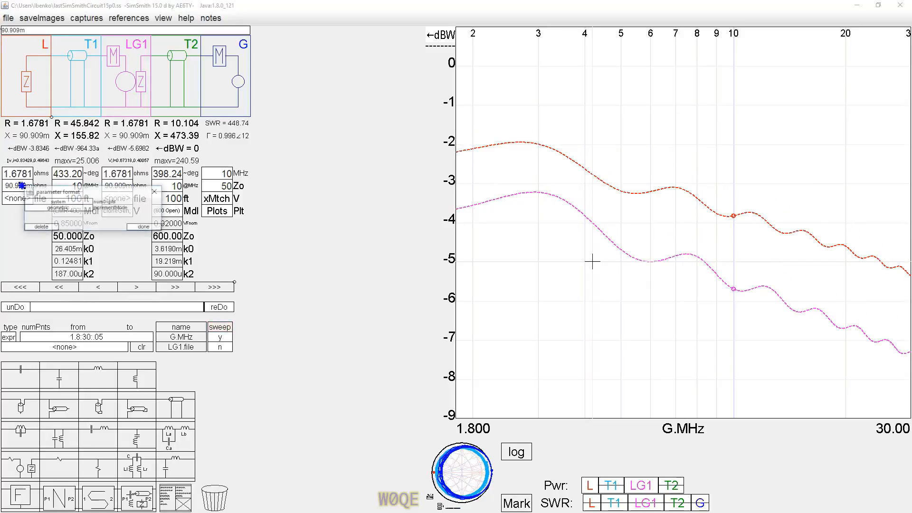
click(85, 214)
text(20)
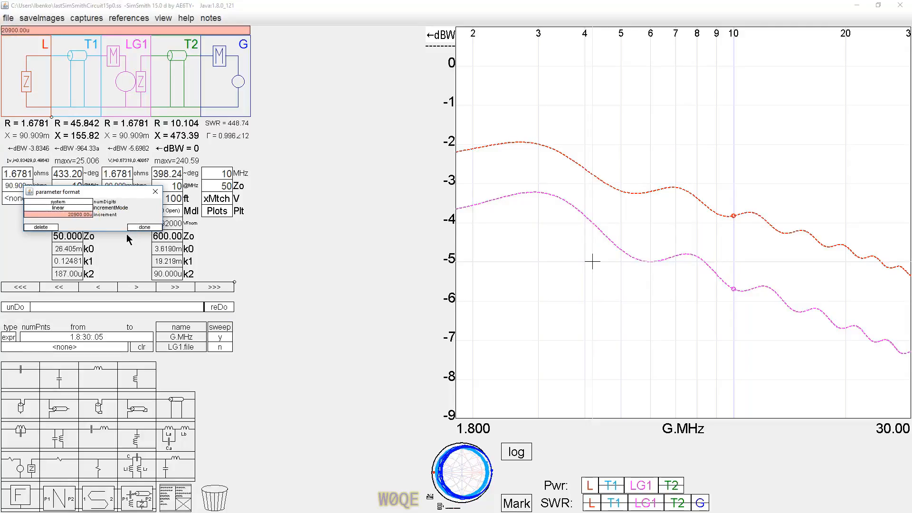
key(Delete)
key(Delete)
key(Delete)
key(Delete)
key(Delete)
key(Delete)
click(136, 227)
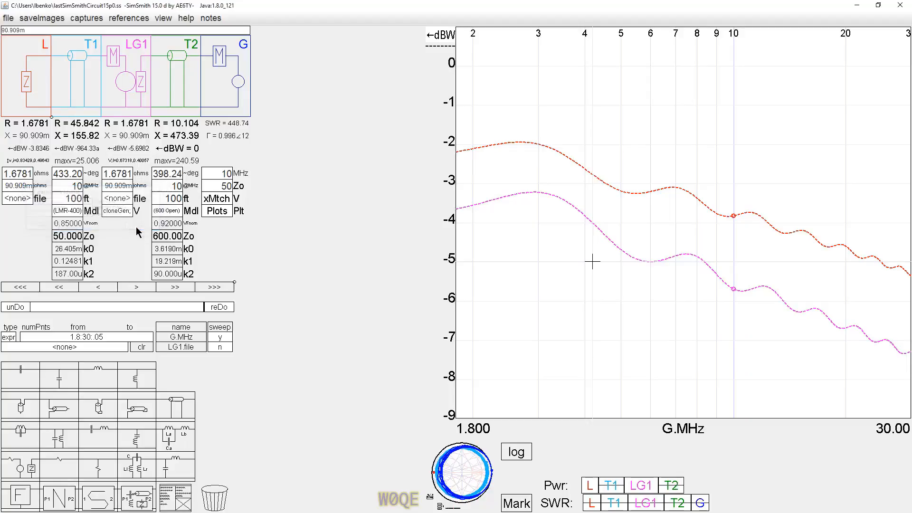
click(7, 186)
text(0)
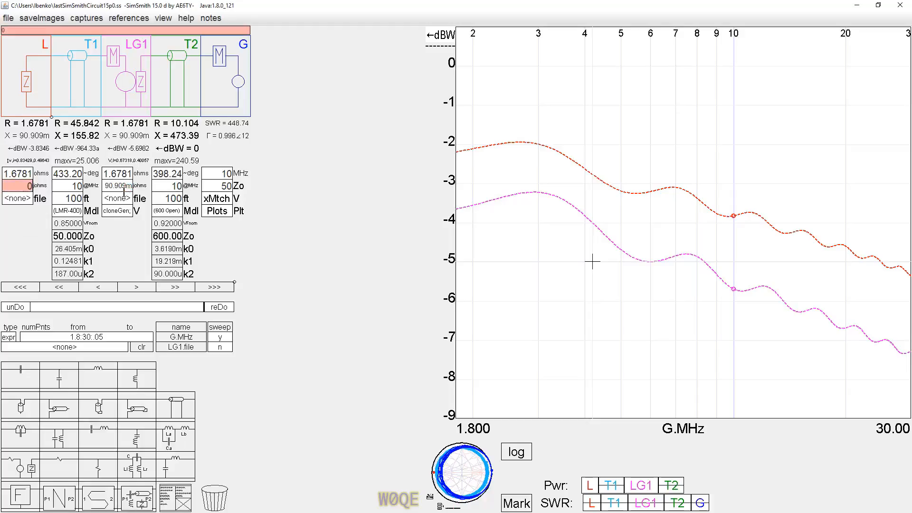
key(Return)
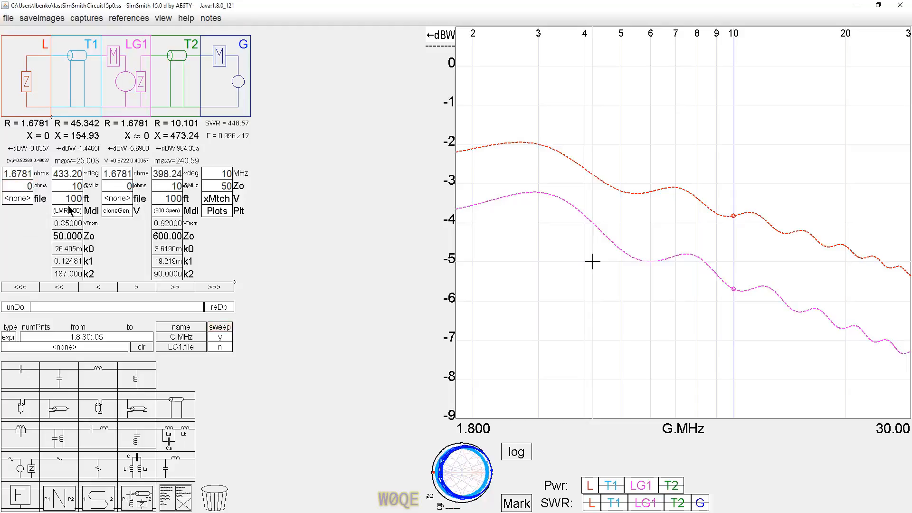
Step: Vary load L's reactance through 20, 40 and -40 ohms to compare the feedline losses, and return it to 0
click(22, 186)
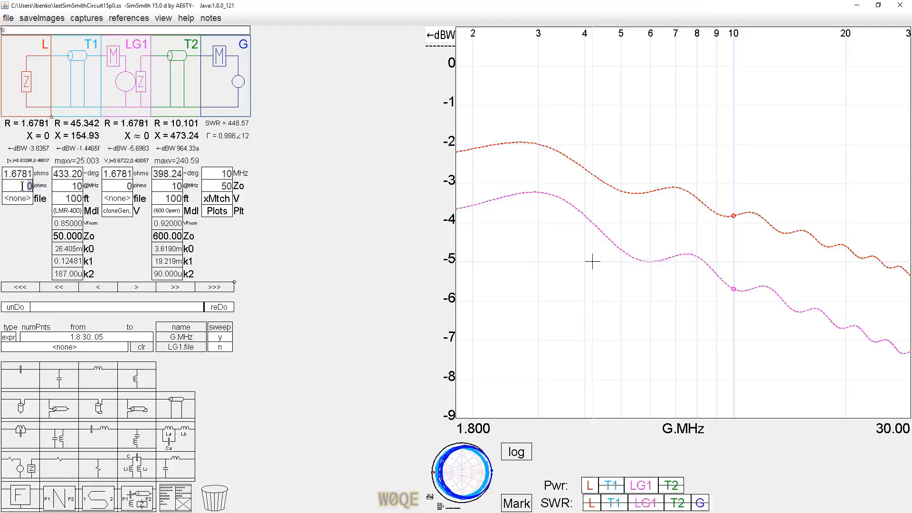
text(20)
key(Return)
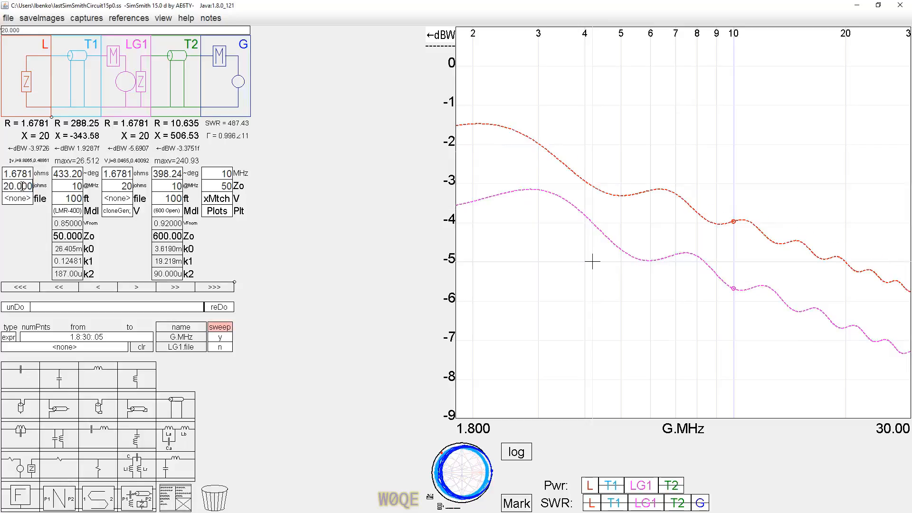
scroll(22, 186, up, 1)
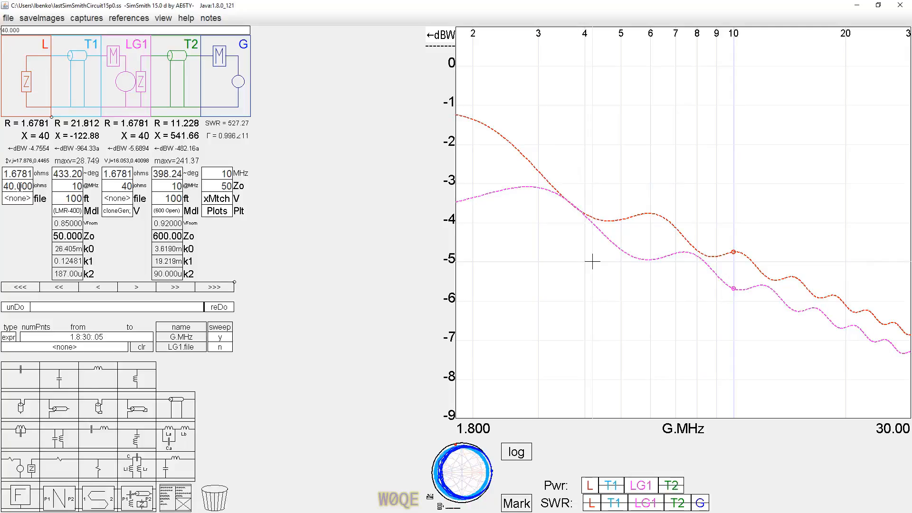
scroll(19, 187, down, 4)
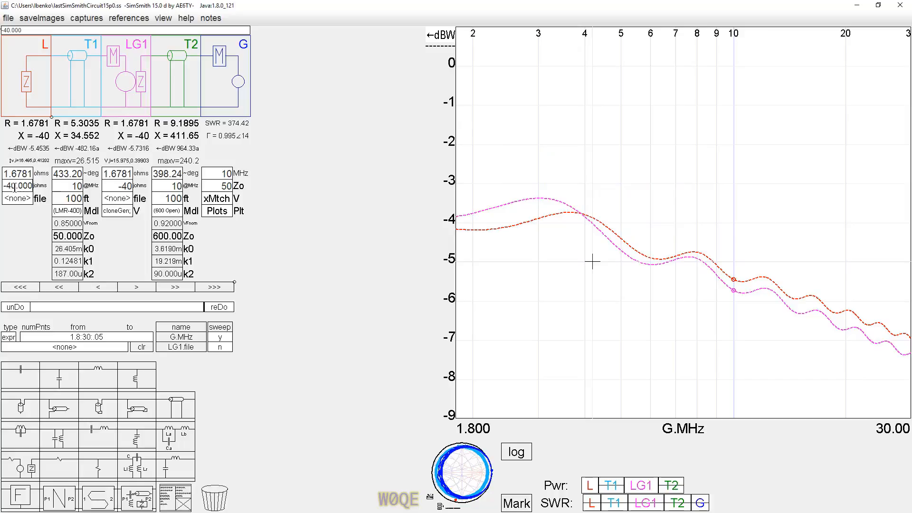
scroll(25, 186, up, 2)
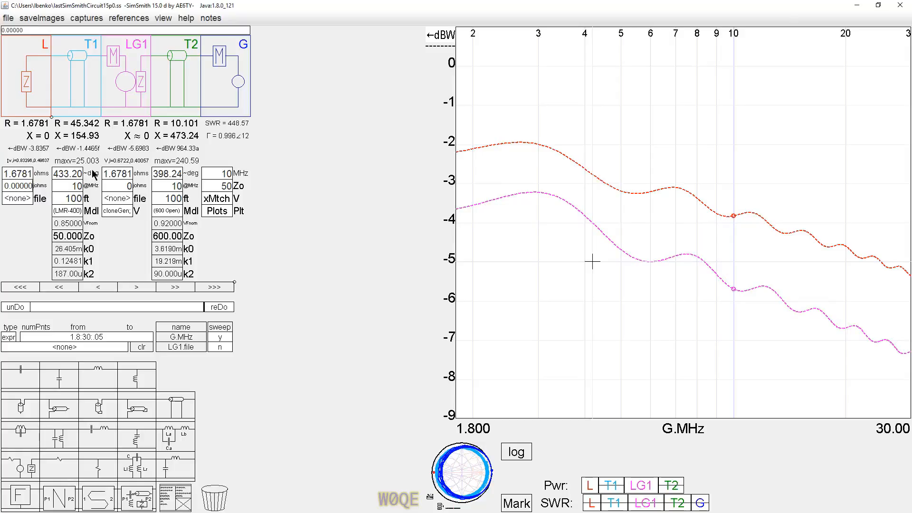
Step: Raise load L's resistance stepwise to 47.160 ohms while comparing the L and LG1 power traces
click(19, 174)
scroll(19, 174, up, 3)
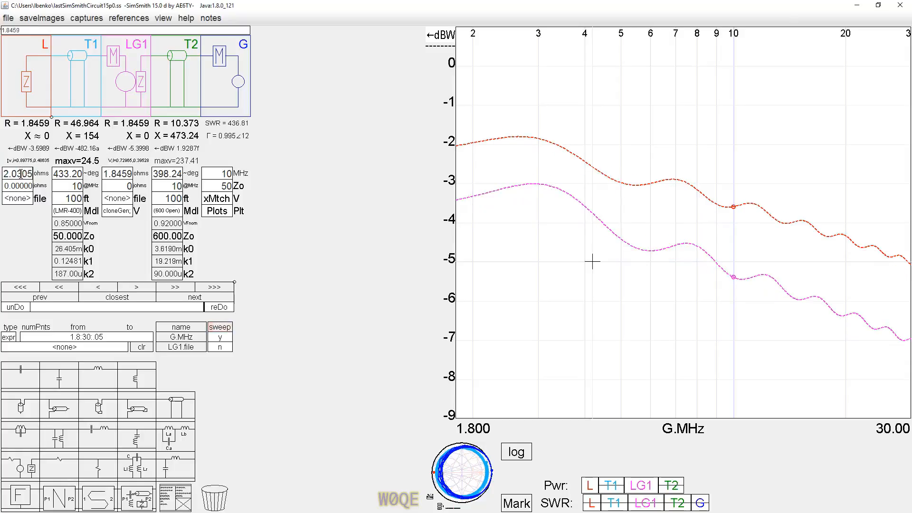
scroll(17, 173, up, 3)
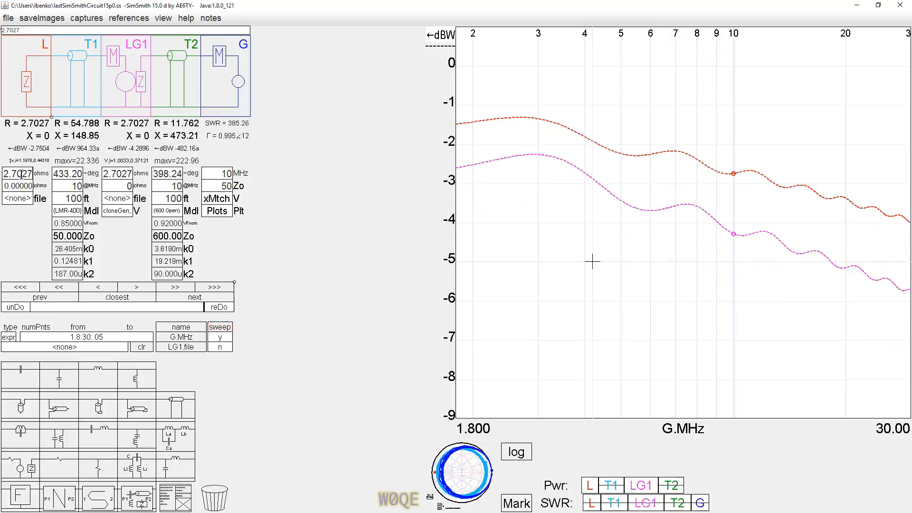
scroll(21, 174, up, 1)
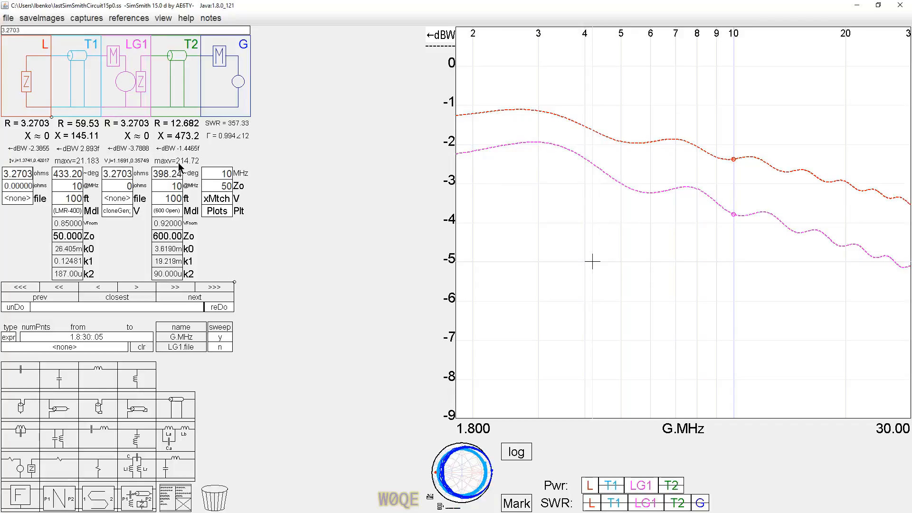
scroll(21, 174, up, 7)
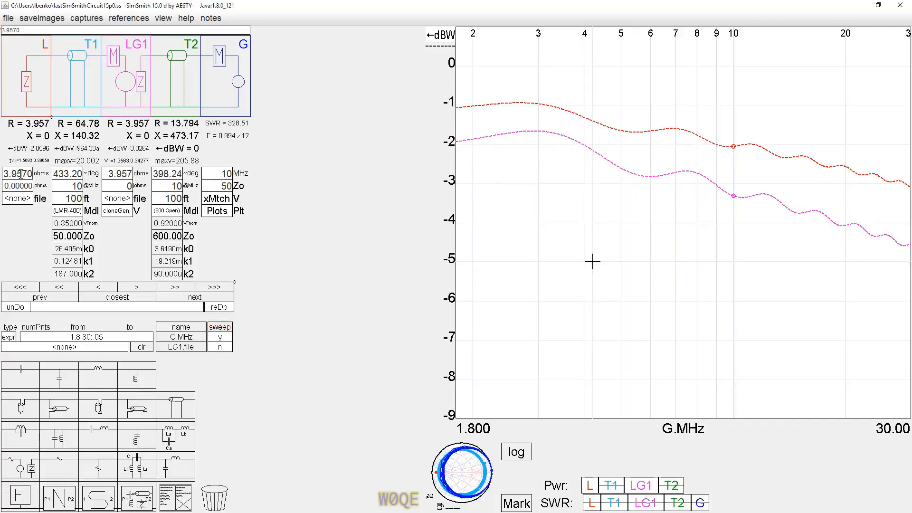
scroll(20, 173, up, 5)
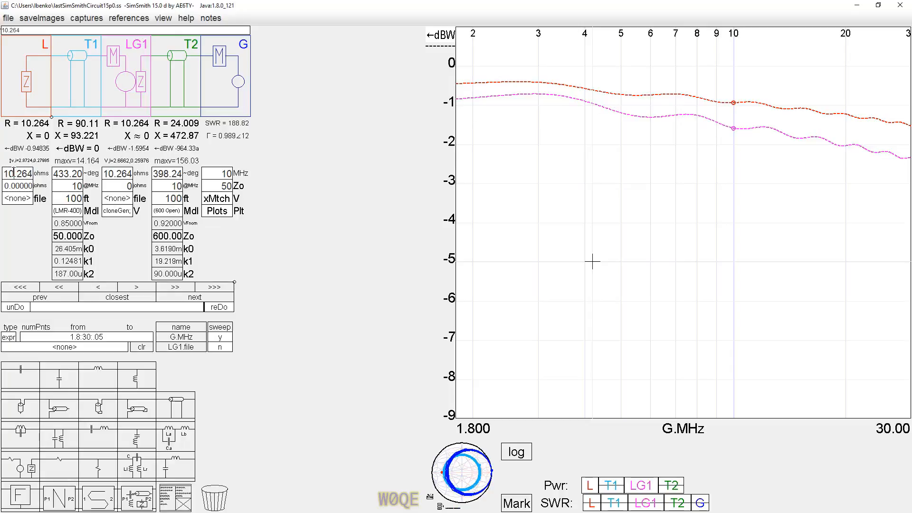
scroll(27, 174, up, 8)
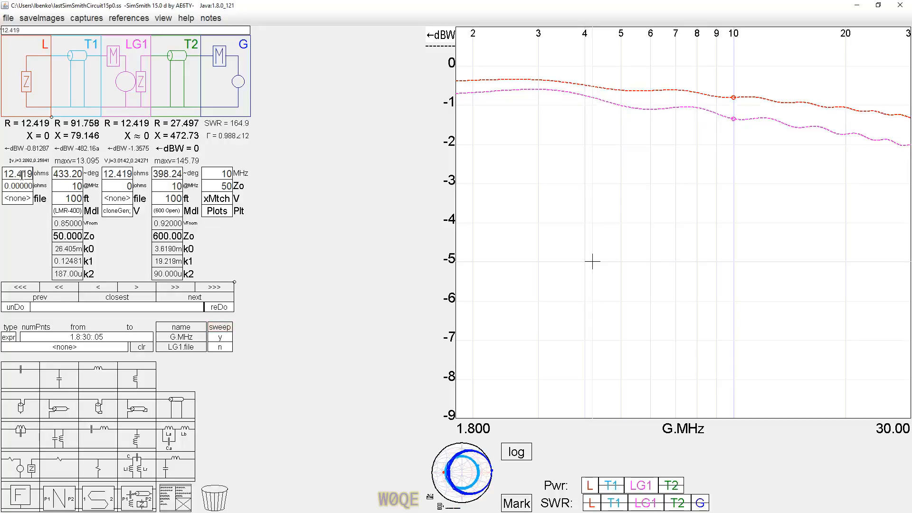
scroll(22, 174, up, 8)
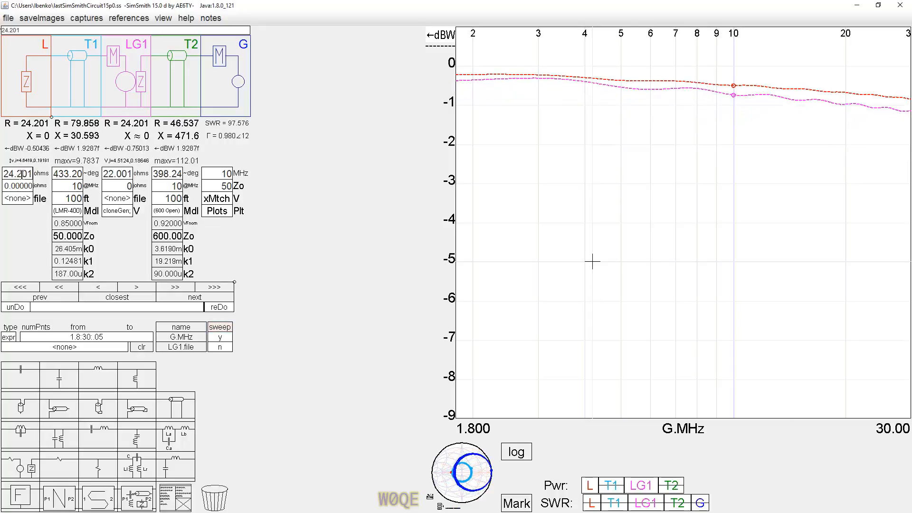
scroll(22, 173, up, 1)
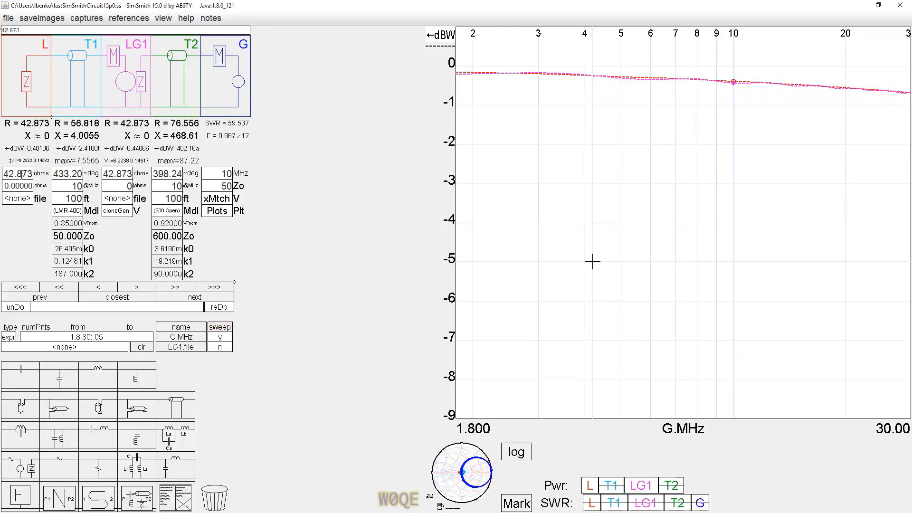
scroll(21, 174, up, 1)
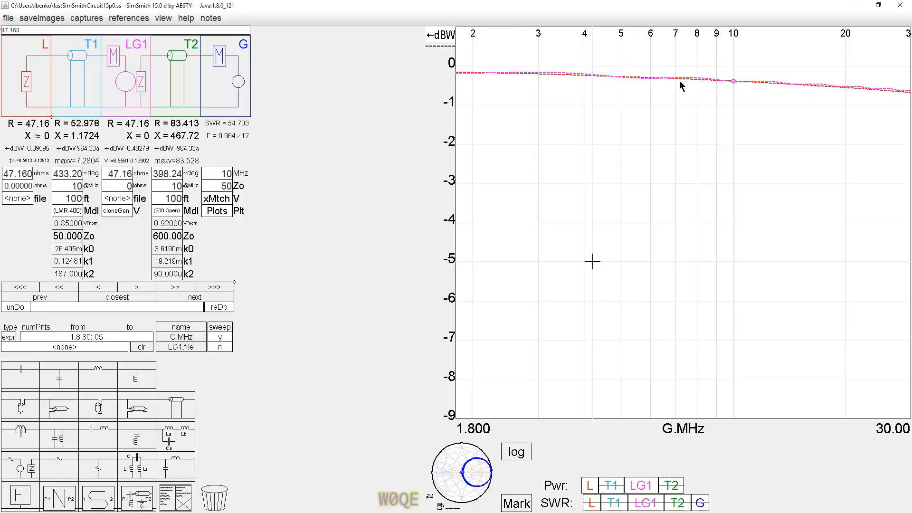
Step: Vary load L's reactance to -60 and 80 ohms, and bring it back to 20 ohms
click(9, 186)
scroll(18, 184, down, 3)
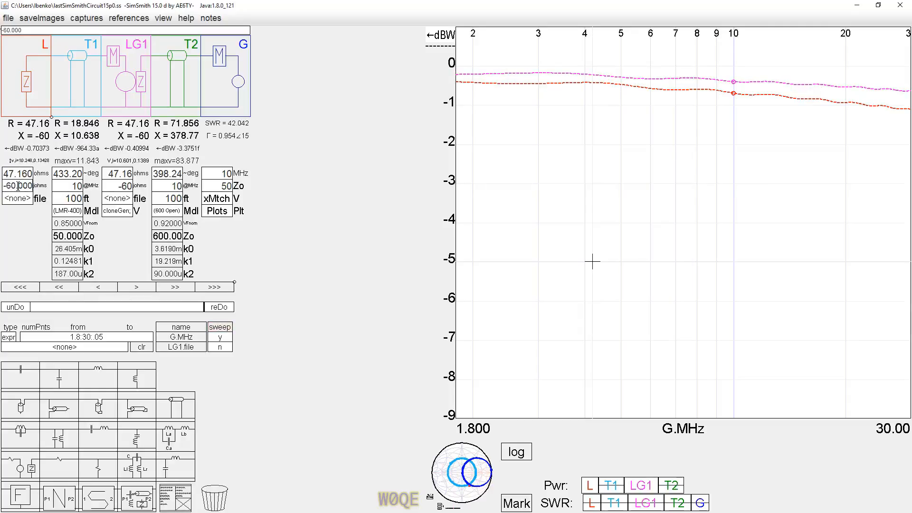
scroll(18, 186, up, 7)
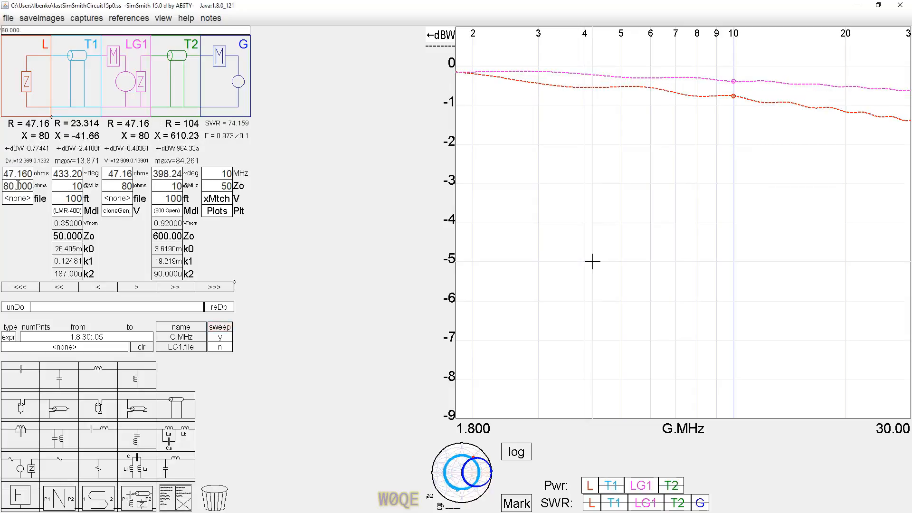
scroll(18, 185, down, 3)
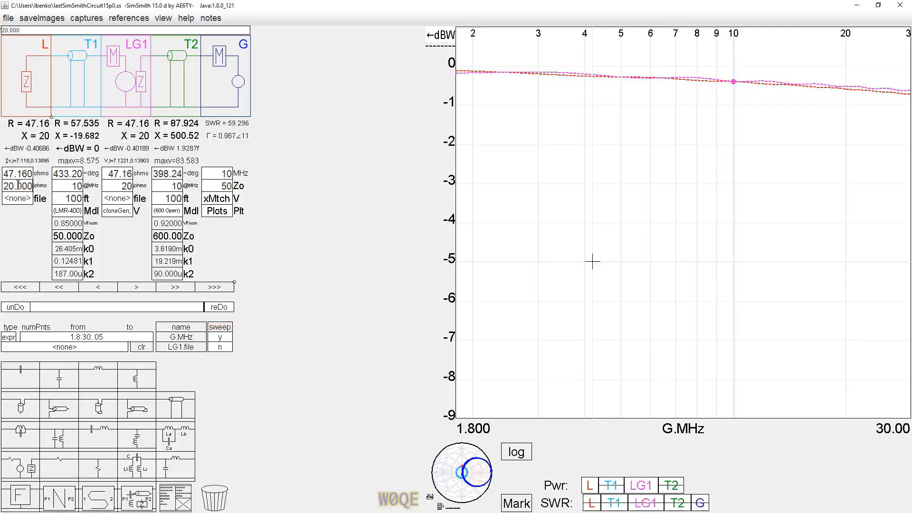
Step: Raise load L's resistance stepwise to 197 ohms while comparing the L and LG1 power traces
scroll(17, 174, up, 5)
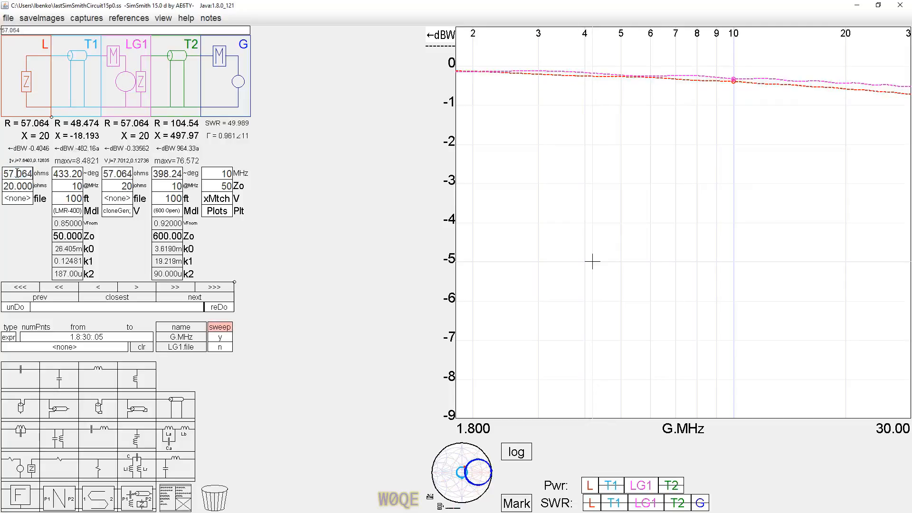
scroll(17, 174, up, 7)
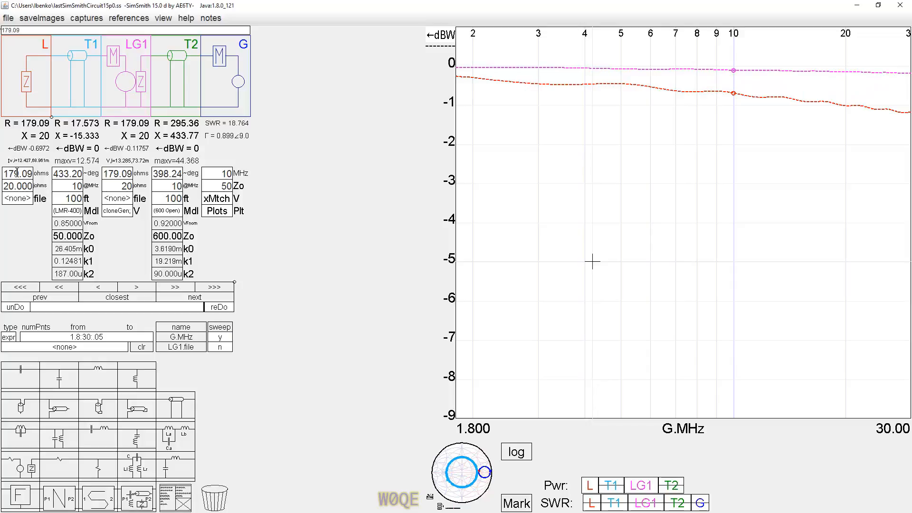
scroll(17, 174, up, 1)
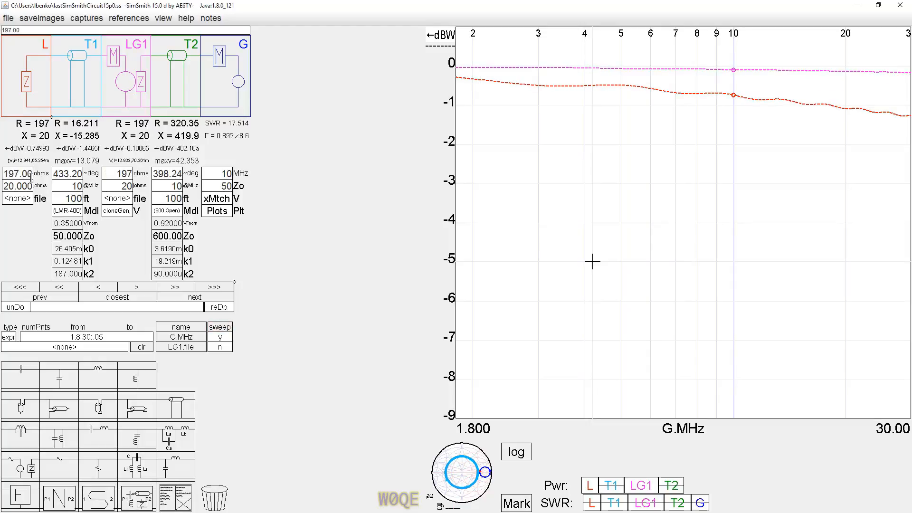
Step: Vary load L's reactance to -20 and 220 ohms to compare the feedline losses, and return it to 0
click(16, 185)
scroll(16, 185, down, 7)
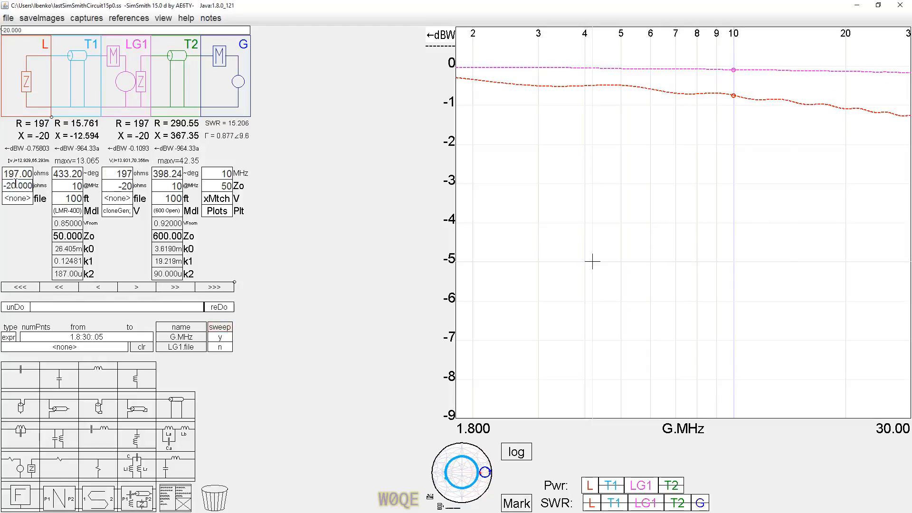
scroll(17, 185, up, 6)
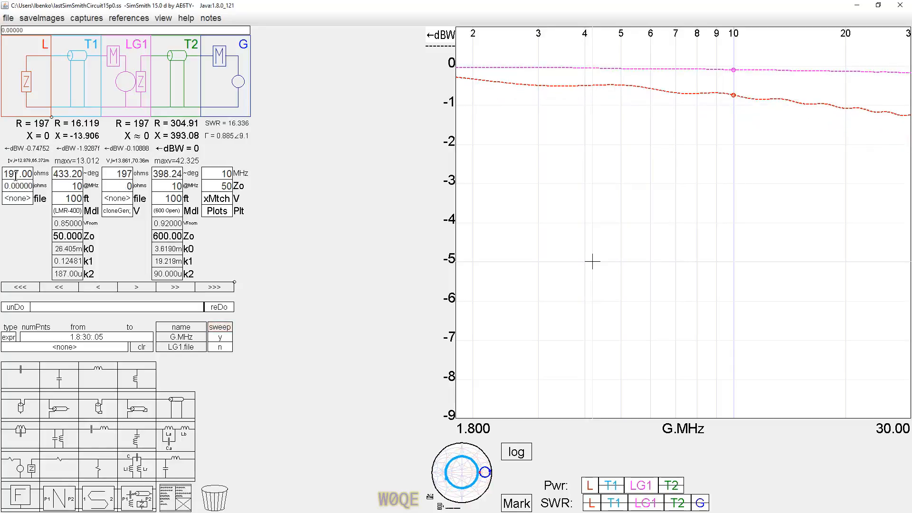
scroll(17, 185, up, 13)
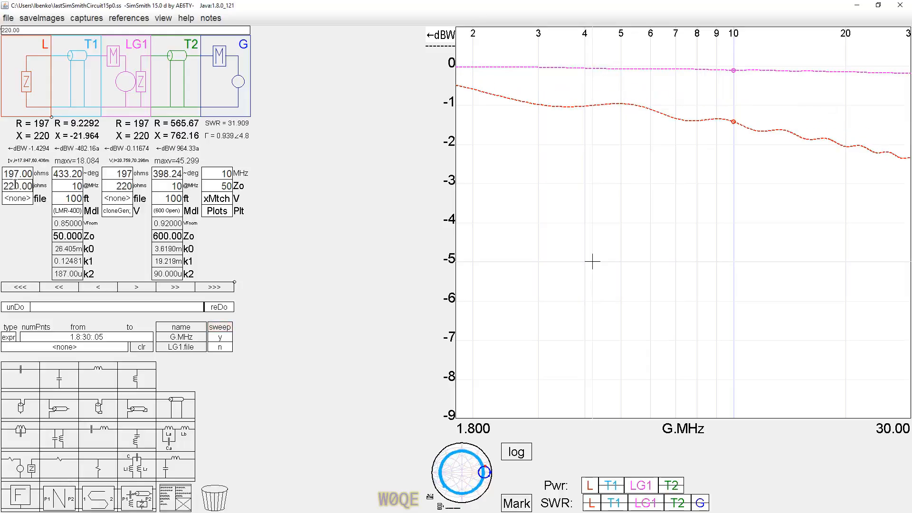
scroll(15, 184, down, 8)
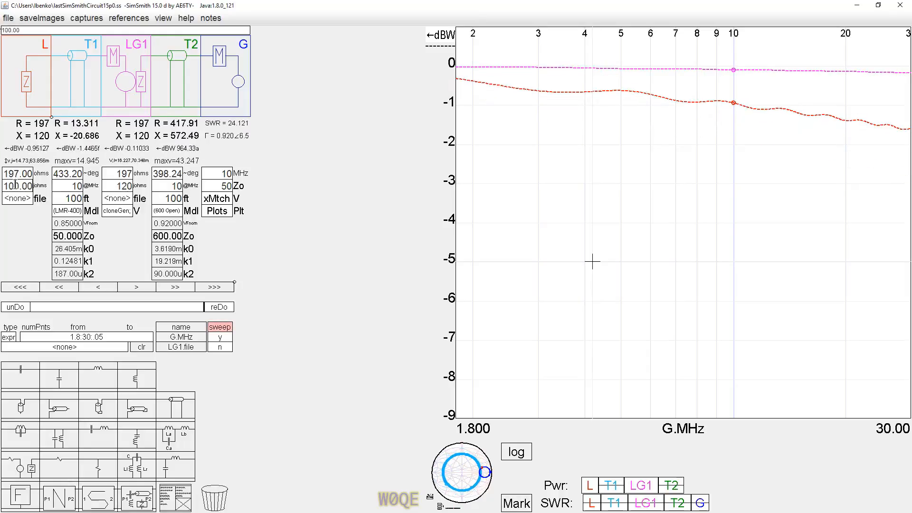
scroll(15, 184, down, 2)
scroll(15, 184, down, 3)
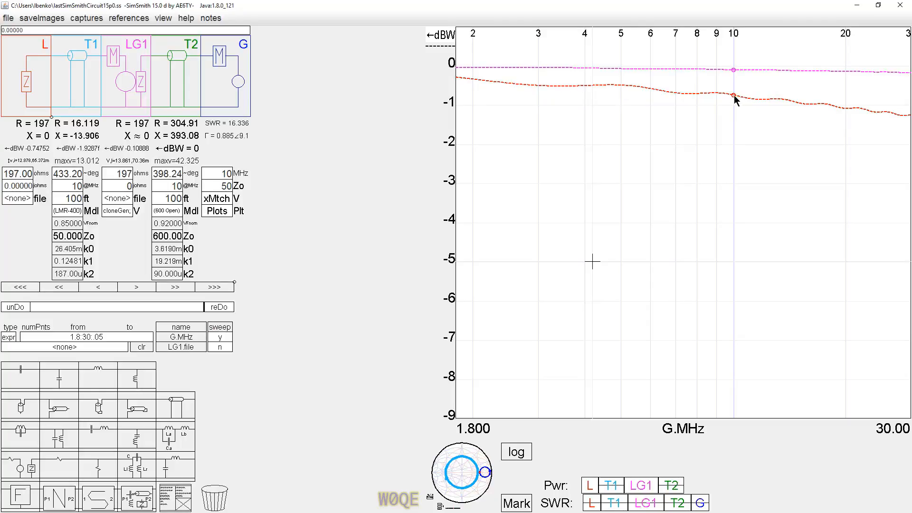
Step: Raise load L's resistance through 349 ohms to above 1 kilohm, and set it to exactly 1000 ohms
click(21, 173)
scroll(22, 174, up, 6)
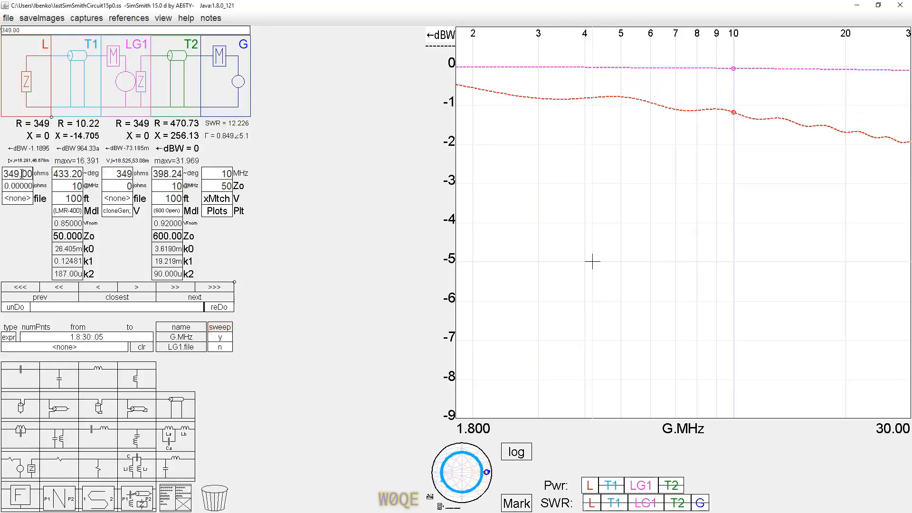
scroll(22, 174, up, 9)
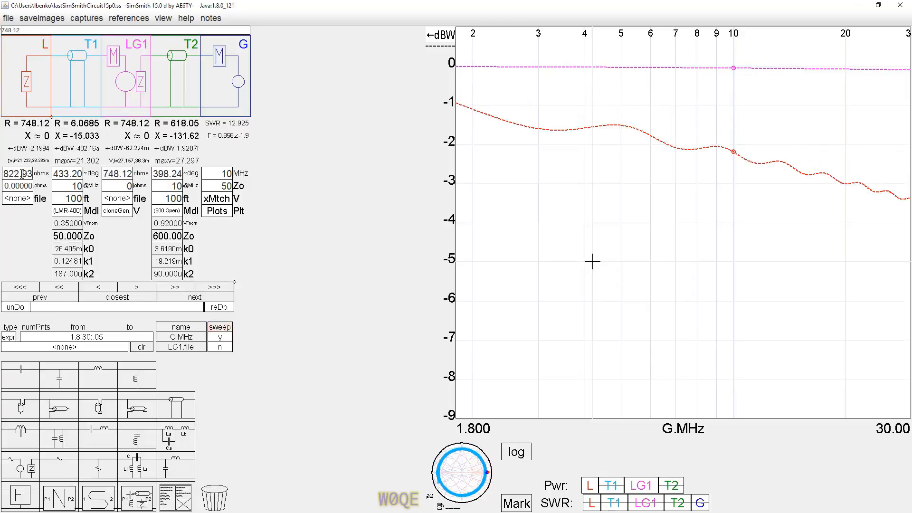
scroll(22, 173, up, 3)
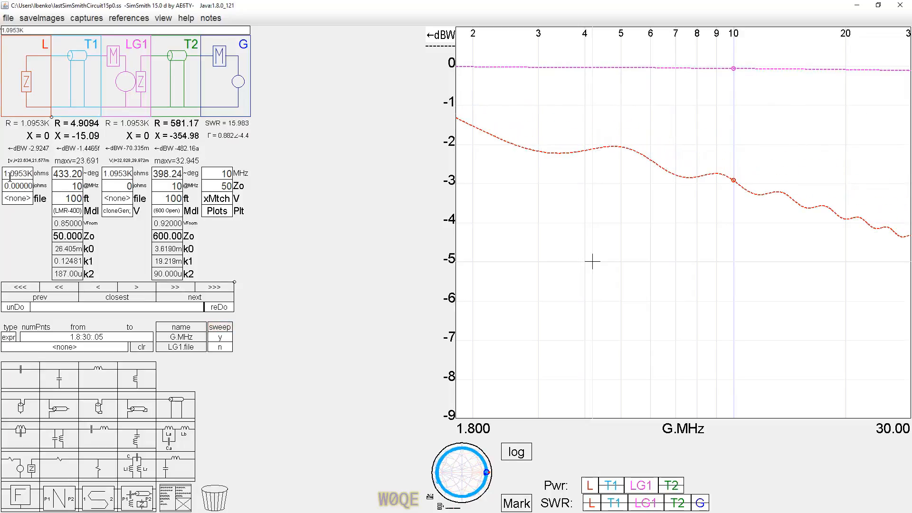
double_click(3, 173)
text(1000)
key(Return)
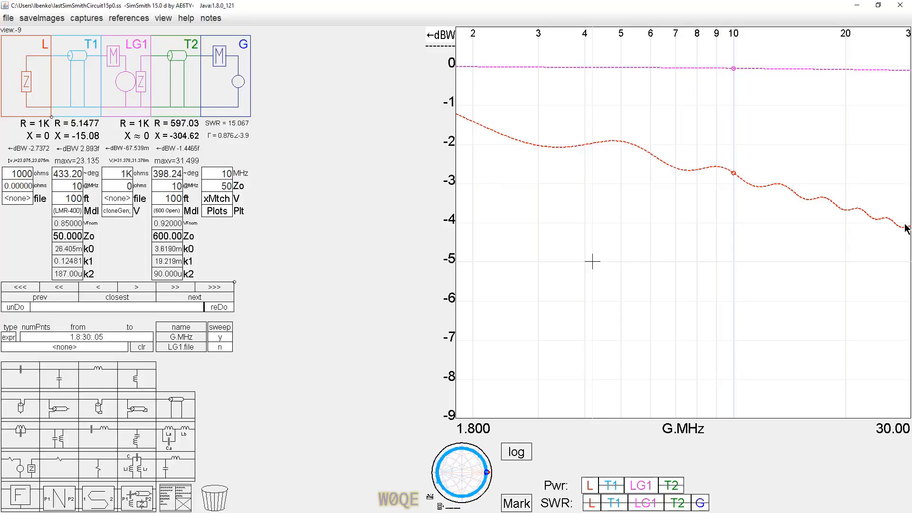
Step: Vary load L's reactance from -660 up to 760 ohms at the 1000 ohm resistance, and bring it to 660 ohms
click(14, 186)
scroll(15, 187, down, 18)
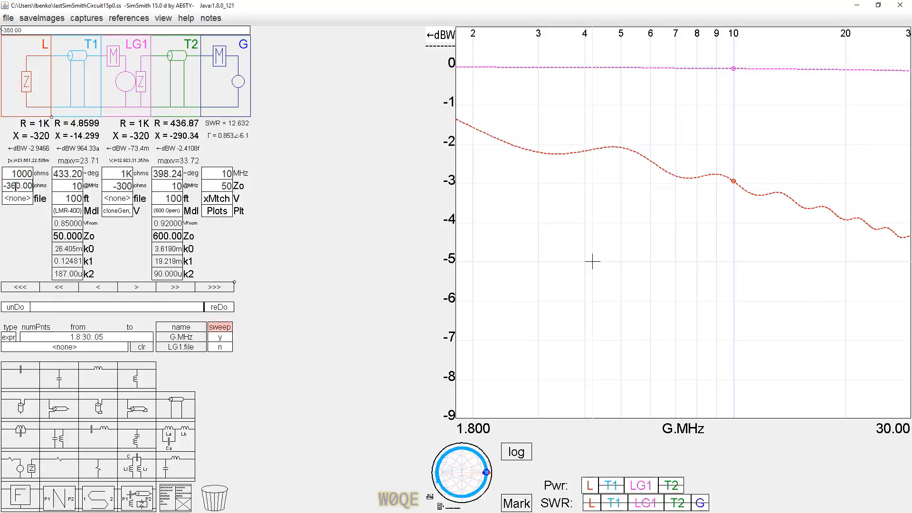
scroll(16, 186, down, 11)
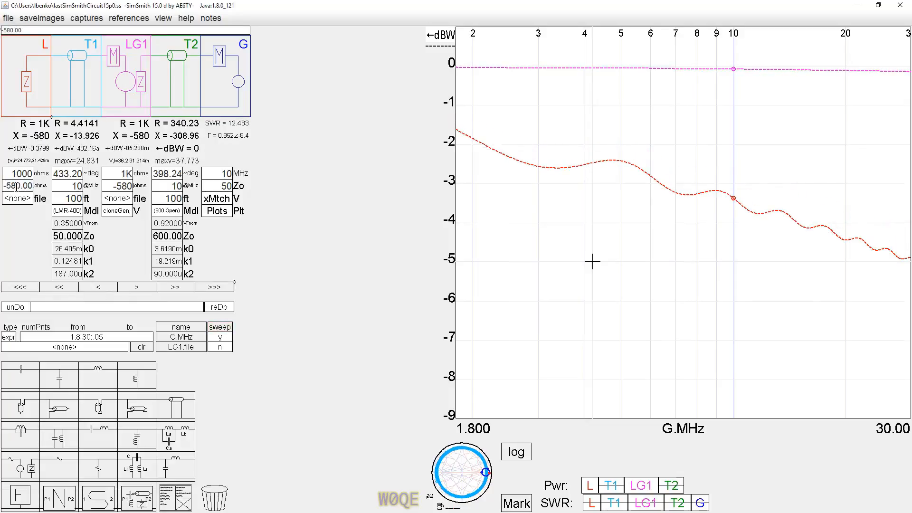
scroll(17, 186, down, 5)
scroll(18, 186, up, 20)
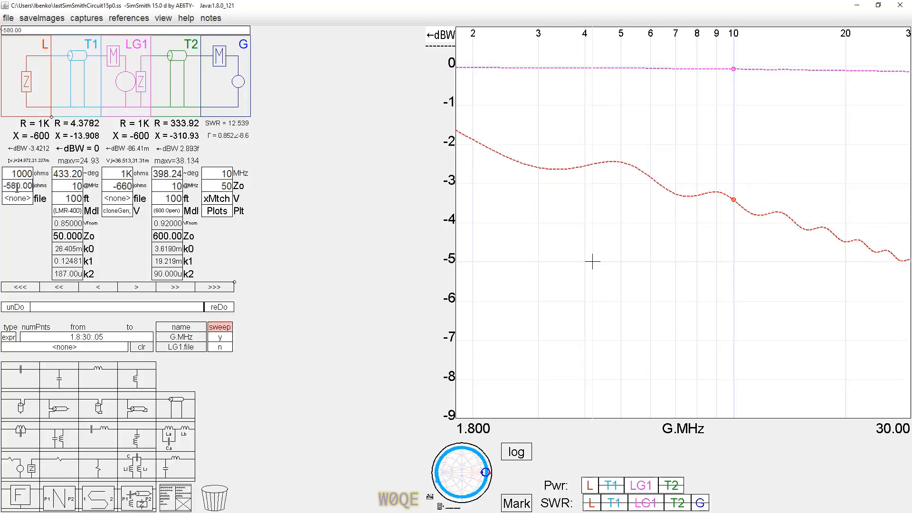
scroll(17, 187, up, 20)
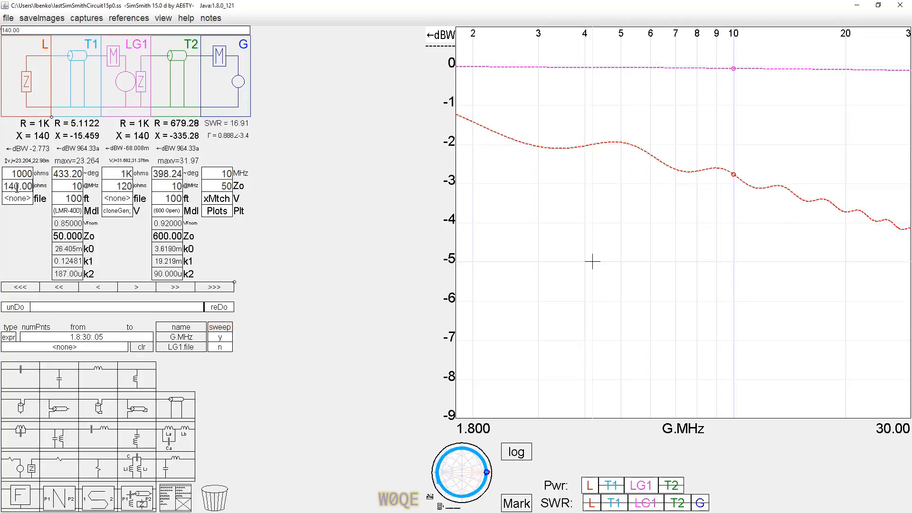
scroll(17, 187, up, 4)
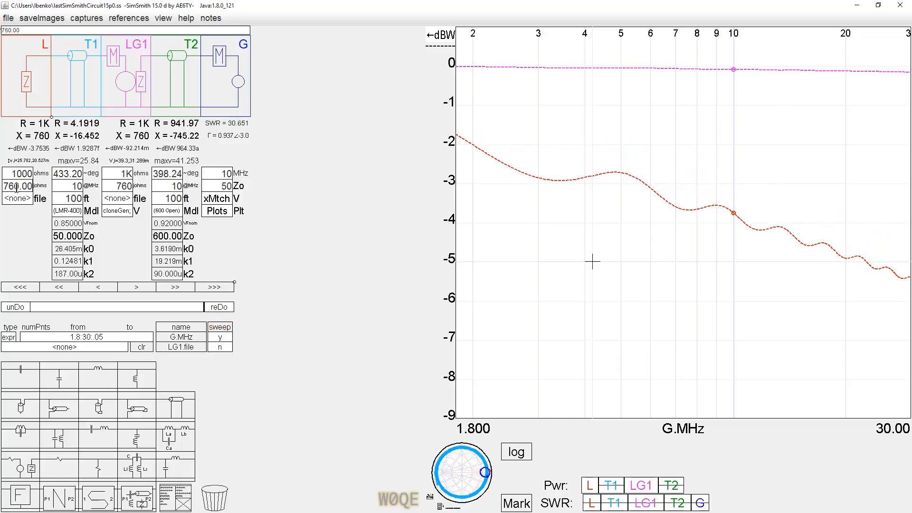
scroll(17, 188, down, 5)
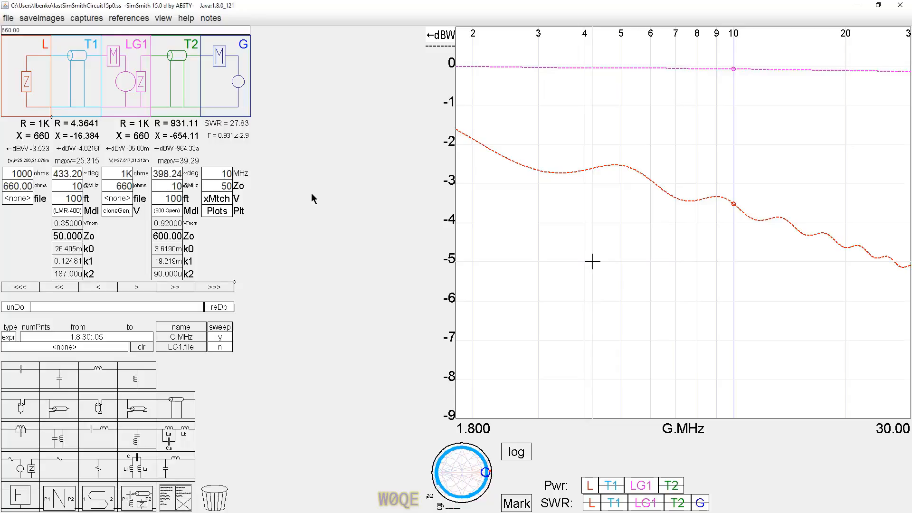
Step: Load 132ft_40ftHigh_Flattop_Dipole.txt as load L's impedance file and set generator G's frequency to 1.8 MHz
click(18, 199)
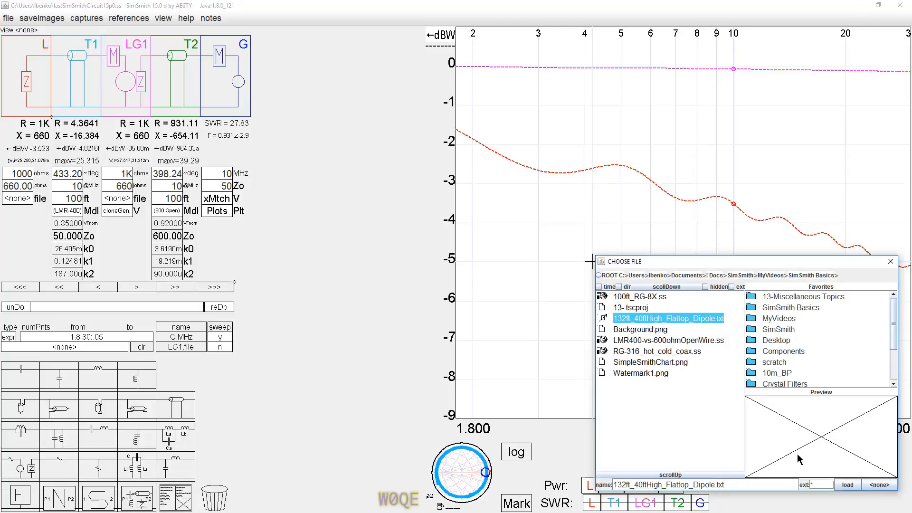
click(848, 486)
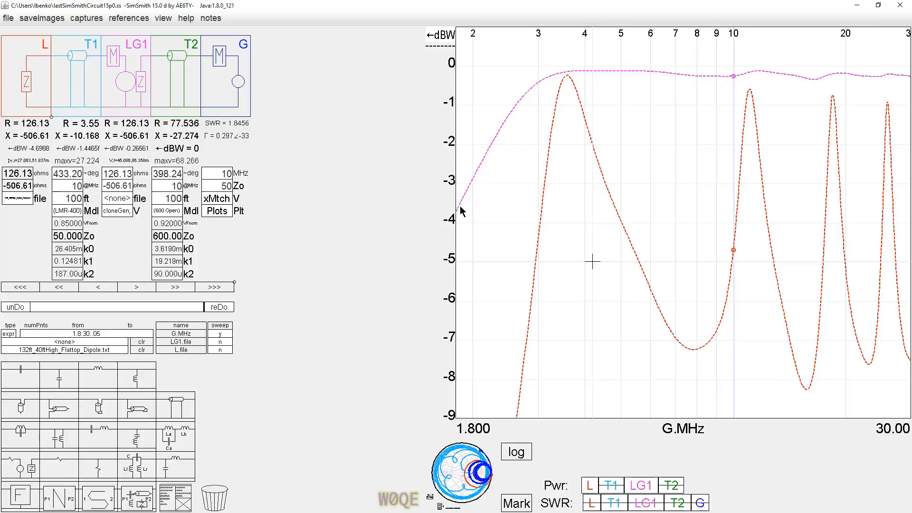
click(227, 173)
text(1.8)
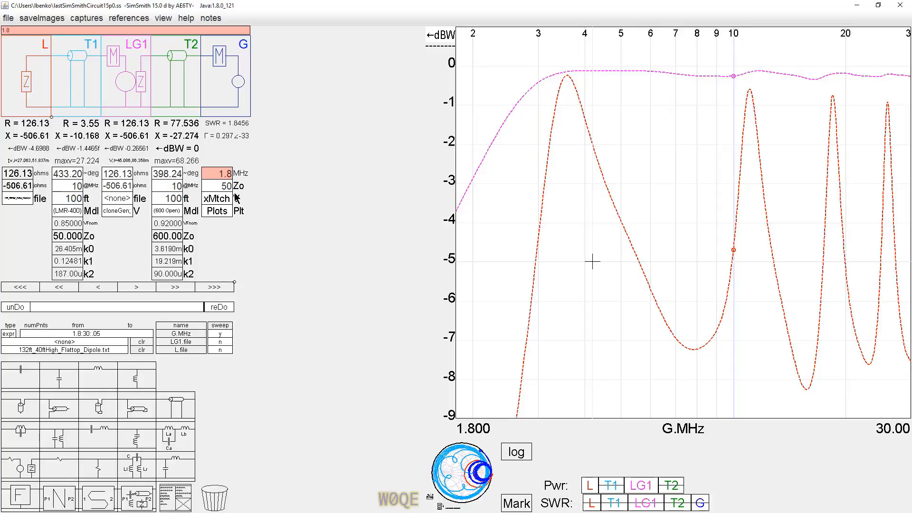
key(Return)
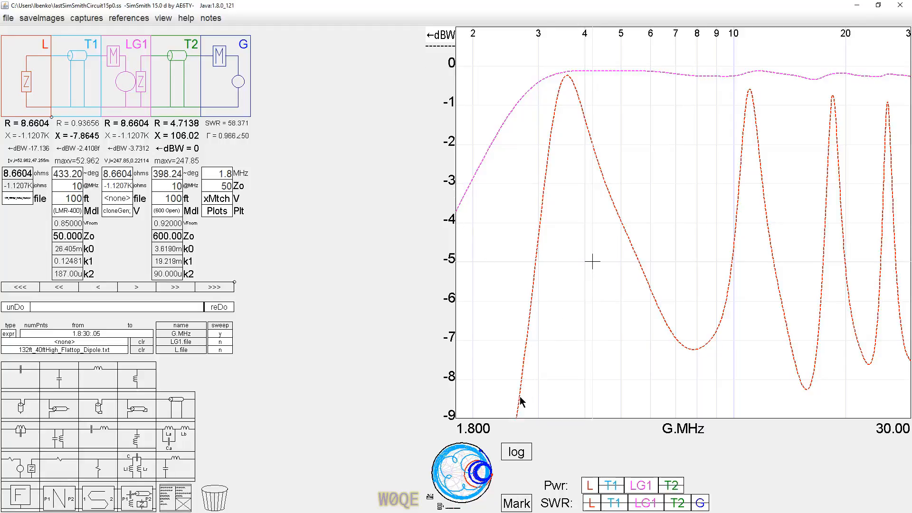
Step: Extend the plot's dBW scale down to -18 and read the L and LG1 power traces near 7 MHz
scroll(447, 331, down, 1)
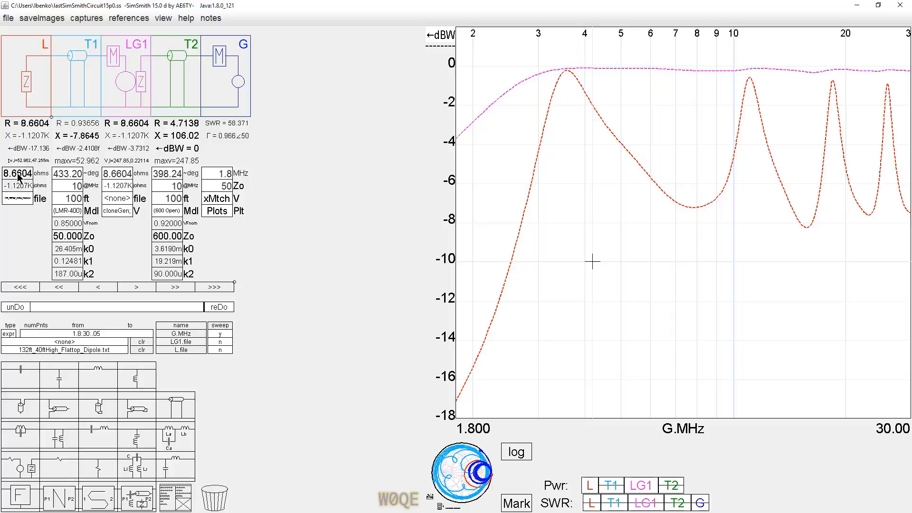
click(676, 202)
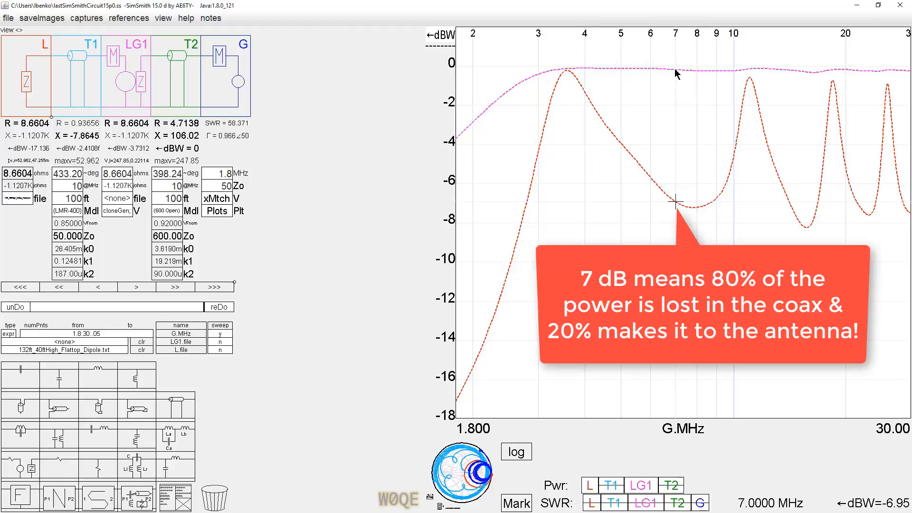
click(674, 70)
click(677, 70)
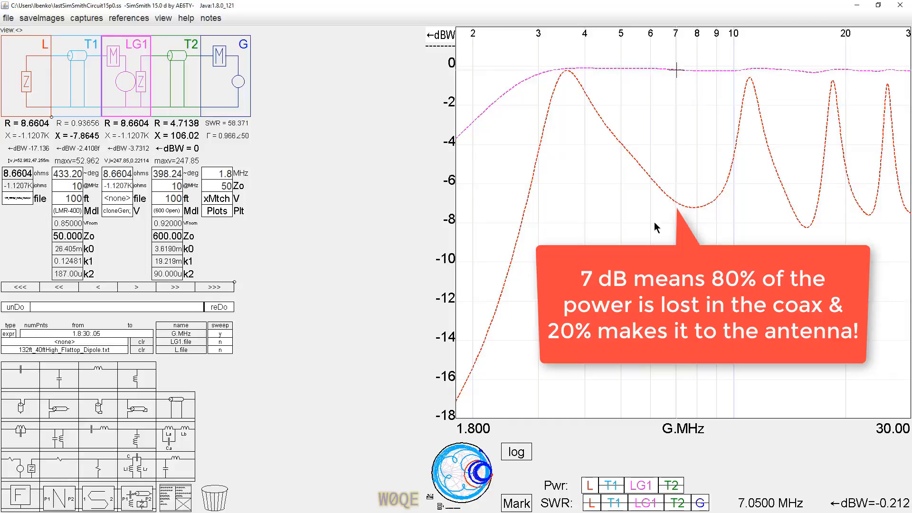
Step: Read the L and LG1 power traces around 14 MHz and 21 MHz to compare the two feedlines' losses
click(798, 222)
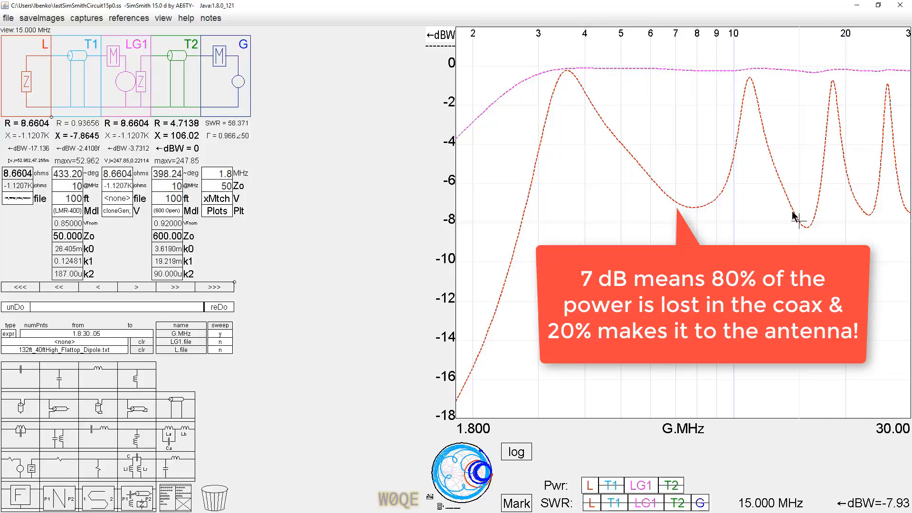
click(793, 213)
click(790, 206)
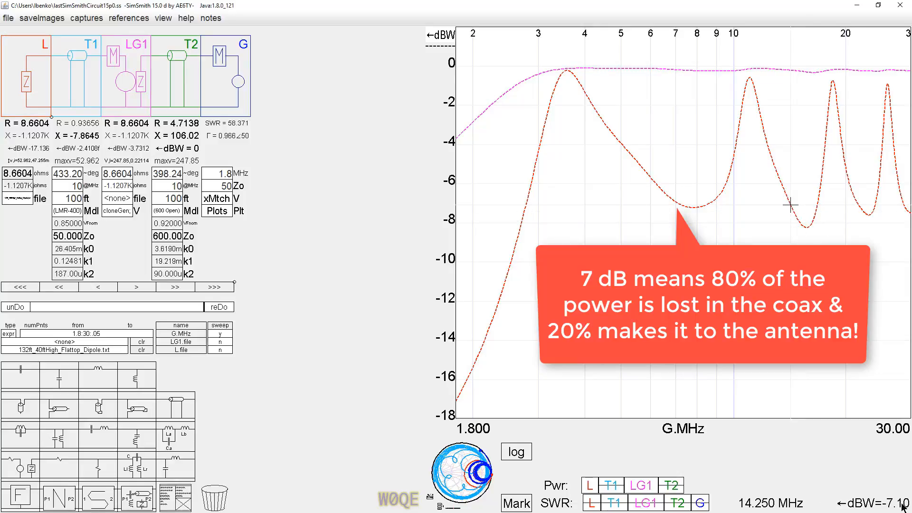
click(789, 71)
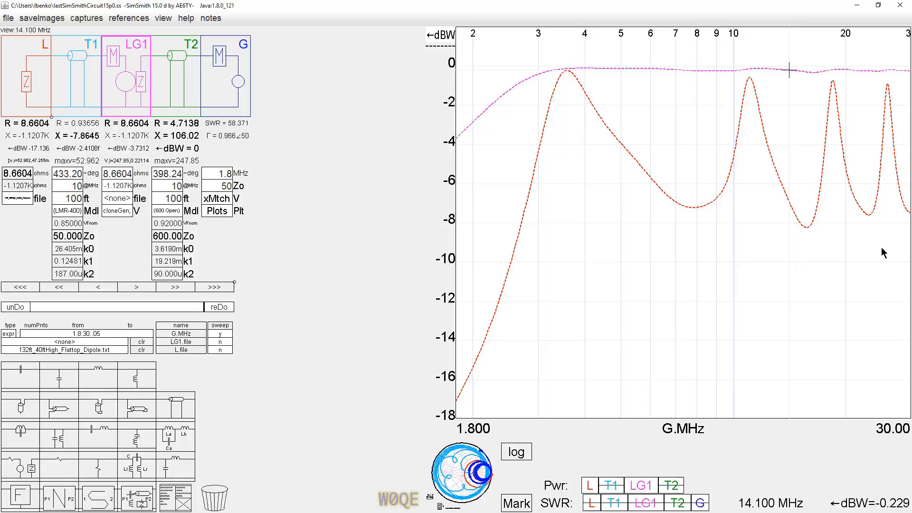
click(858, 205)
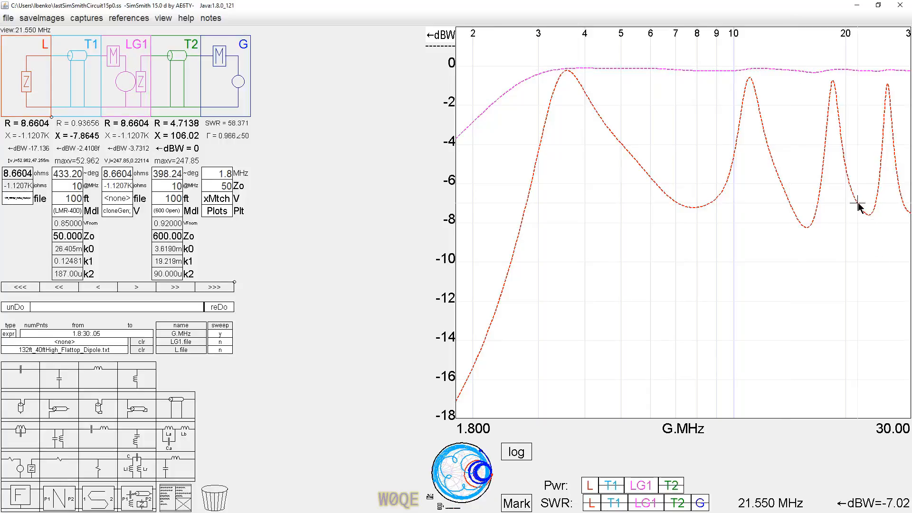
click(854, 198)
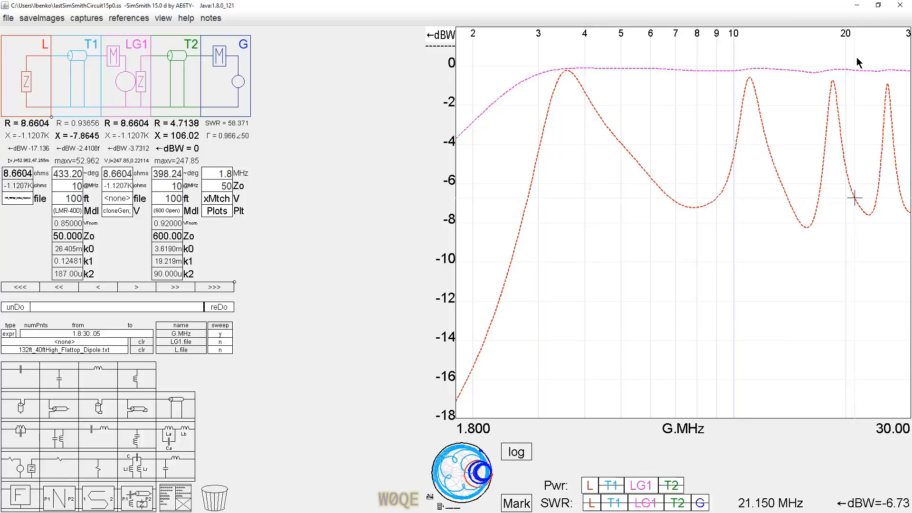
click(845, 70)
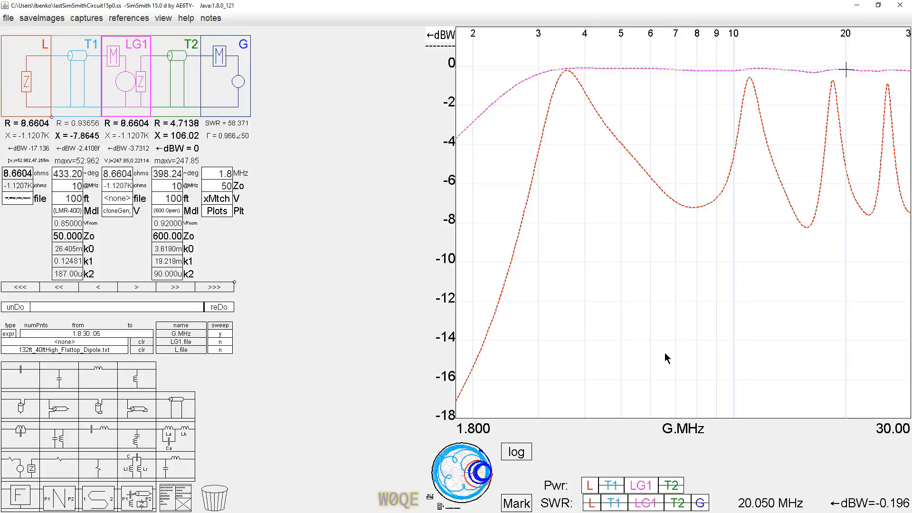
Step: Switch the main plot to the Smith chart and hide the T1 and G traces so only load L is plotted
click(450, 471)
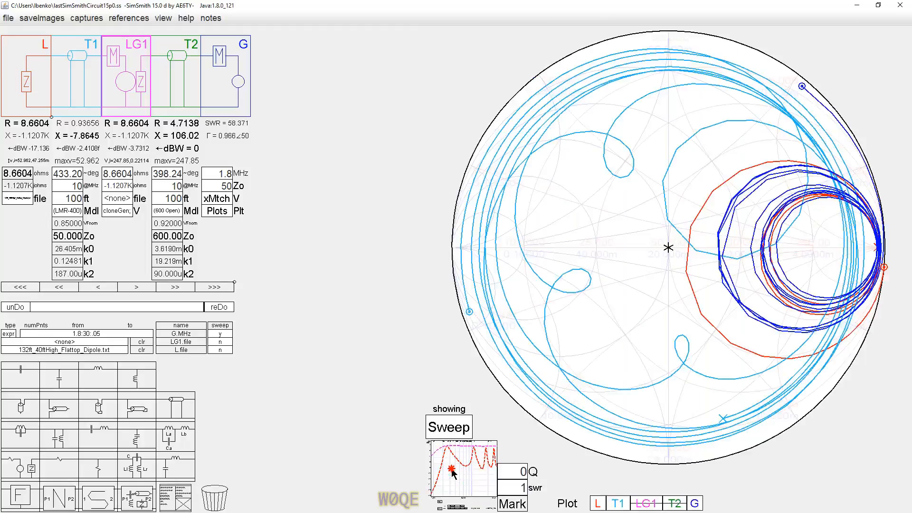
click(620, 506)
click(694, 504)
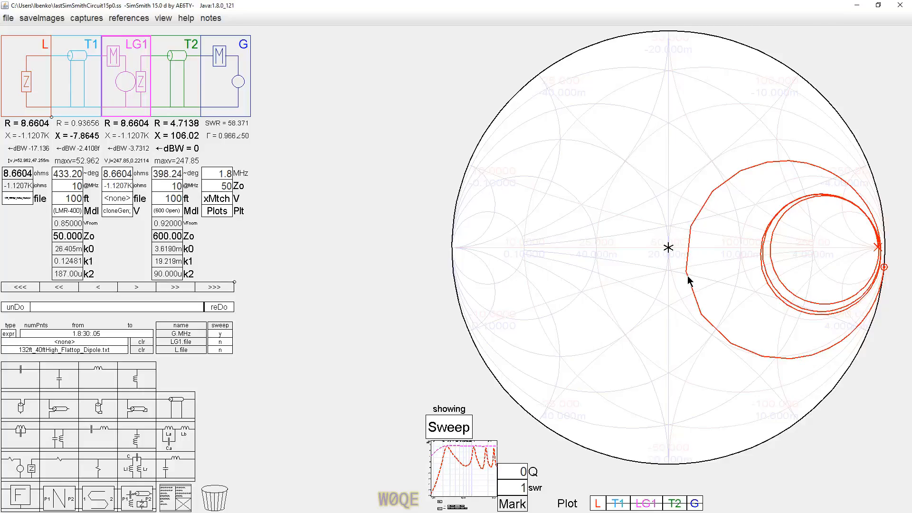
Step: Read load L's impedance and SWR on the Smith chart at points including 3.7 MHz and 3.45 MHz
click(712, 192)
click(740, 170)
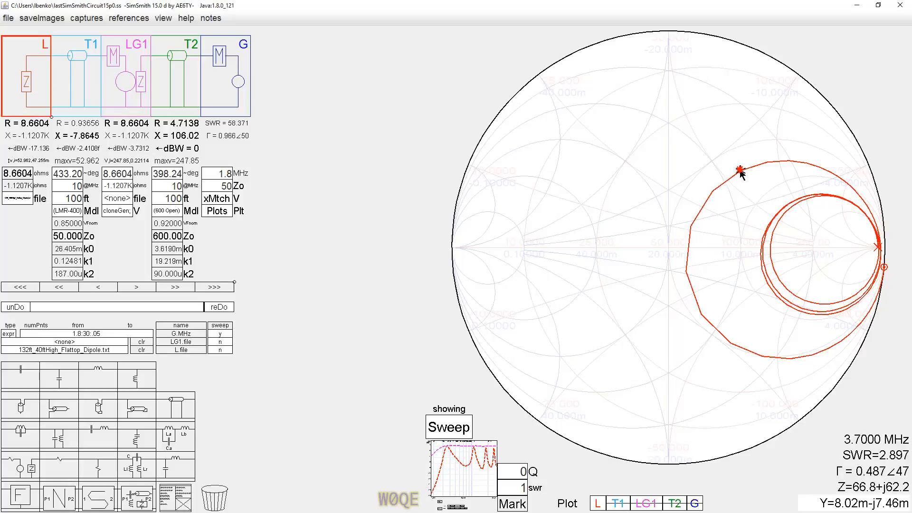
click(730, 342)
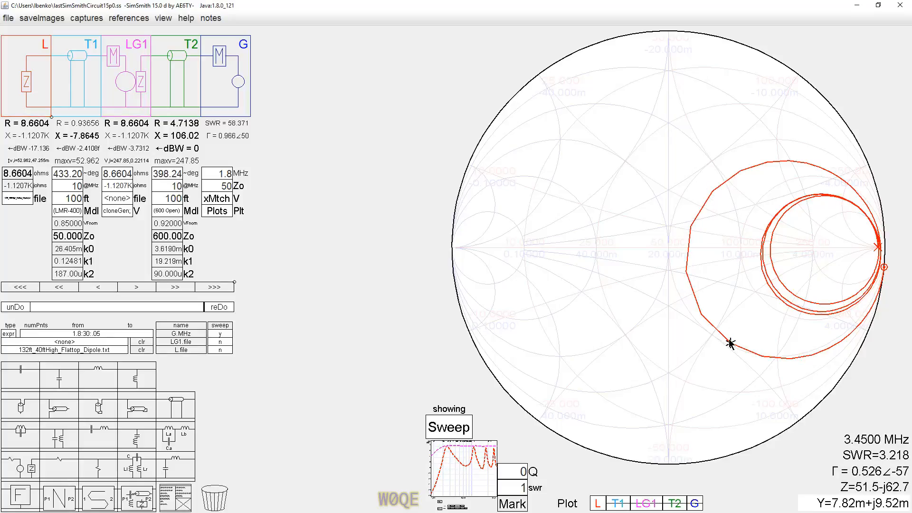
Step: Change line T2's cable model to Wireman (552 LL) (380.0 ohm) and show the power plot
click(467, 488)
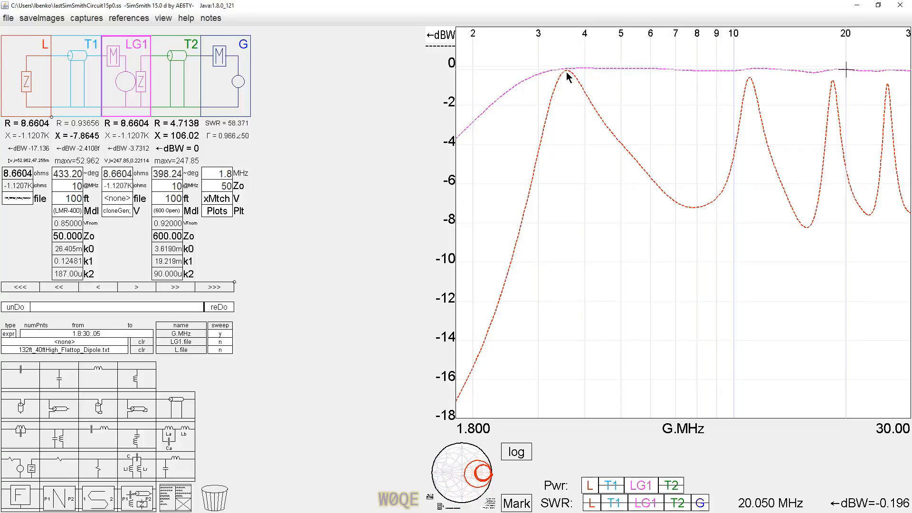
click(467, 468)
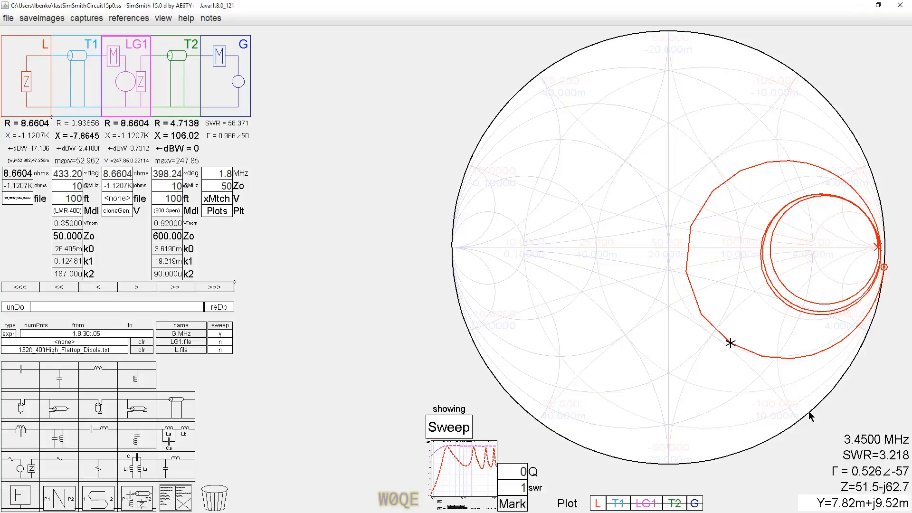
click(167, 211)
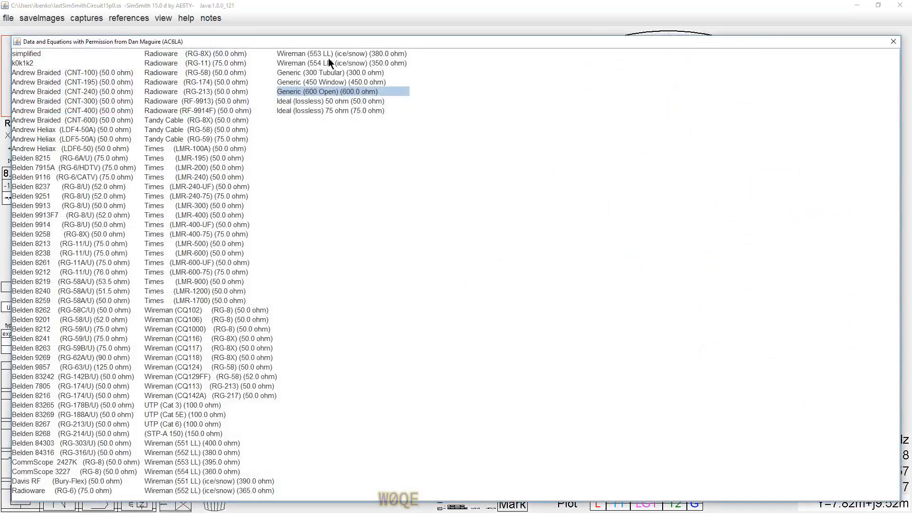
click(181, 453)
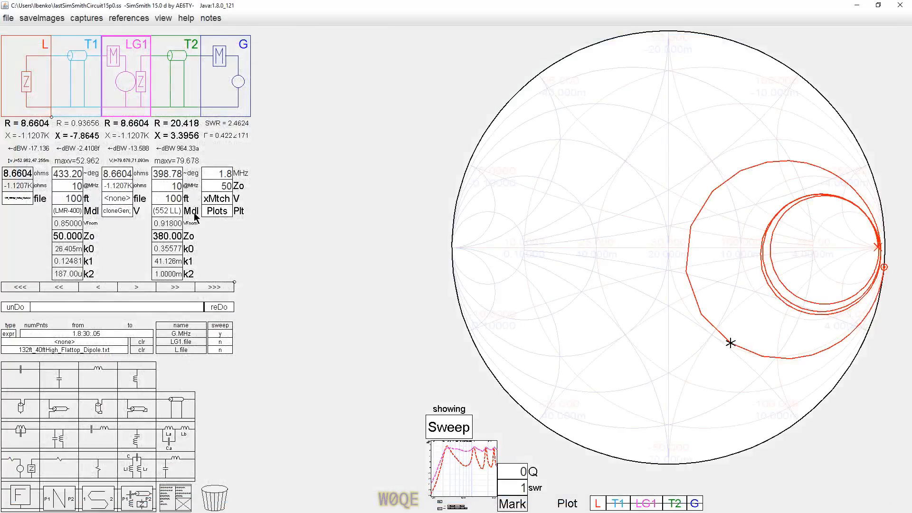
click(454, 471)
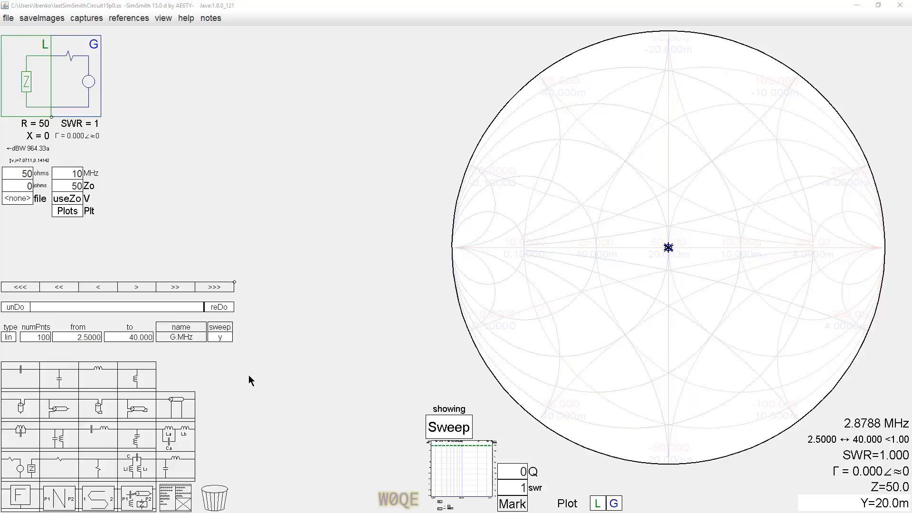
Step: Insert a series transmission line T1 between load L and generator G, with Zo 20 and velocity factor .7
drag(179, 413, 78, 62)
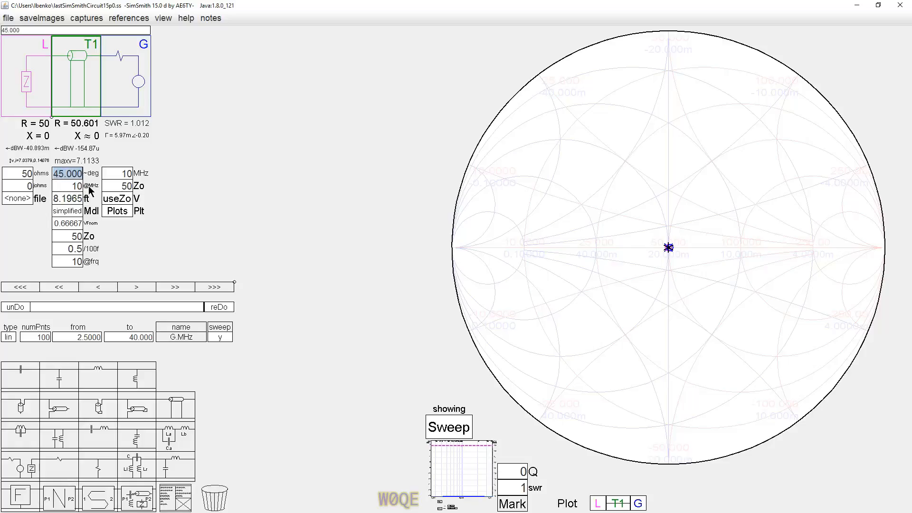
click(67, 236)
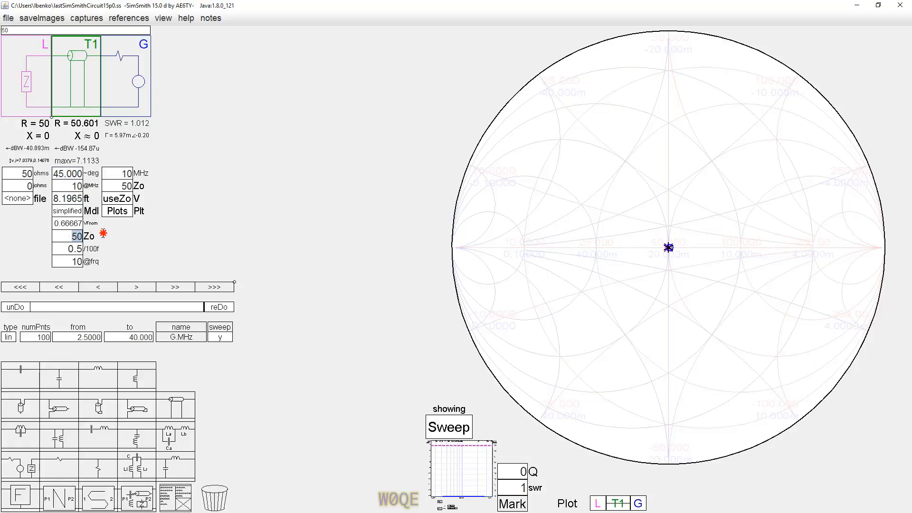
text(20)
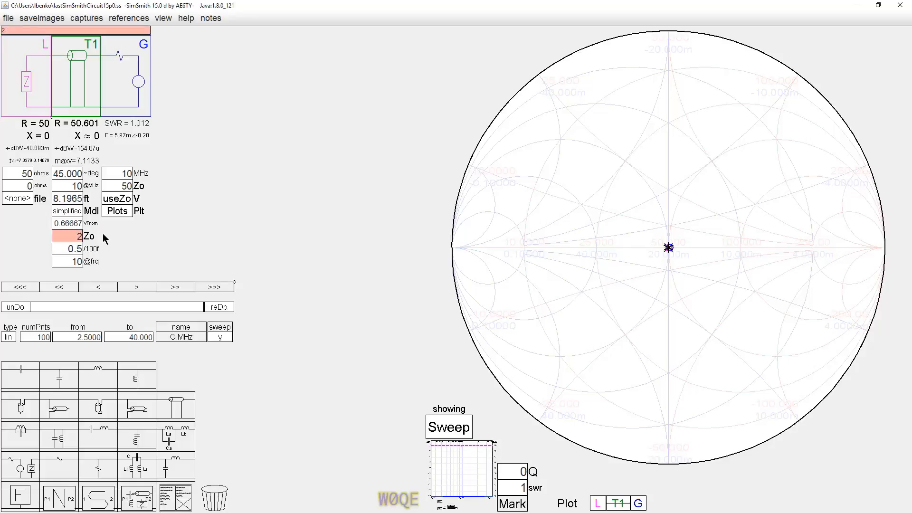
click(61, 249)
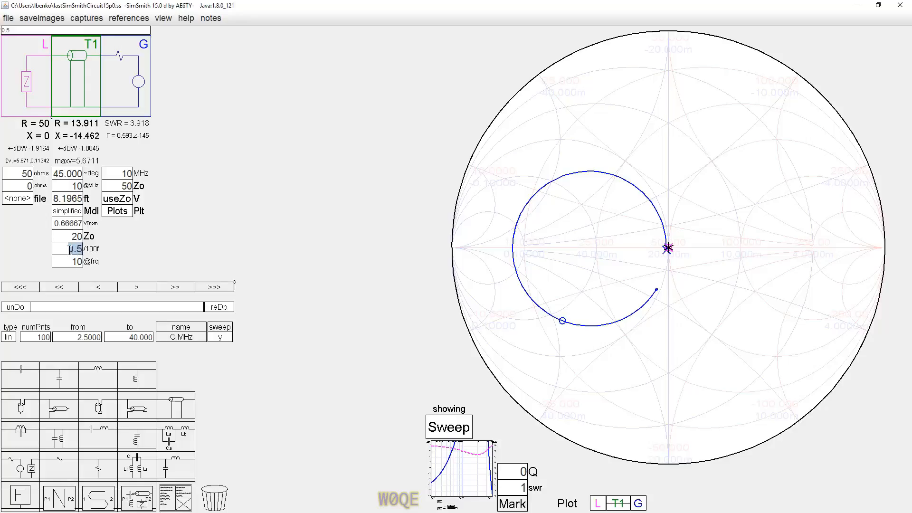
click(53, 224)
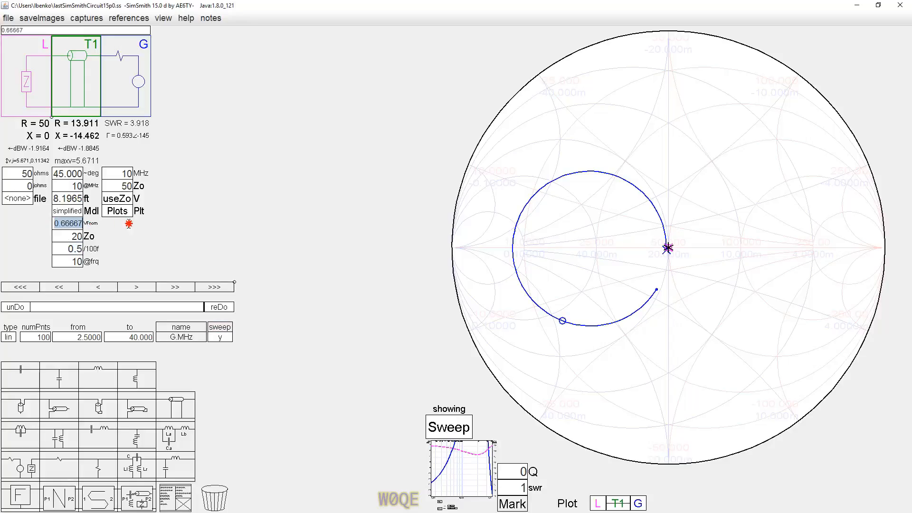
text(.7)
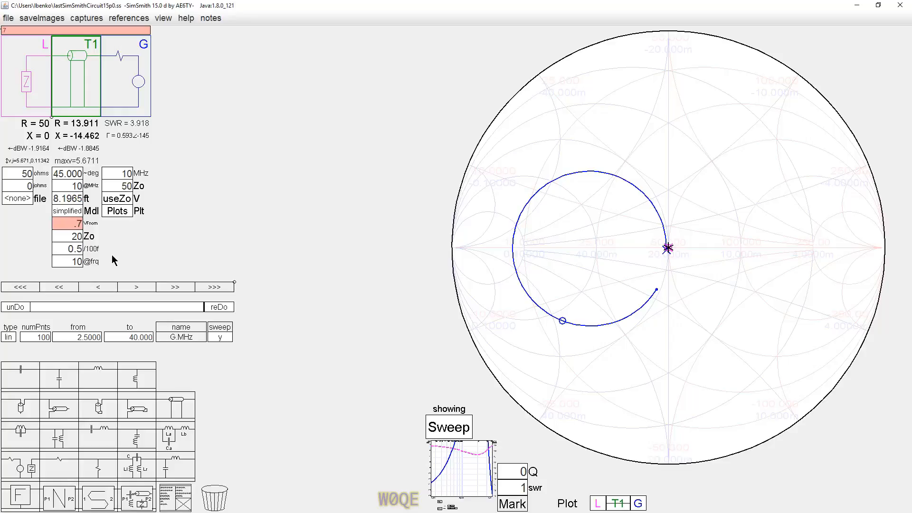
key(Return)
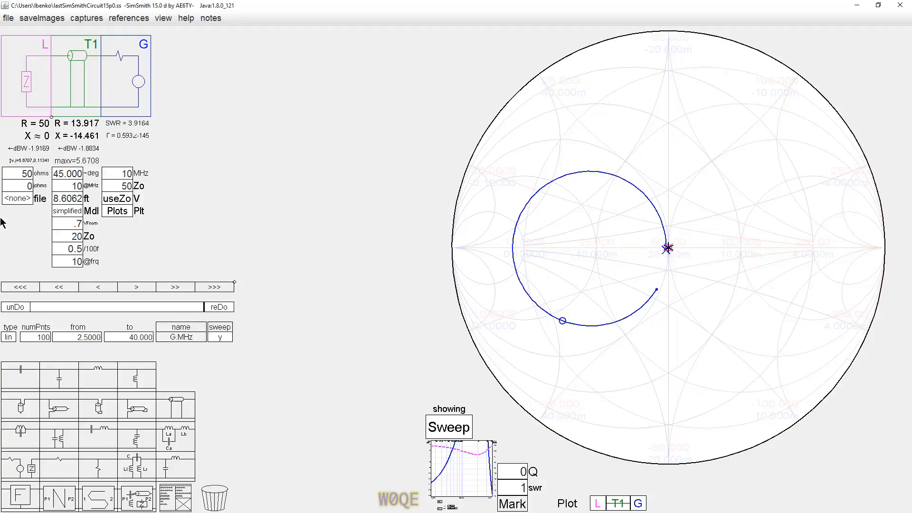
Step: Set the G.MHz frequency sweep to run from 1 to 100 MHz
click(56, 198)
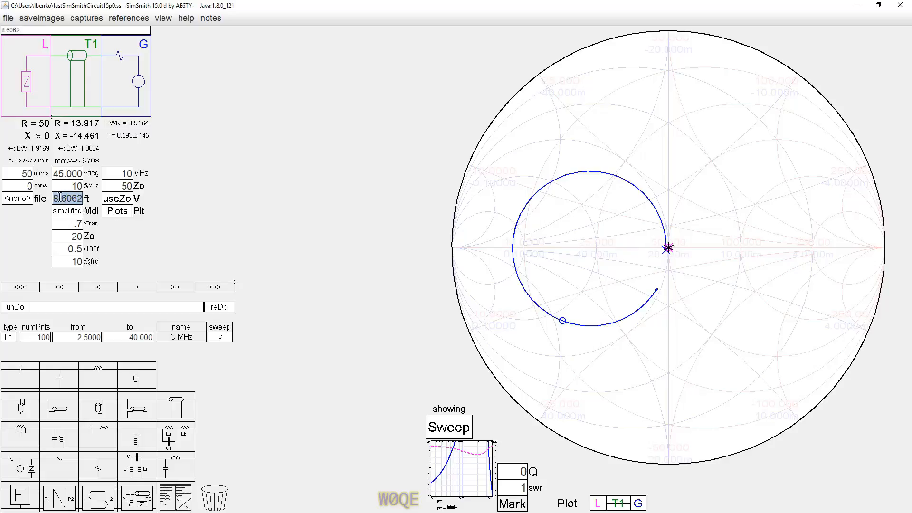
click(69, 337)
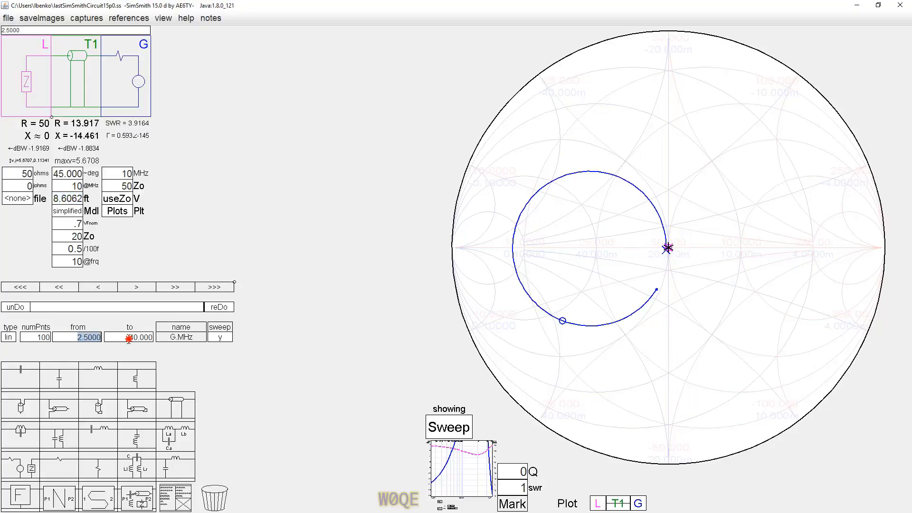
text(1)
key(Return)
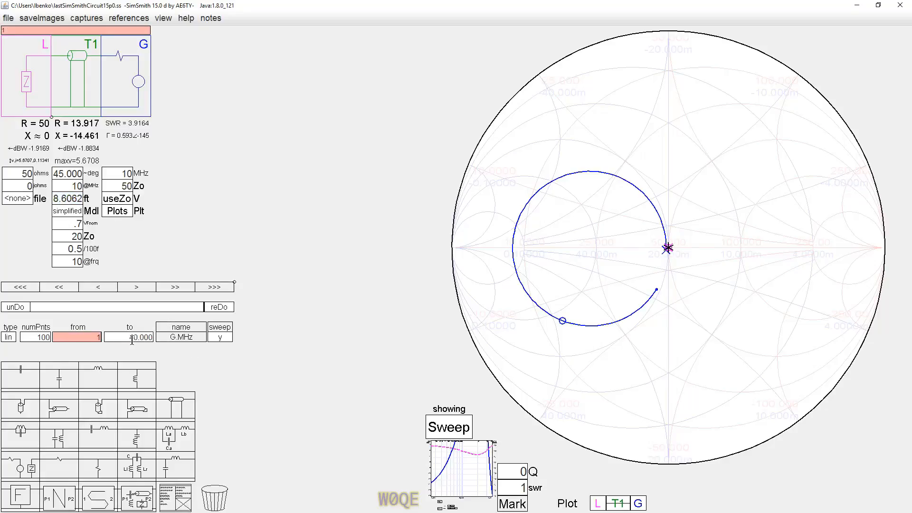
click(133, 338)
text(100)
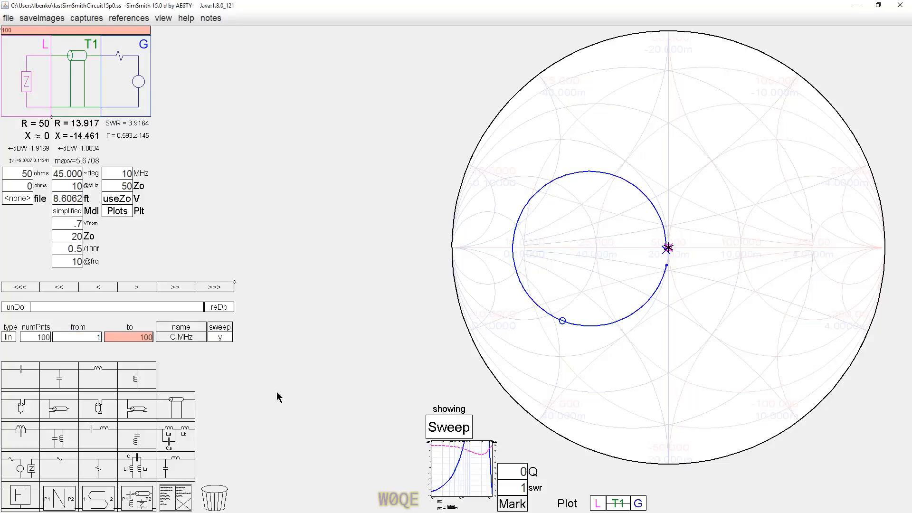
key(Return)
Step: Set T1's length to 4 ft and read the impedance at the centre of the circular G trace
click(65, 198)
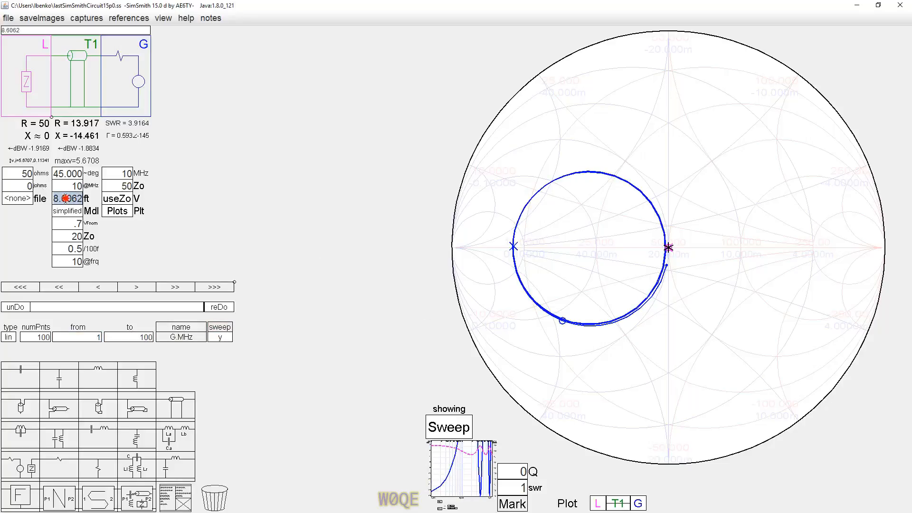
scroll(65, 198, down, 1)
scroll(65, 199, down, 6)
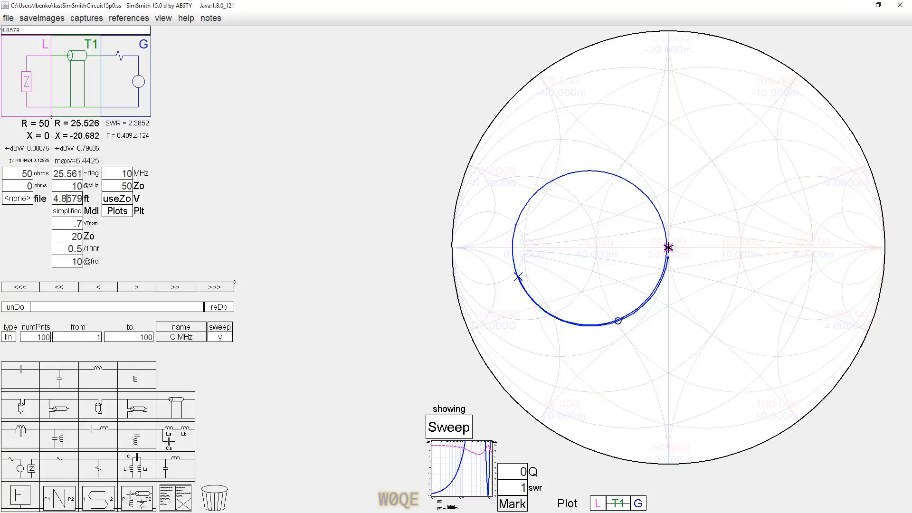
scroll(68, 199, down, 2)
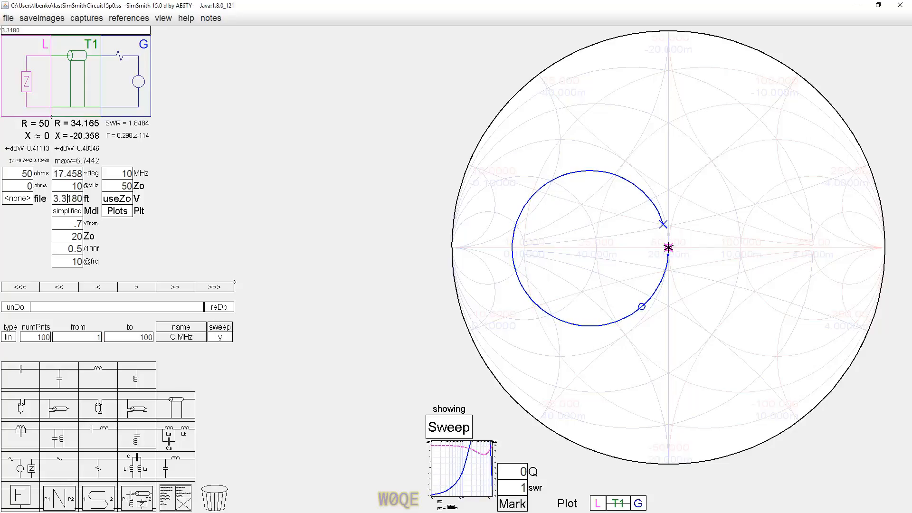
scroll(68, 199, up, 1)
drag(53, 198, 86, 199)
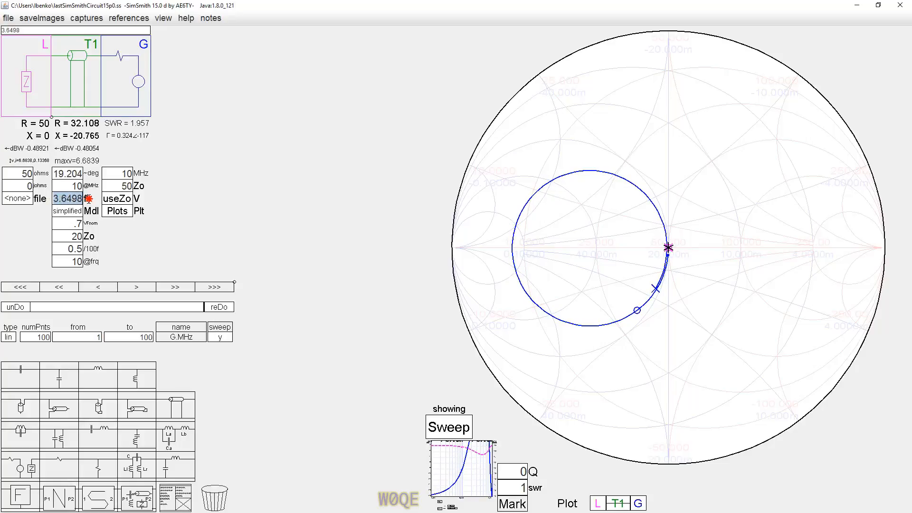
text(4)
key(Return)
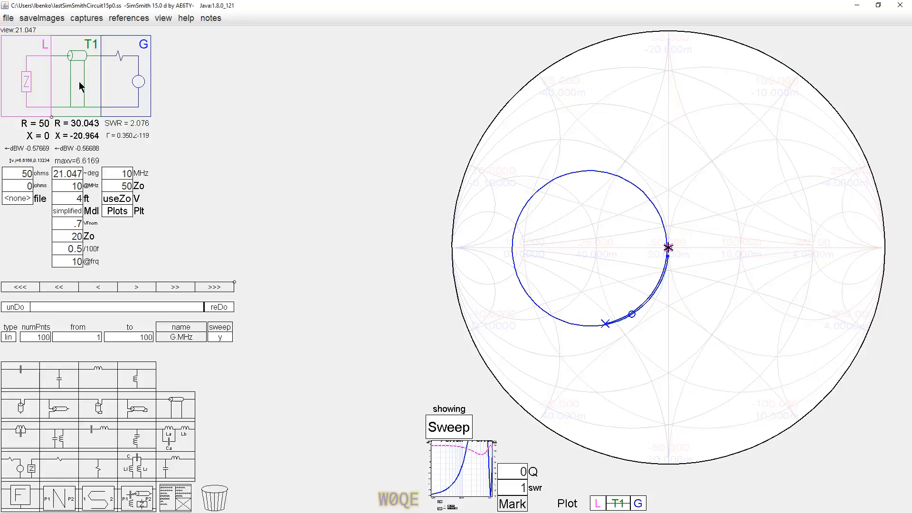
click(588, 247)
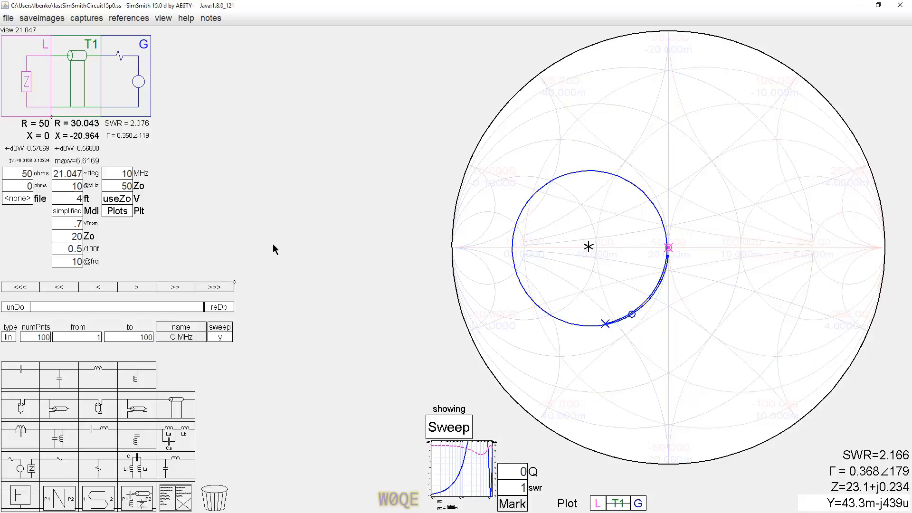
Step: Set T1's length to 300 ft and read the impedance at the centre of the spiralling trace
click(75, 199)
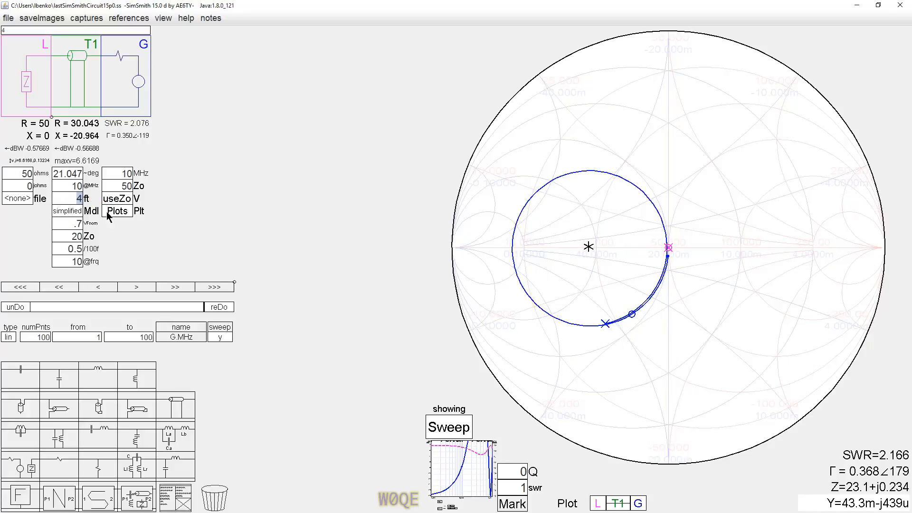
text(300)
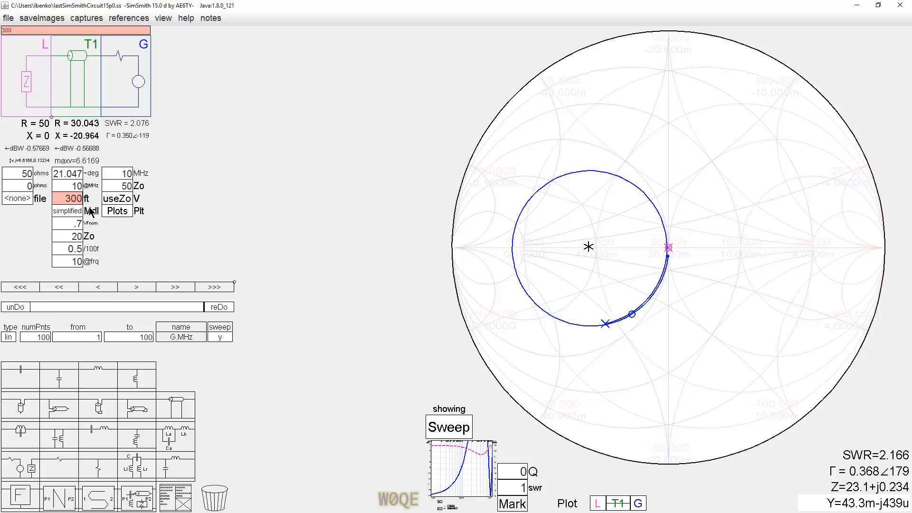
key(Return)
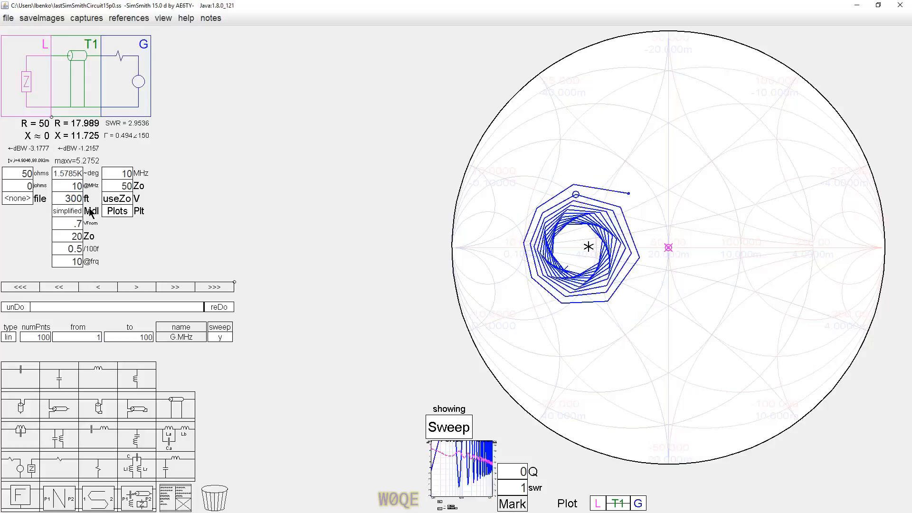
click(577, 250)
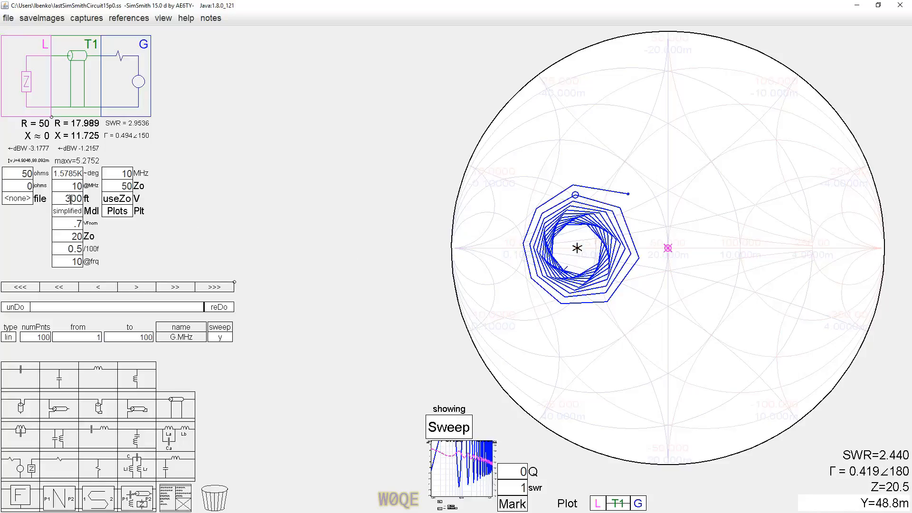
Step: Try a T1 length of 3 ft, then set it to 4 ft
click(72, 199)
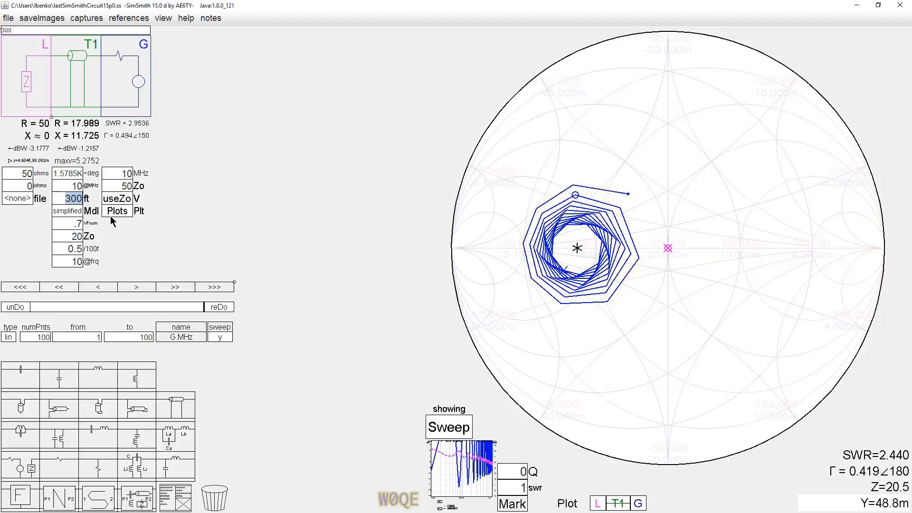
text(3)
key(Return)
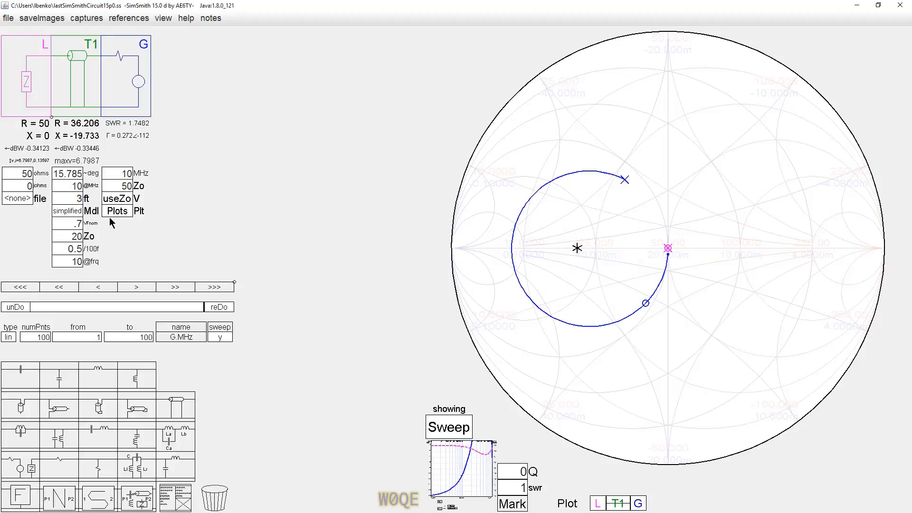
click(71, 196)
text(4)
key(Return)
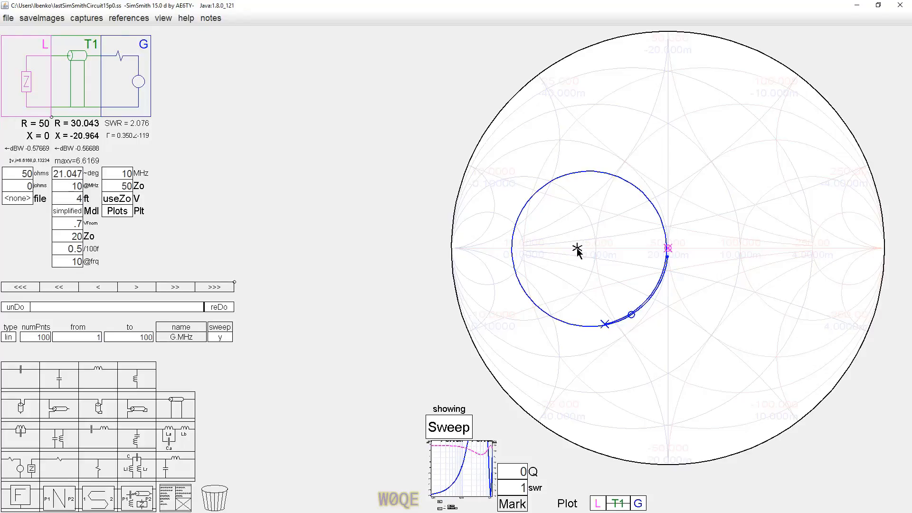
Step: Read the impedances where the G circle crosses the real axis and at a point between the crossings
click(512, 248)
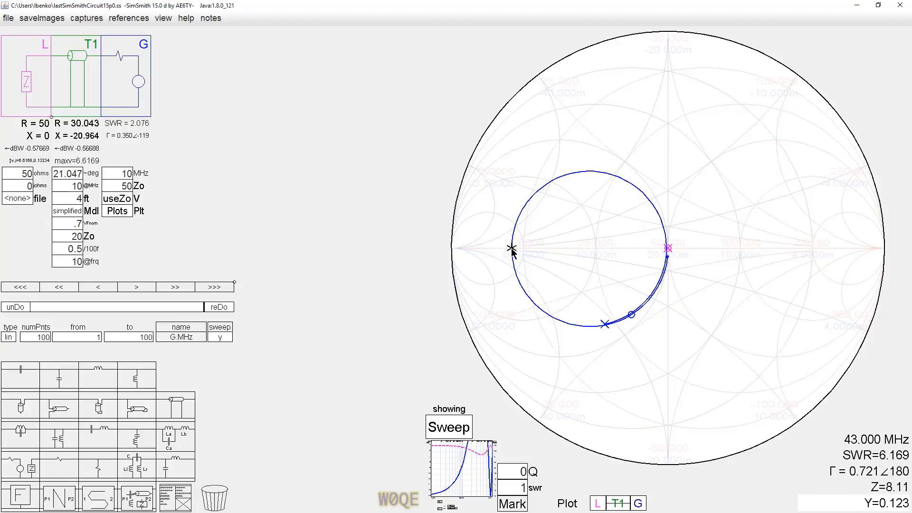
click(667, 248)
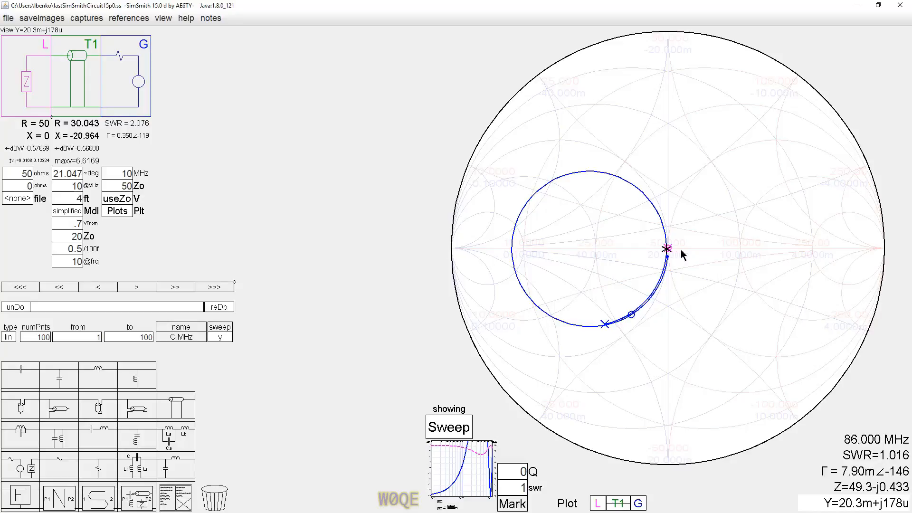
click(564, 248)
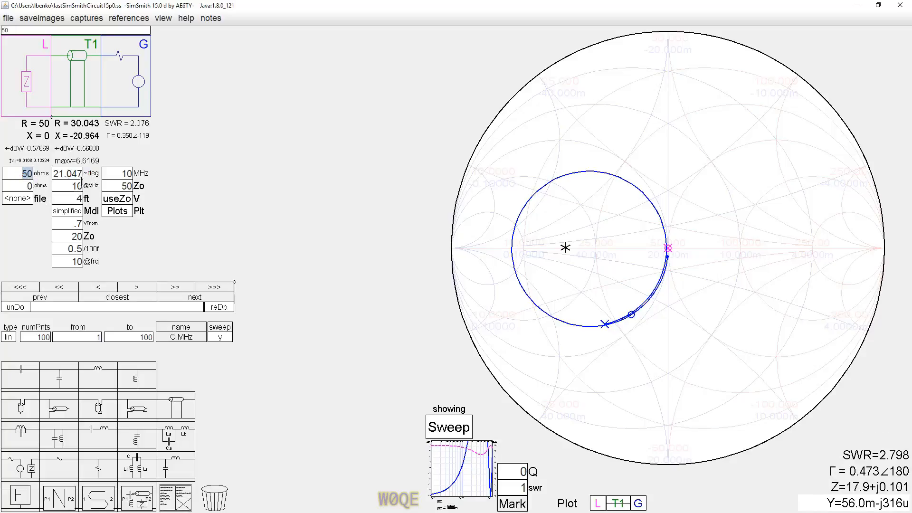
Step: Set load L's resistance to 20 ohms and examine the L and G traces up close on the Smith chart
text(20)
key(Return)
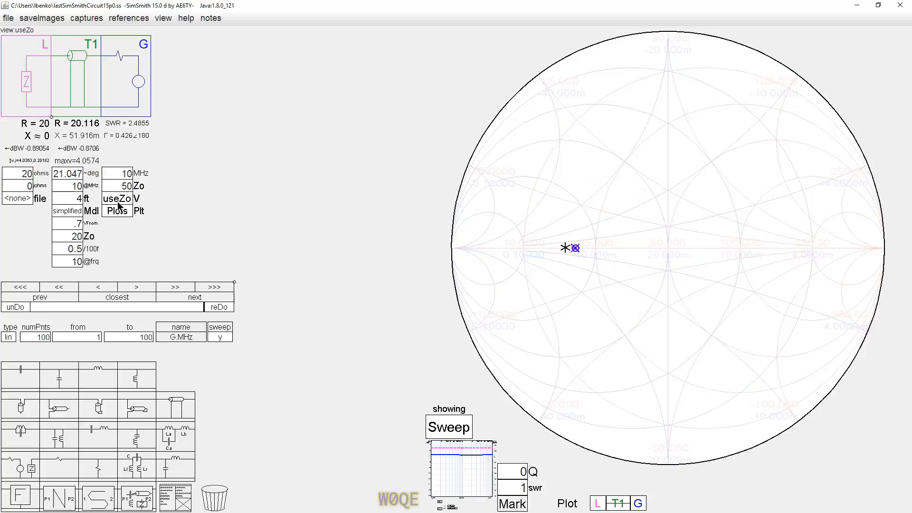
scroll(576, 252, up, 3)
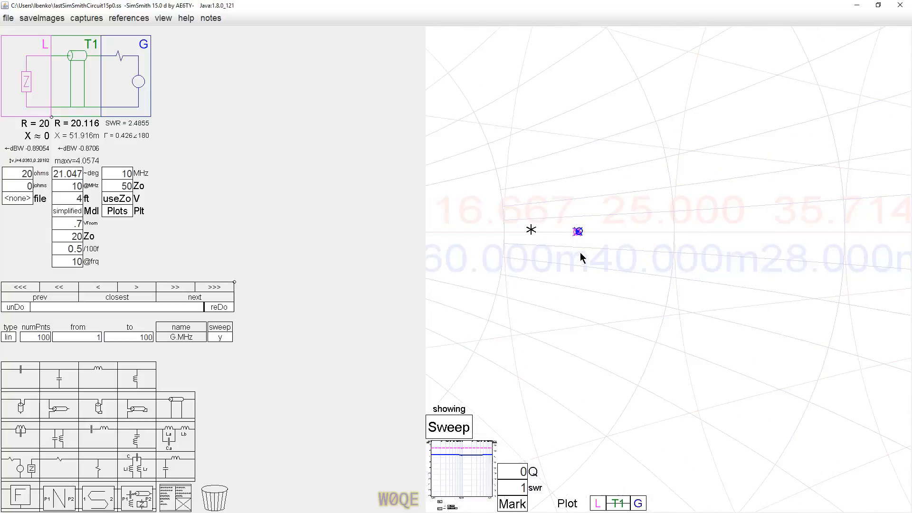
scroll(578, 237, up, 1)
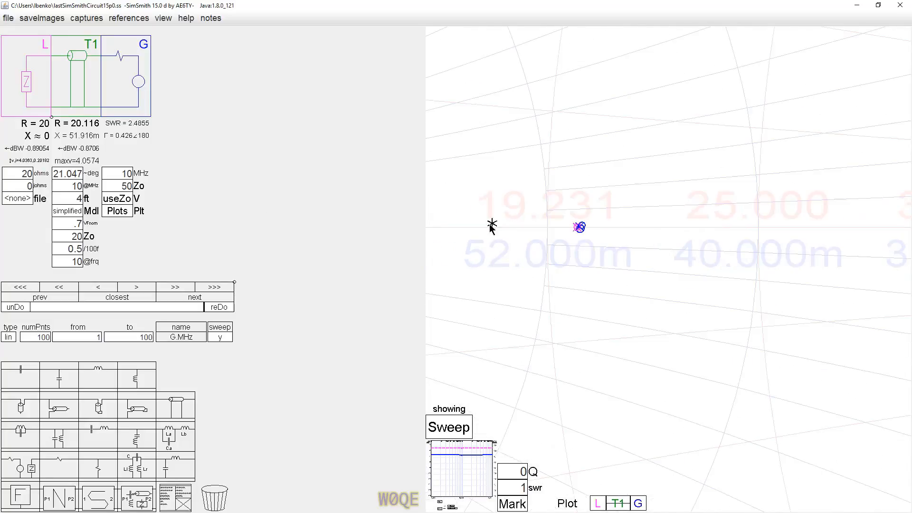
Step: Set load L's resistance to 22 ohms and read the impedance at a point outside the G circle
scroll(570, 246, down, 3)
click(14, 173)
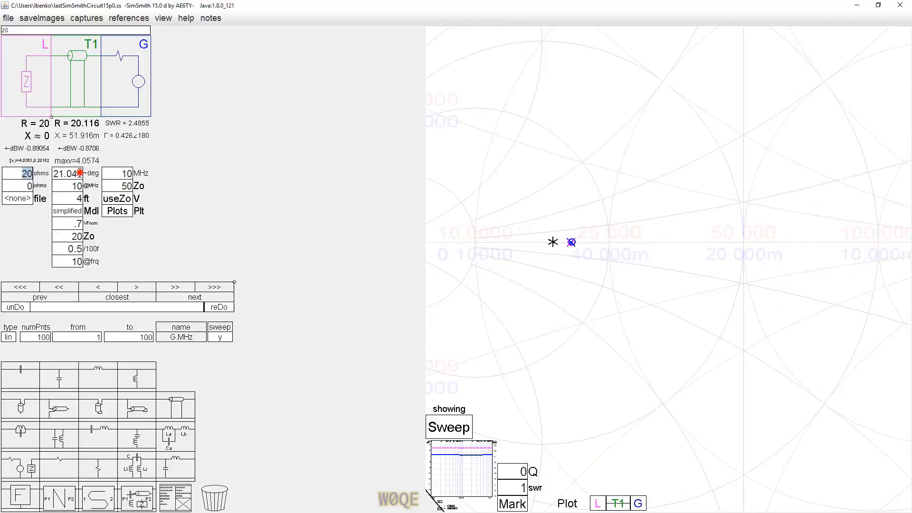
text(2)
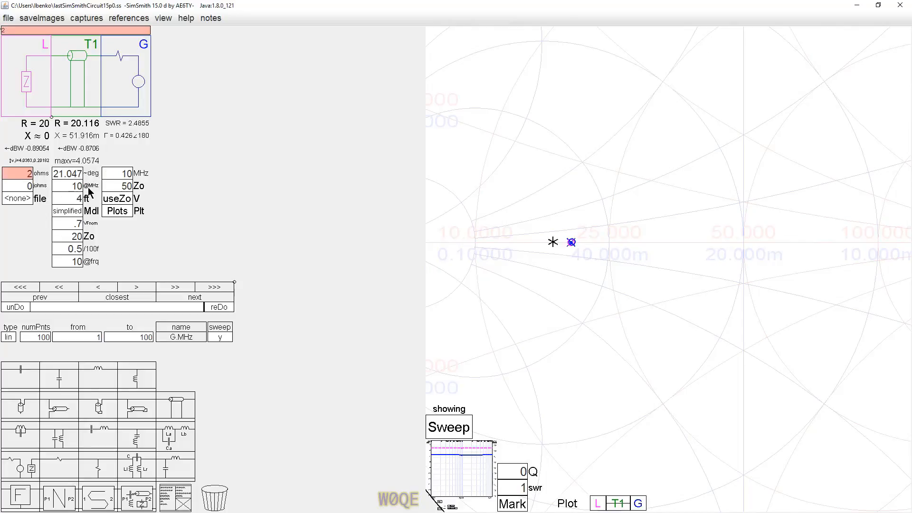
text(2)
key(Return)
click(463, 268)
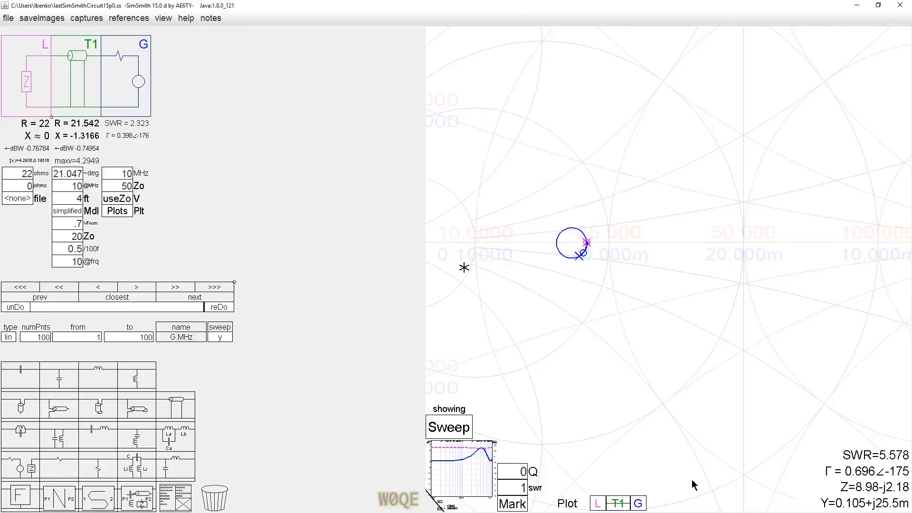
Step: Show the Smith chart as Path, lower G's frequency to 2.1764 MHz and read the impedance at the trace
click(454, 433)
click(450, 433)
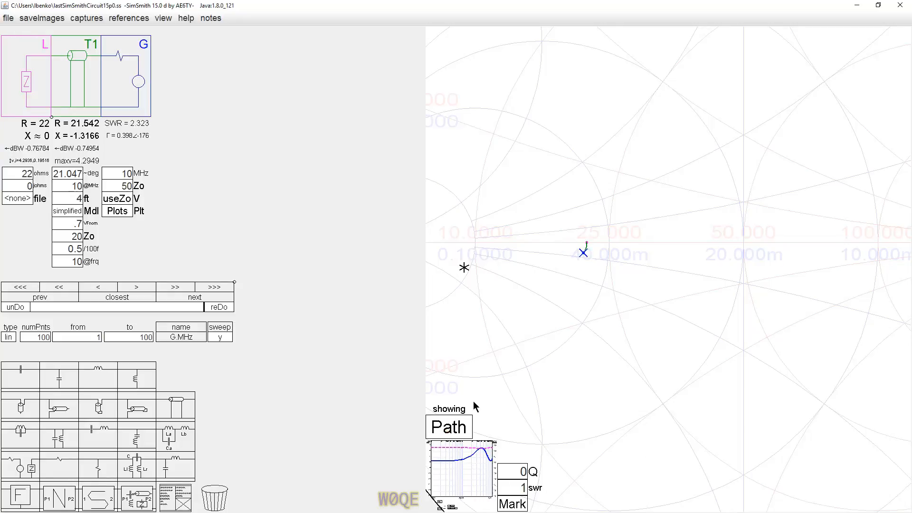
click(125, 173)
scroll(124, 172, down, 15)
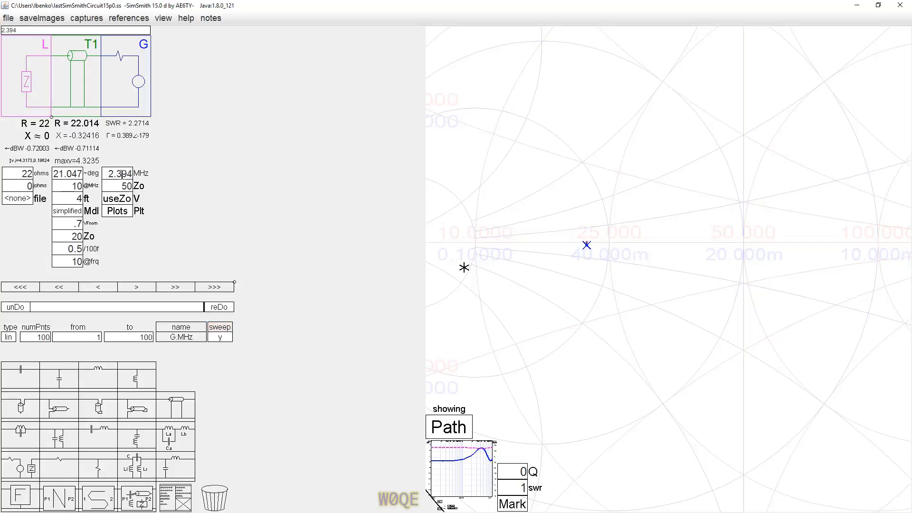
scroll(122, 172, down, 1)
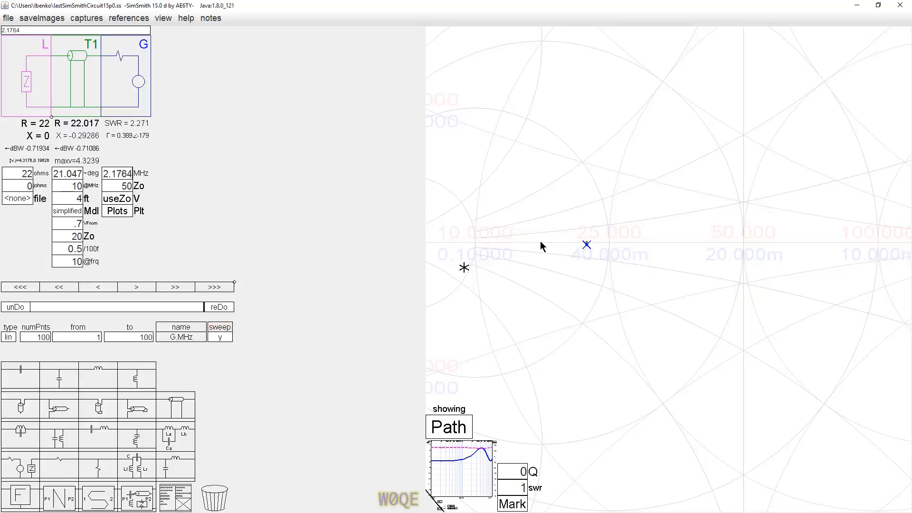
click(587, 243)
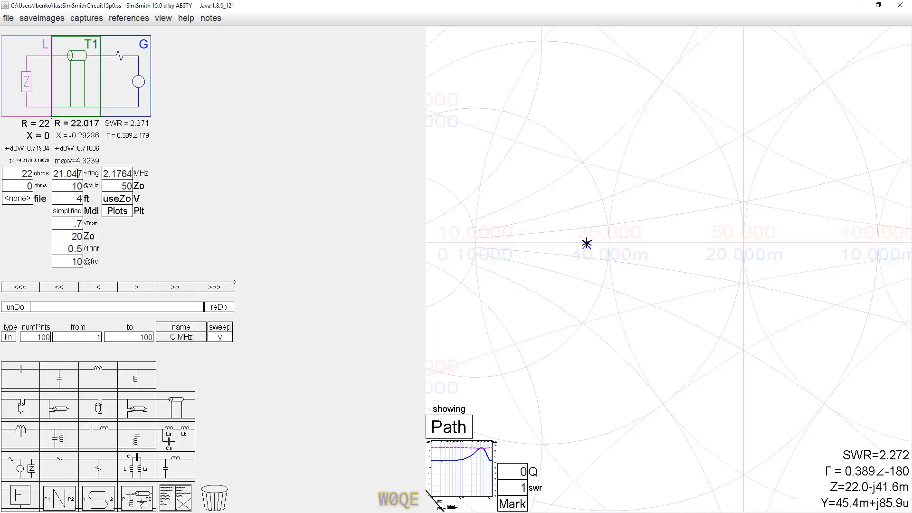
Step: Raise G's frequency to 45.954 MHz and read the impedance at the far end of the path
click(109, 175)
text(7.5133)
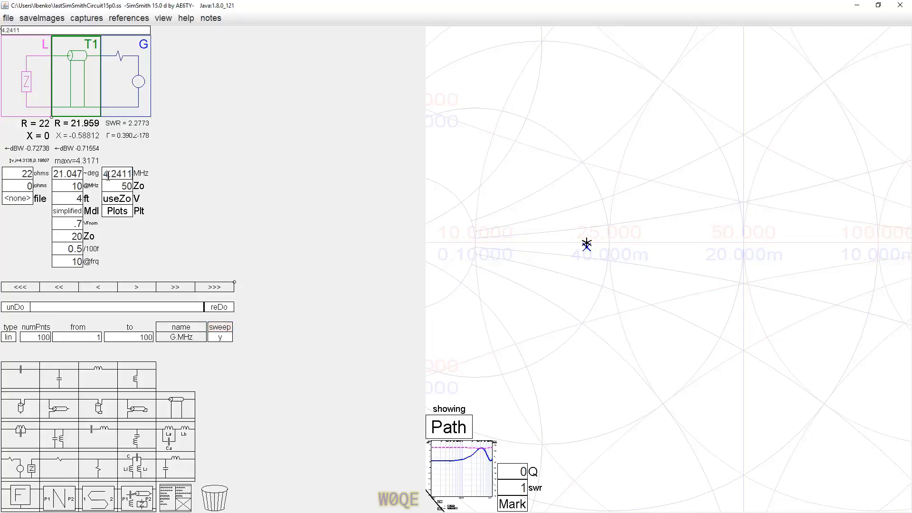
scroll(107, 175, up, 19)
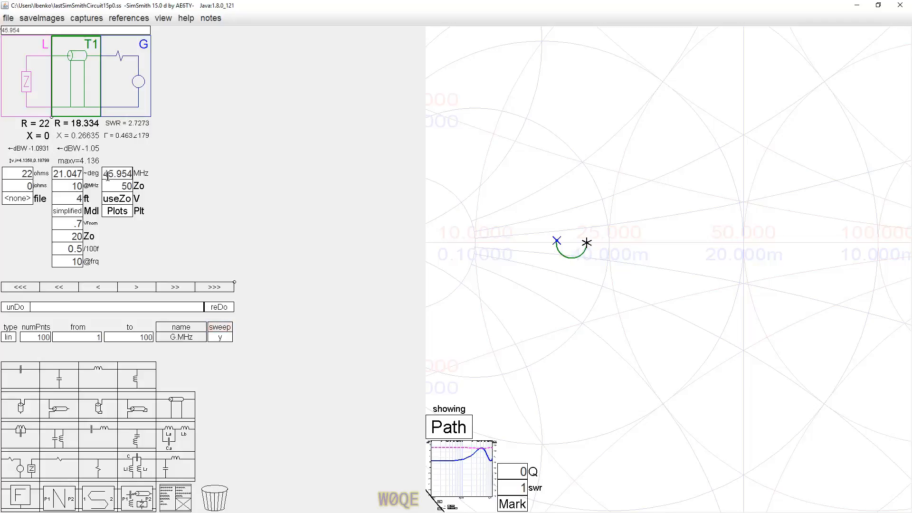
click(557, 243)
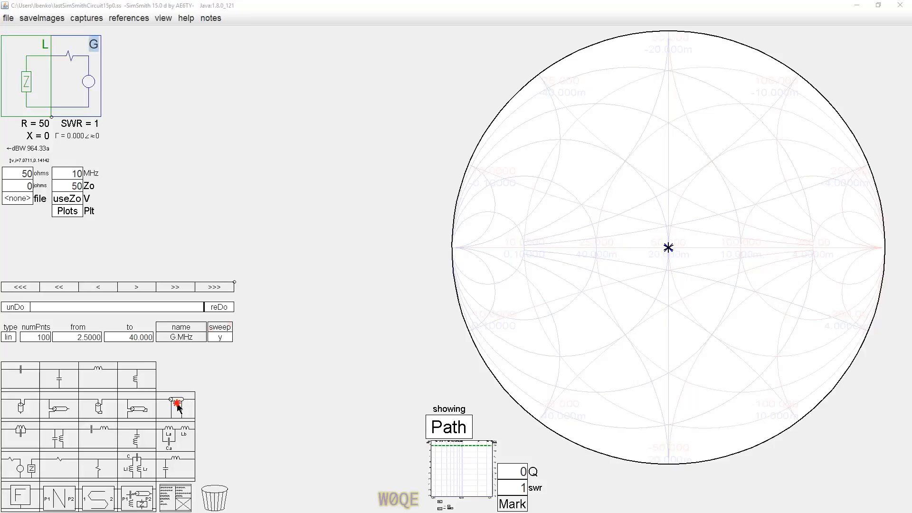
Step: Insert a series transmission line between L and G with a loss of 0 per 100 ft and a Zo of 75 ohms
drag(177, 402, 69, 69)
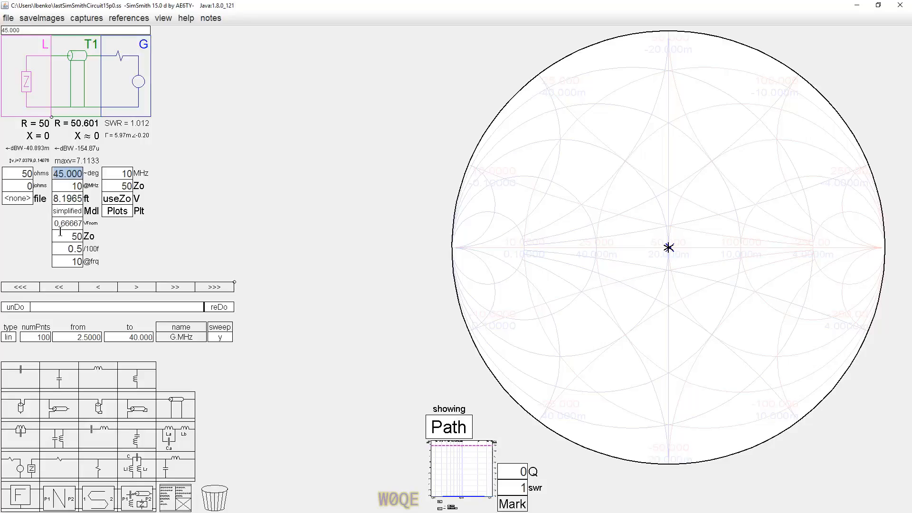
click(69, 248)
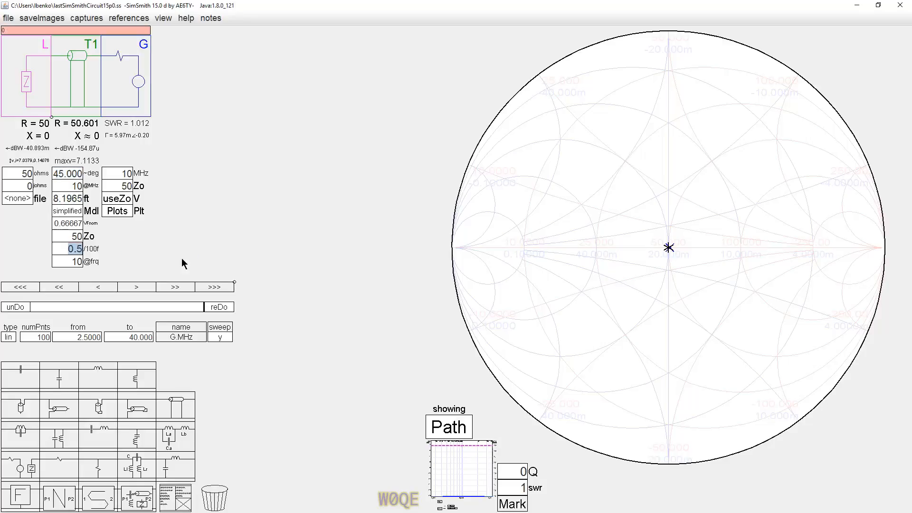
text(0)
key(shift+Tab)
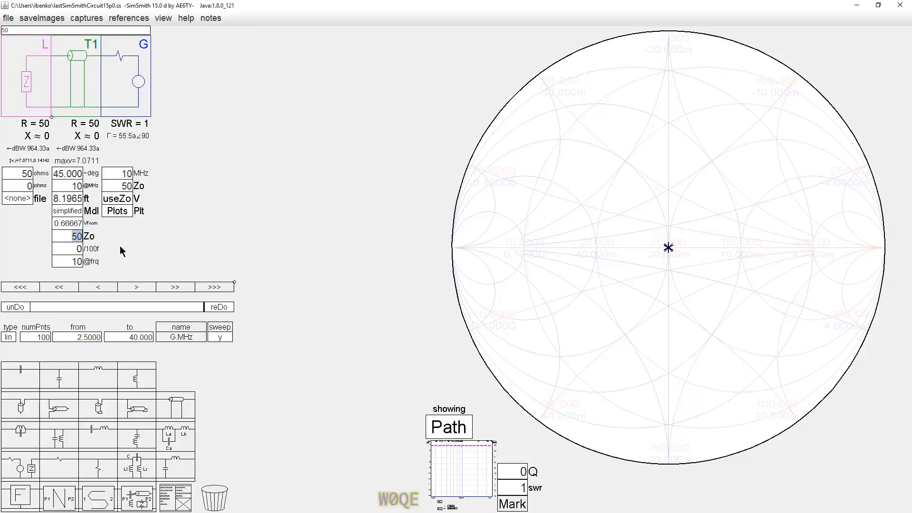
text(75)
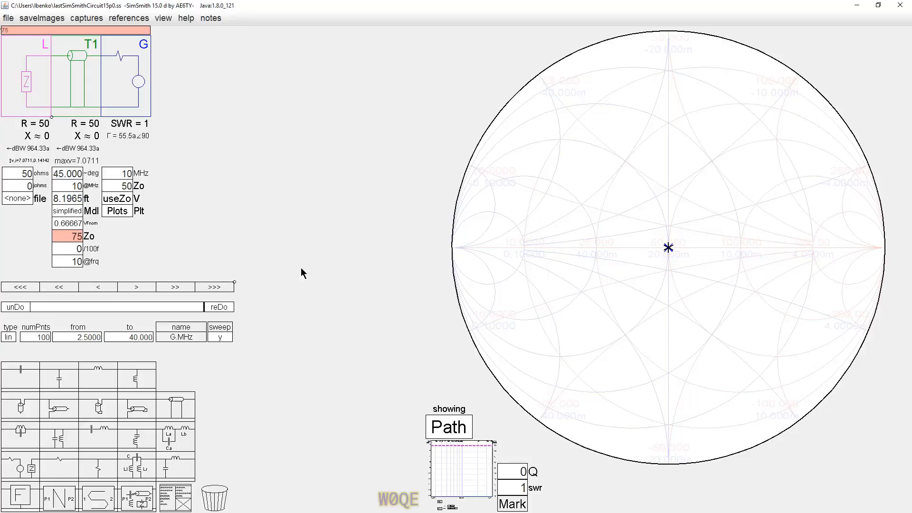
key(Return)
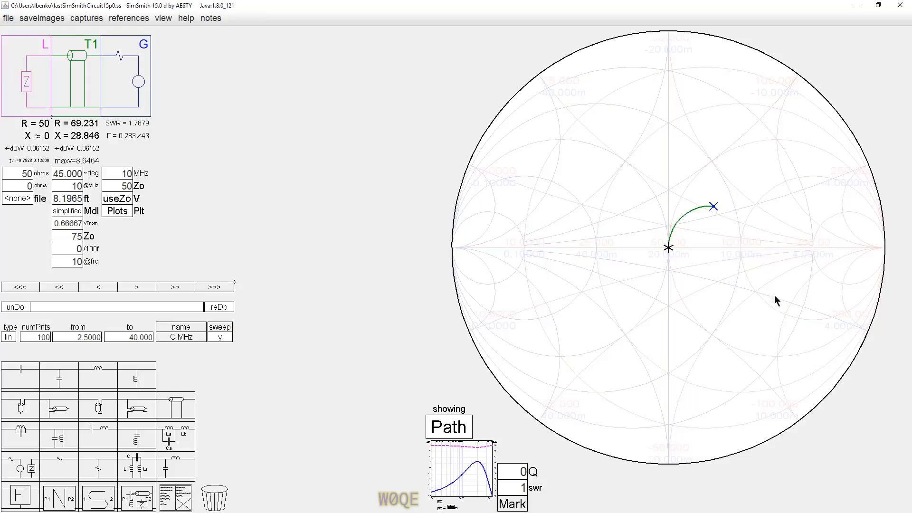
Step: Set load L's resistance to 100 ohms
click(17, 173)
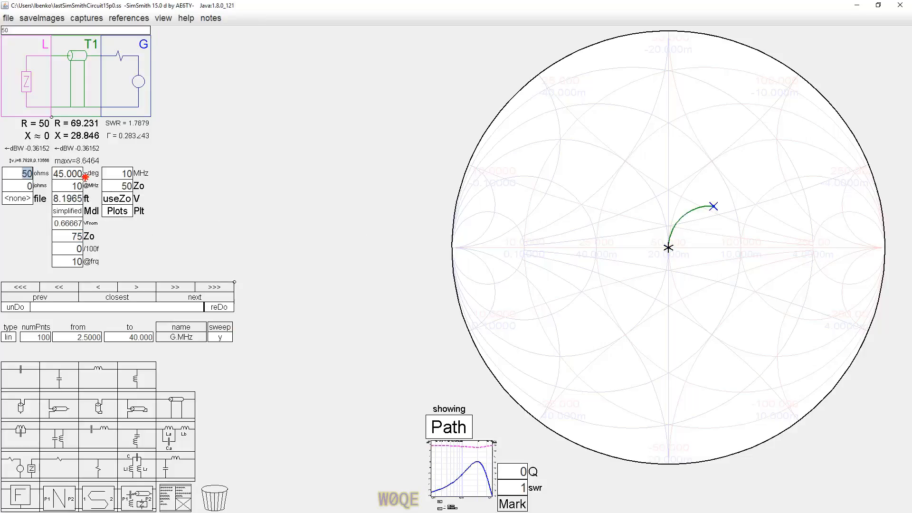
text(100)
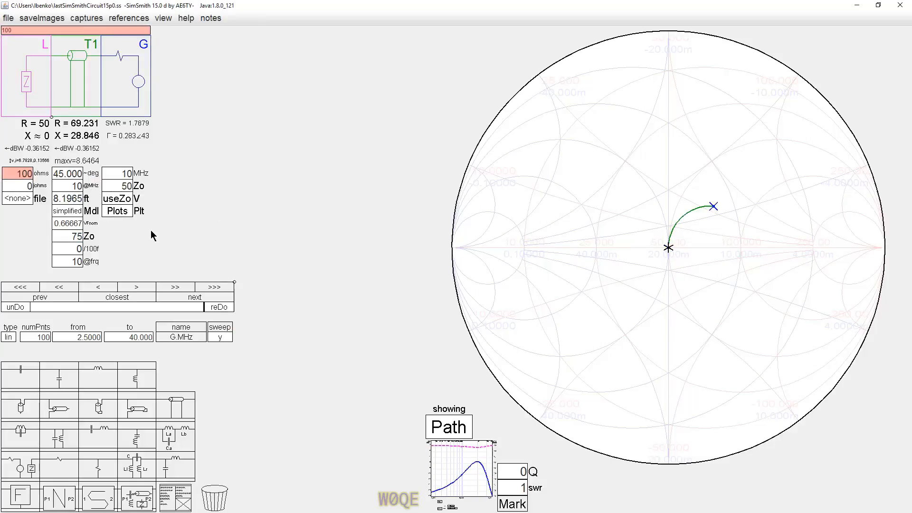
key(Return)
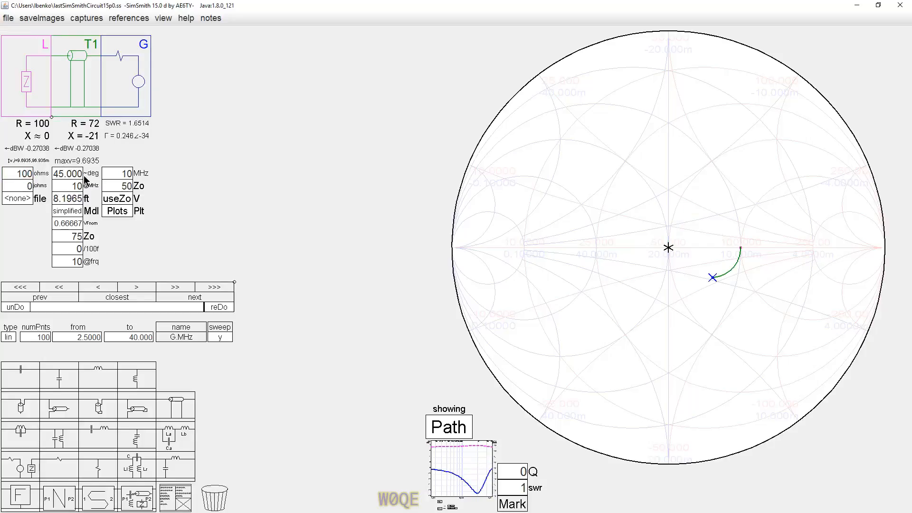
Step: Set T1's length to 90 degrees and examine the resulting arc up close on the Smith chart
click(80, 174)
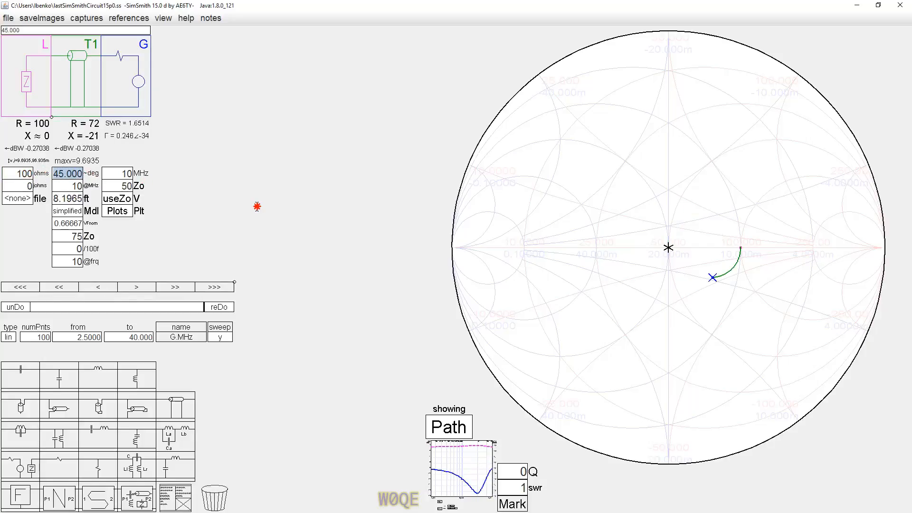
text(90)
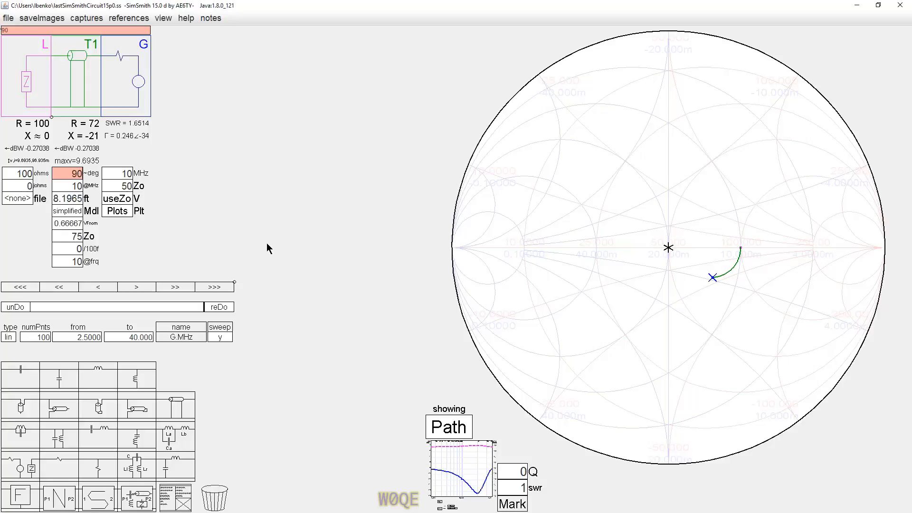
key(Return)
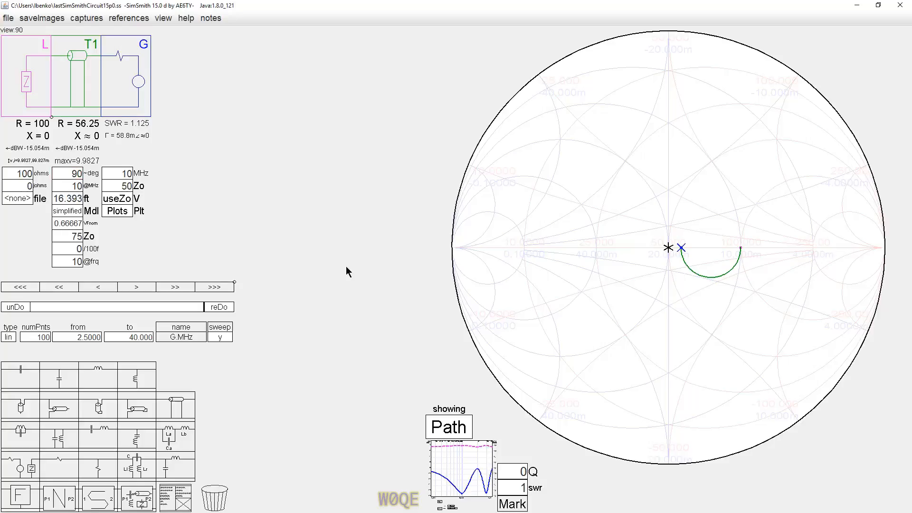
scroll(728, 258, up, 3)
click(762, 266)
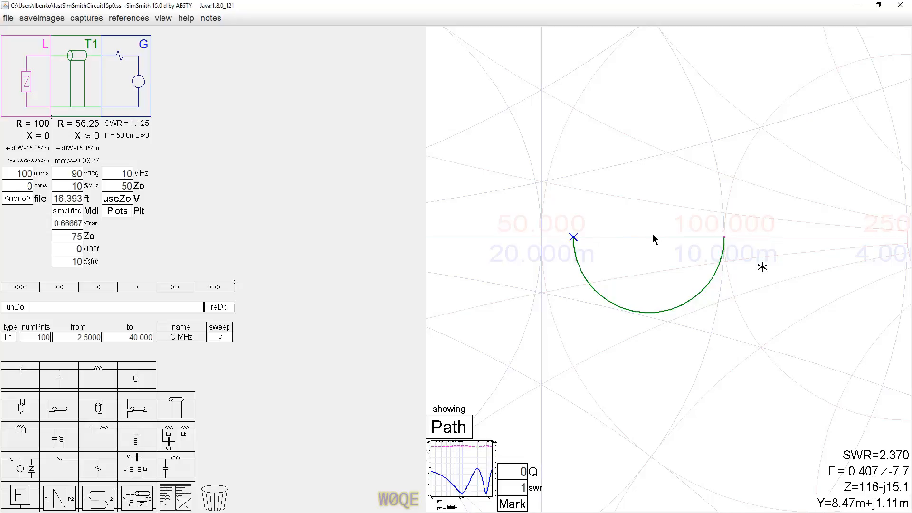
Step: Set load L's resistance to 112.5 ohms and read the impedance at the load end of the arc
click(9, 174)
text(112)
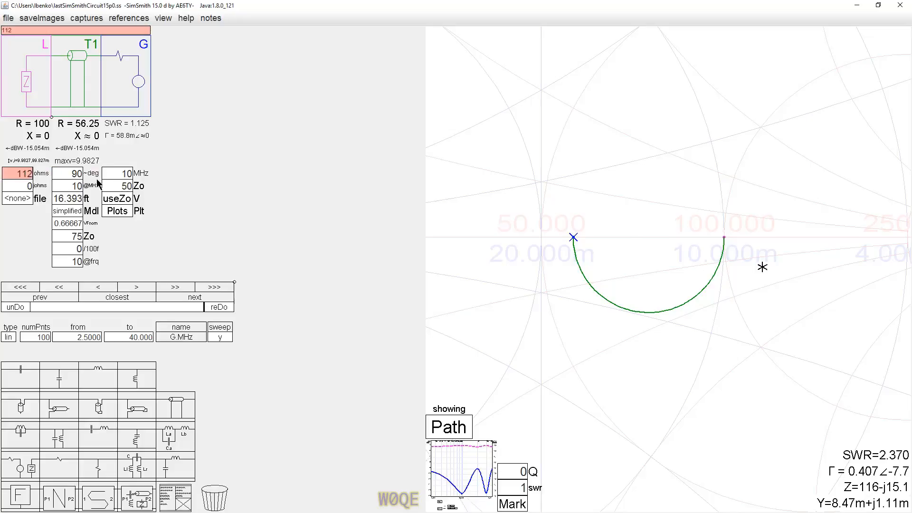
text(.5)
key(Return)
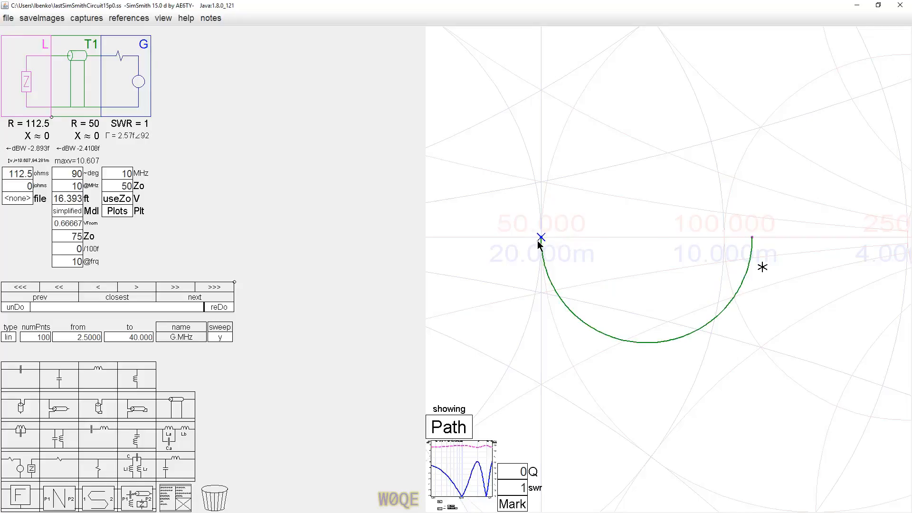
click(752, 238)
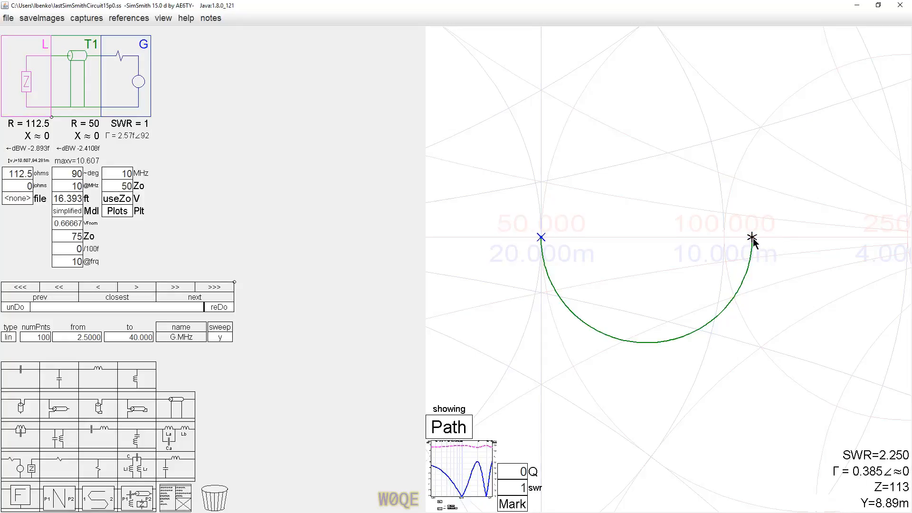
Step: Move the load point above the real axis on the Smith chart, to about 104.48 + j15.859 ohms
scroll(773, 242, down, 2)
scroll(774, 242, down, 3)
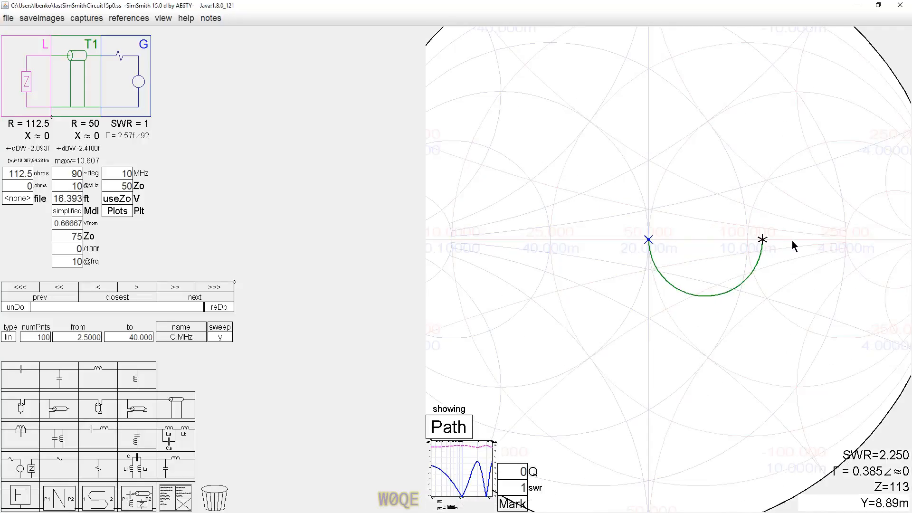
drag(791, 241, 758, 245)
scroll(758, 246, down, 1)
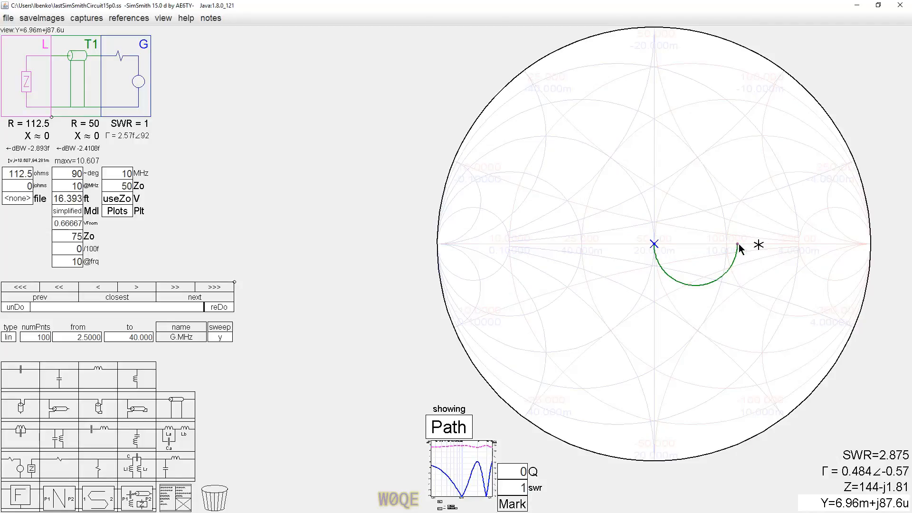
drag(738, 248, 733, 230)
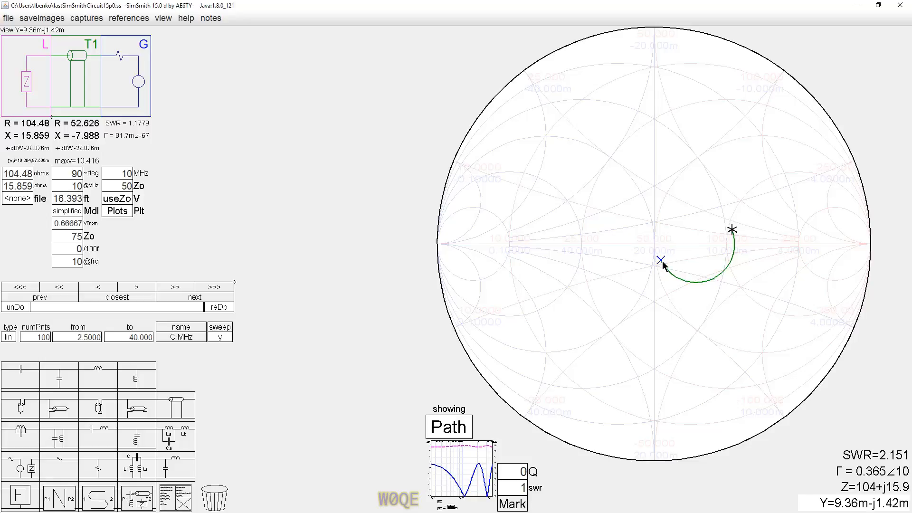
Step: Set load L back to 112.5 ohms resistance and 0 ohms reactance
click(3, 174)
text(11)
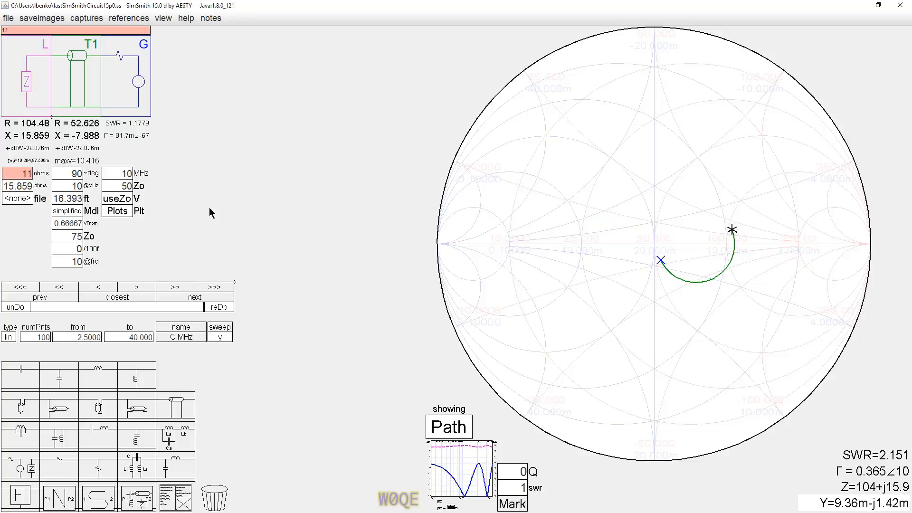
text(2.5)
key(Tab)
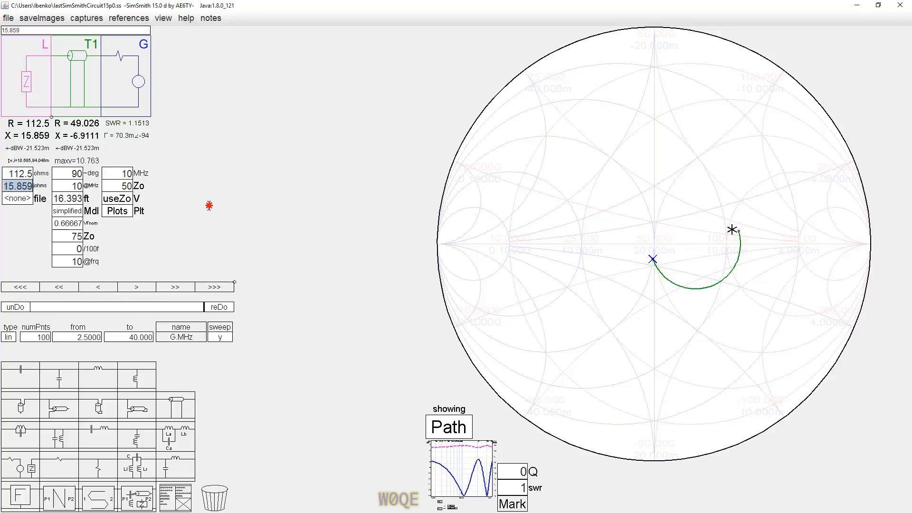
text(0)
key(Return)
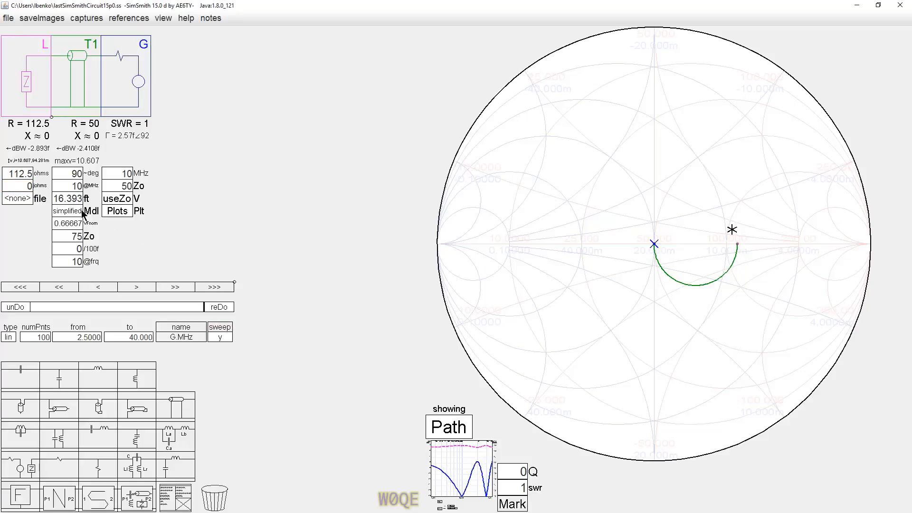
Step: Change T1's line model to Belden 8261 (RG-11A/U) and examine its arc up close on the Smith chart
click(69, 211)
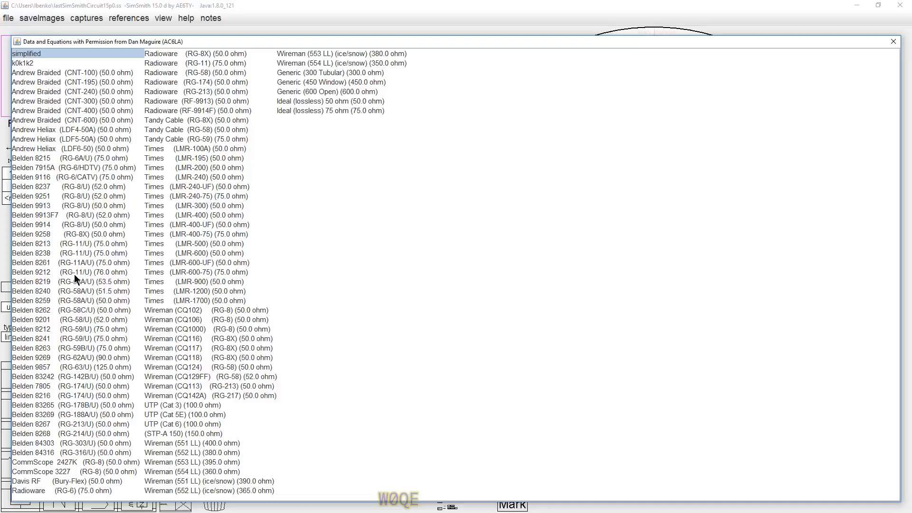
click(37, 263)
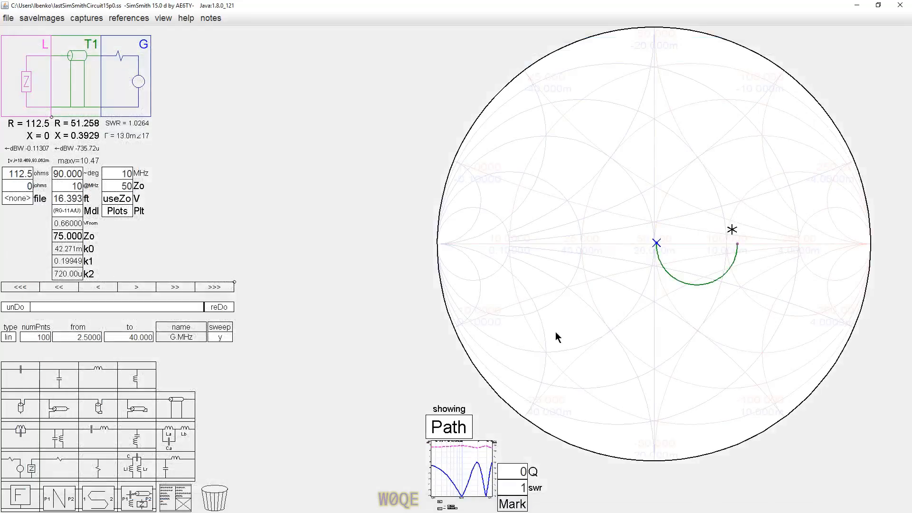
scroll(695, 266, up, 2)
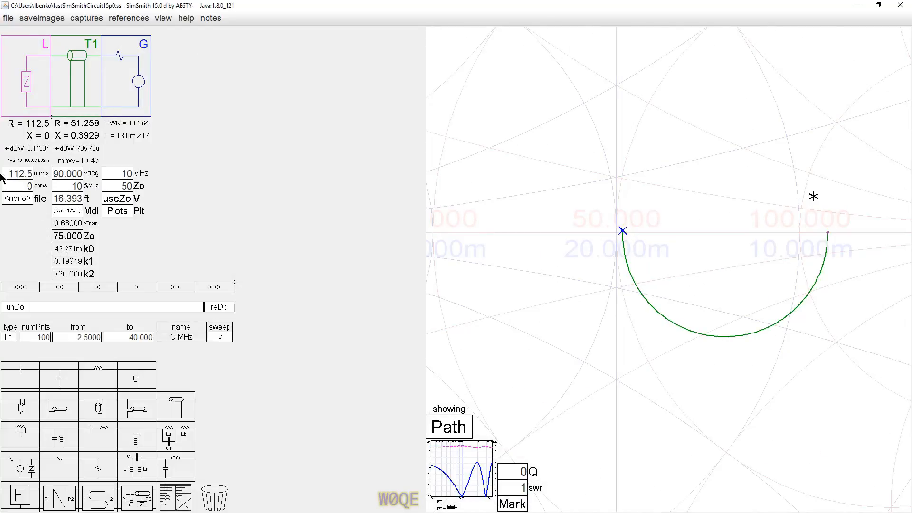
Step: Raise load L's resistance to 114 ohms and further to 115 ohms to bring the arc's generator end to 50 ohms
click(22, 174)
text(144)
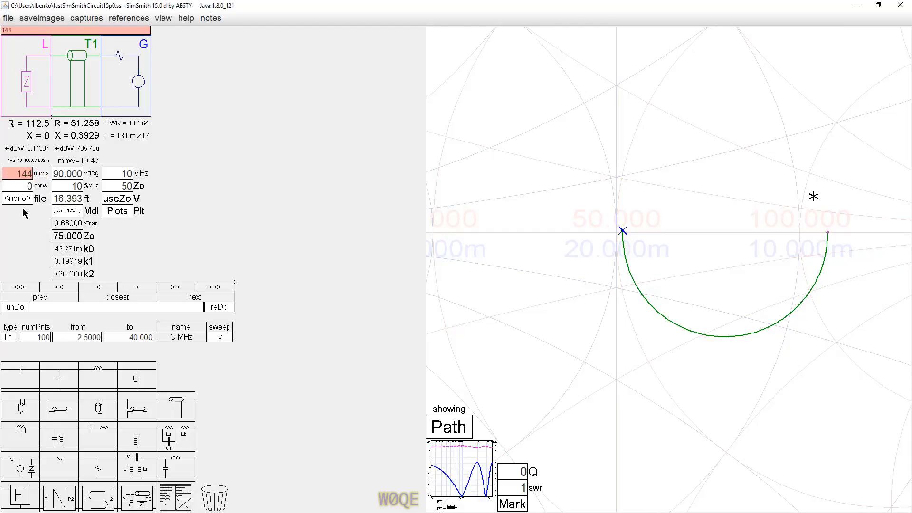
key(BackSpace)
text(14)
key(Return)
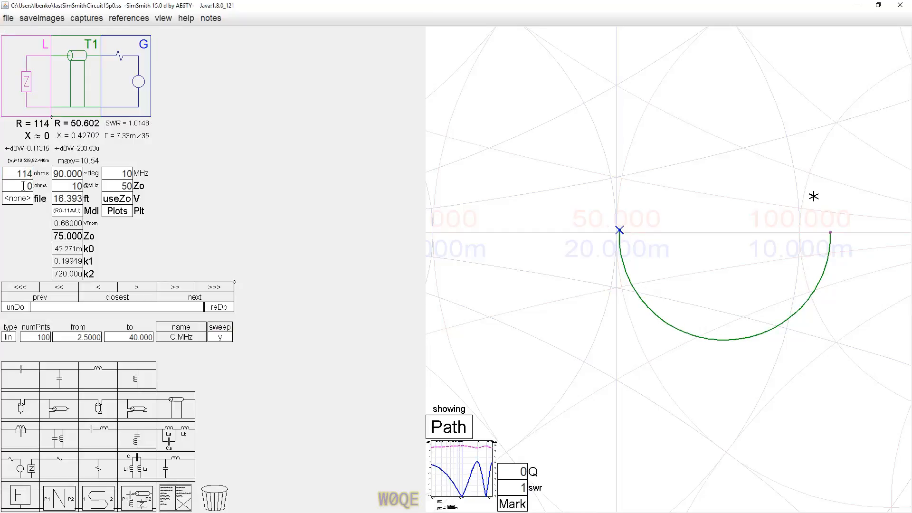
click(9, 174)
text(1)
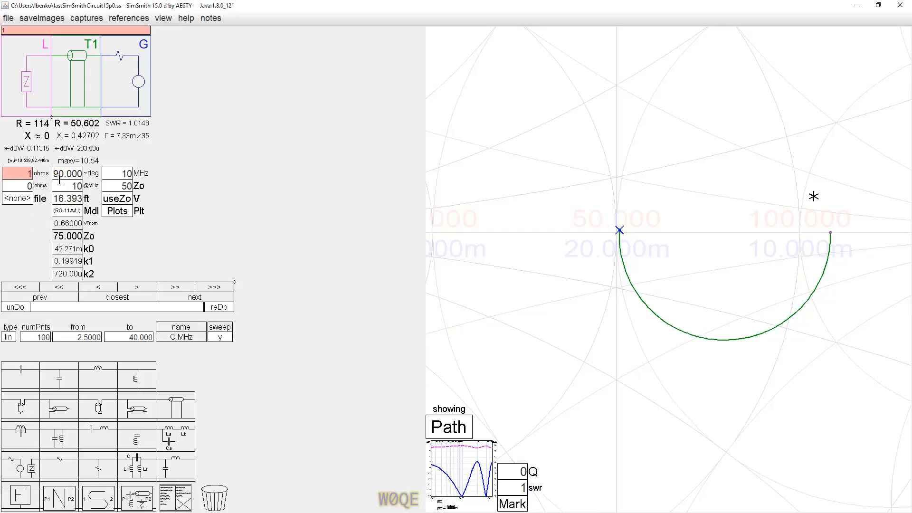
text(15)
key(Return)
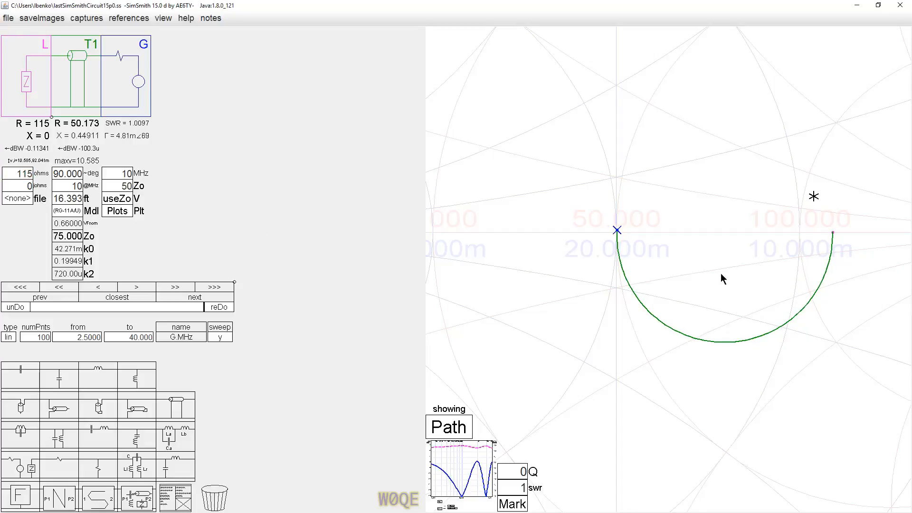
Step: Move the load point above the real axis to about 103.8 + j16.337 ohms and lengthen line T1 to about 103.21 degrees
click(832, 231)
drag(832, 232, 813, 198)
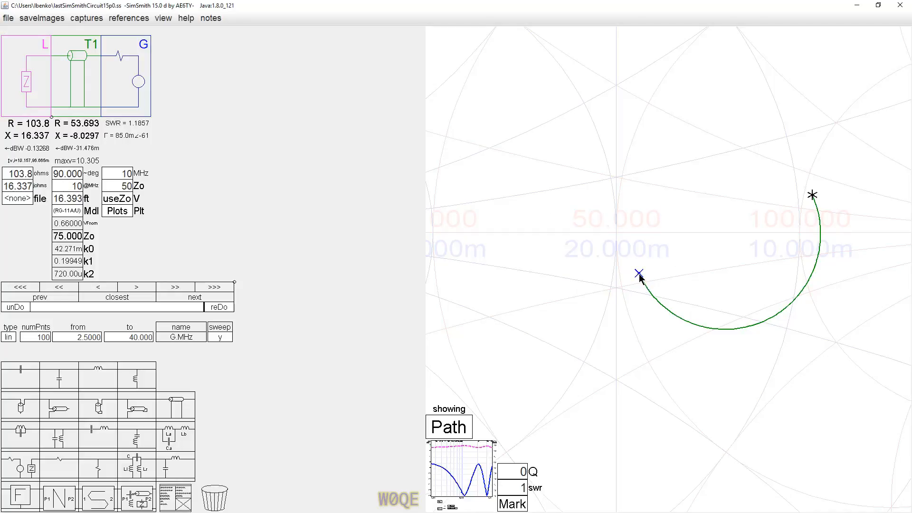
click(66, 174)
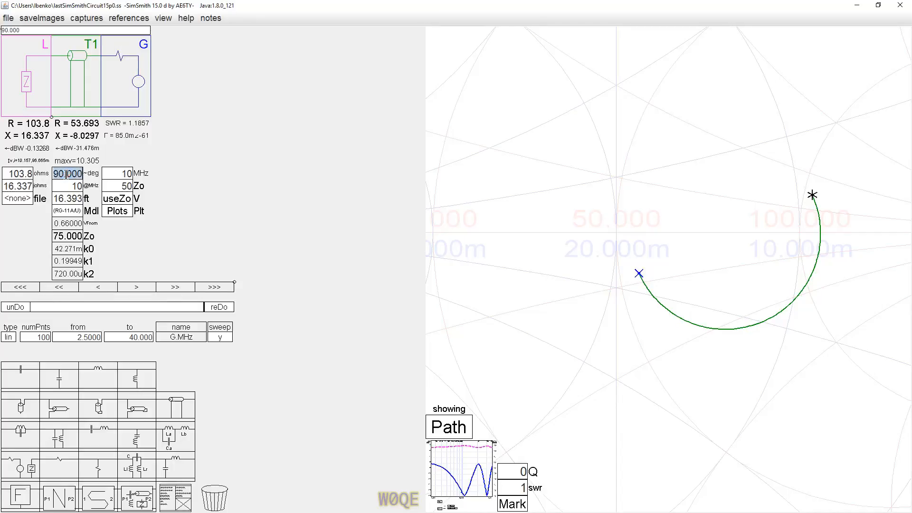
scroll(65, 174, up, 7)
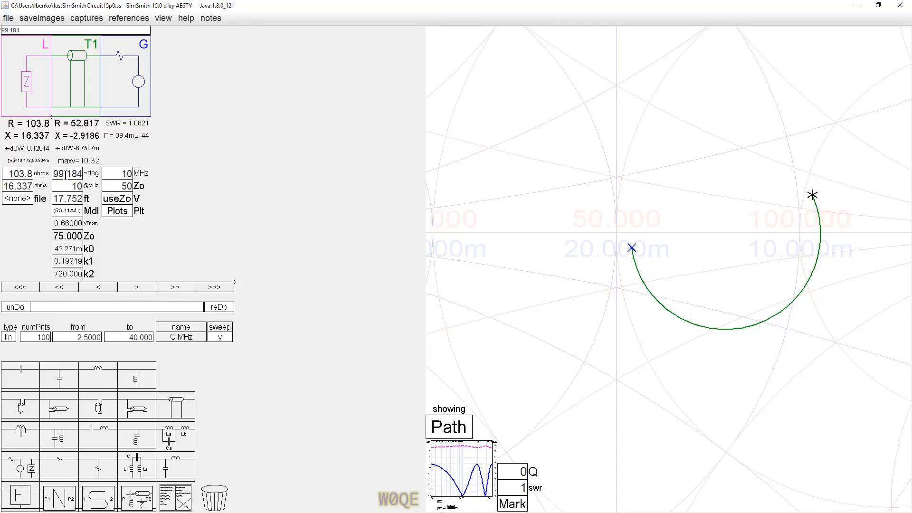
scroll(65, 175, up, 1)
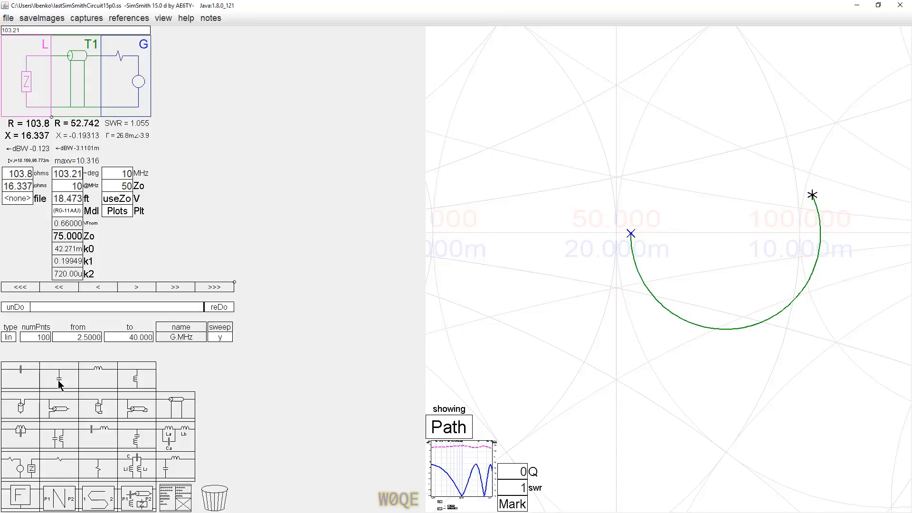
Step: Insert a shunt capacitor between load L and line T1 and reduce its capacitance to about 69.788 pF
drag(59, 380, 76, 77)
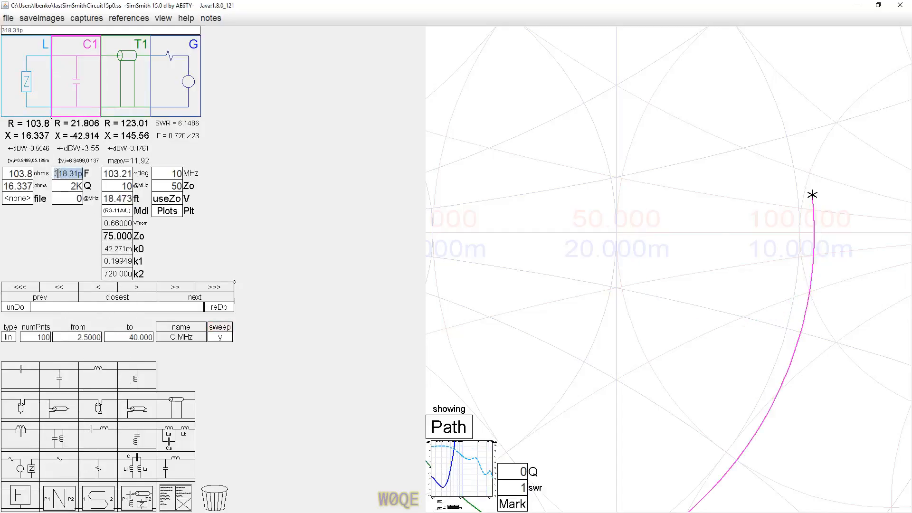
scroll(68, 172, down, 10)
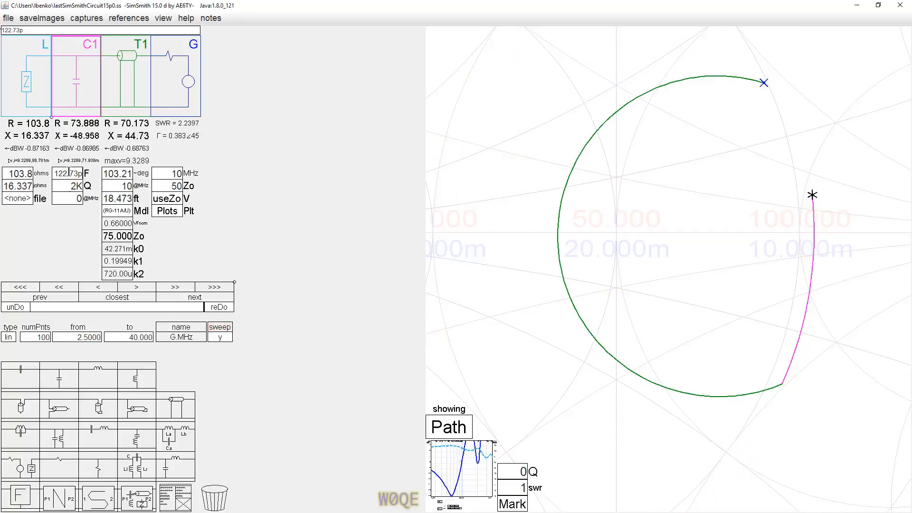
scroll(68, 173, down, 6)
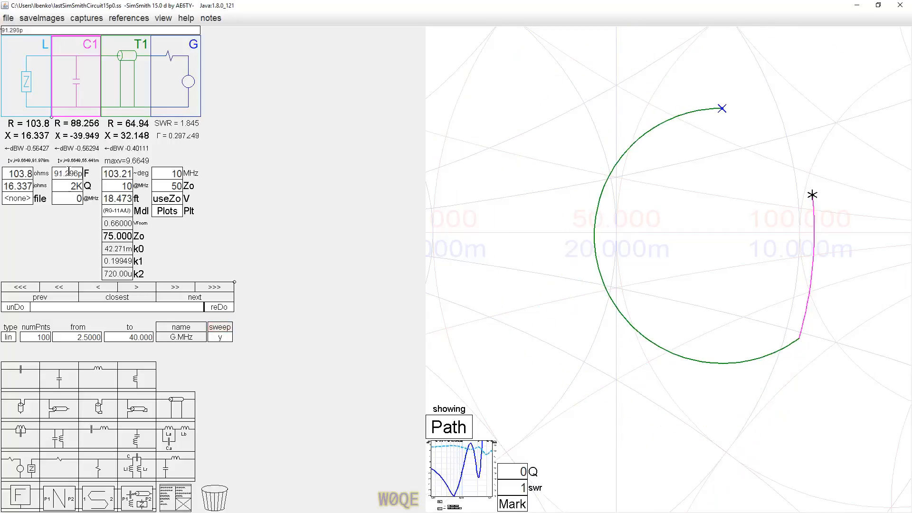
scroll(69, 173, down, 5)
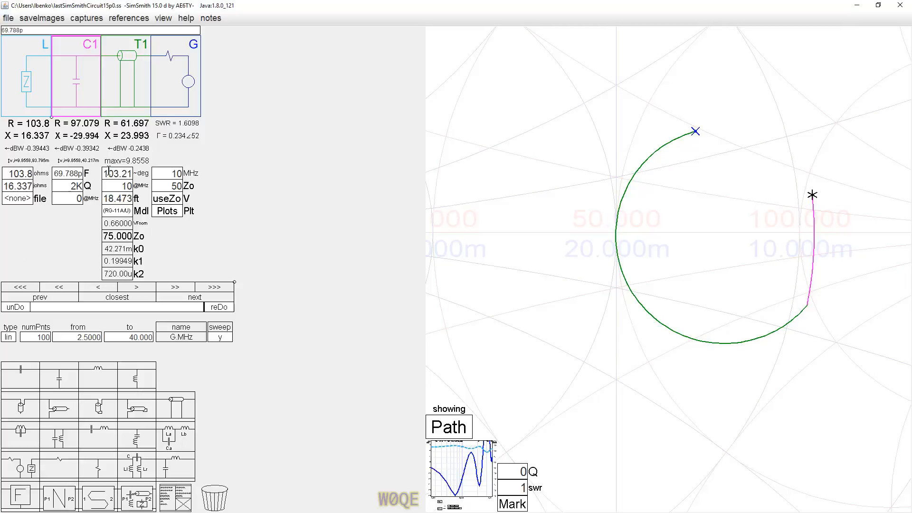
Step: Shorten line T1 to about 68.767 degrees so its arc ends at the 50-ohm point
scroll(107, 172, down, 1)
scroll(106, 172, down, 3)
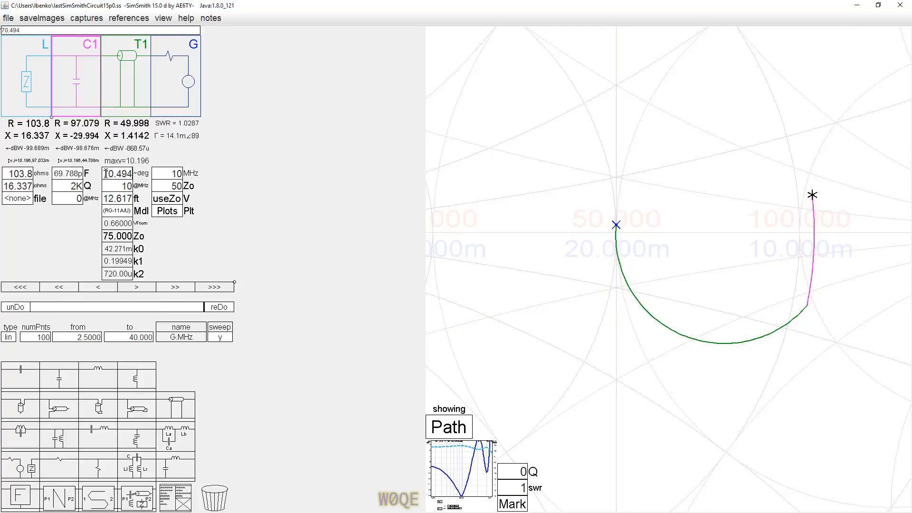
scroll(107, 173, down, 5)
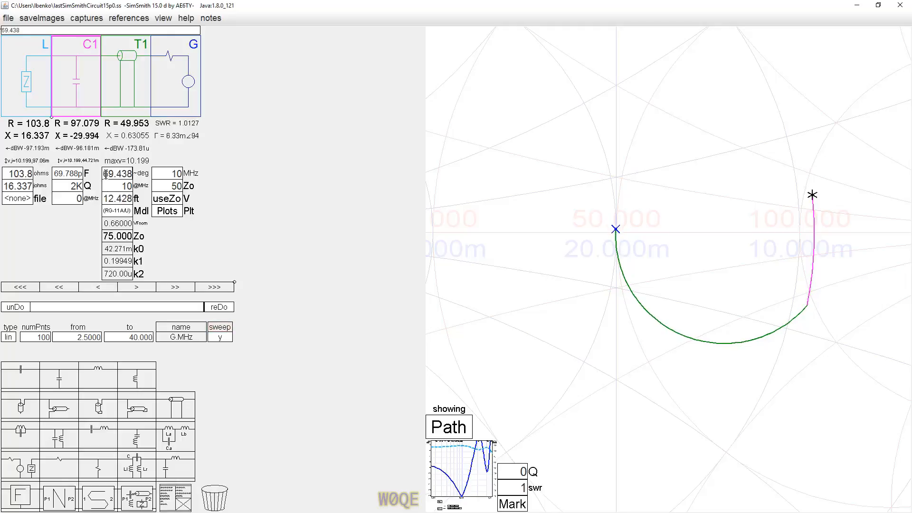
scroll(107, 172, down, 1)
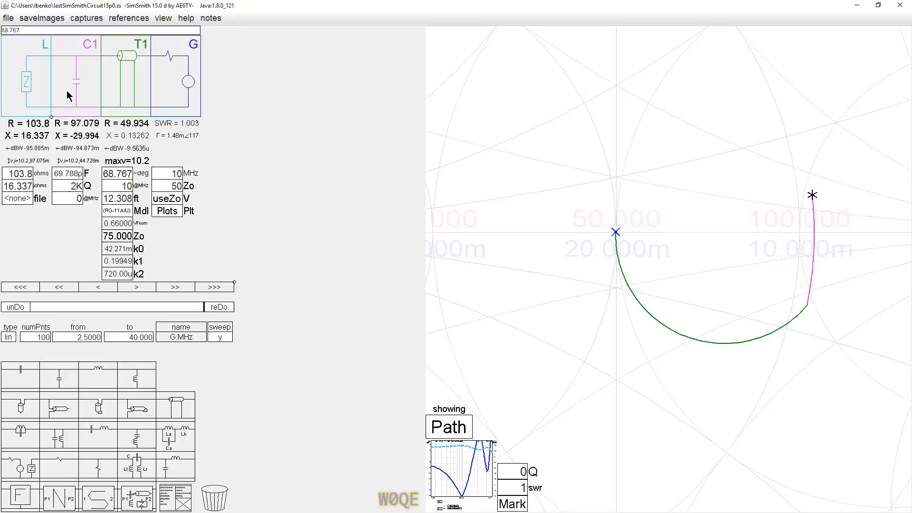
Step: Replace the shunt capacitor with a series inductor between T1 and G, and try T1 lengths up to about 121.82 degrees
drag(67, 95, 234, 487)
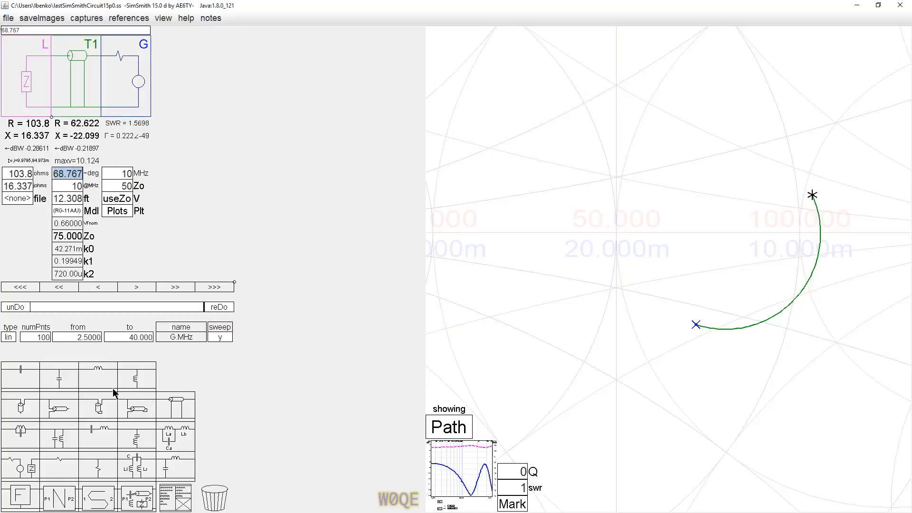
drag(102, 370, 128, 82)
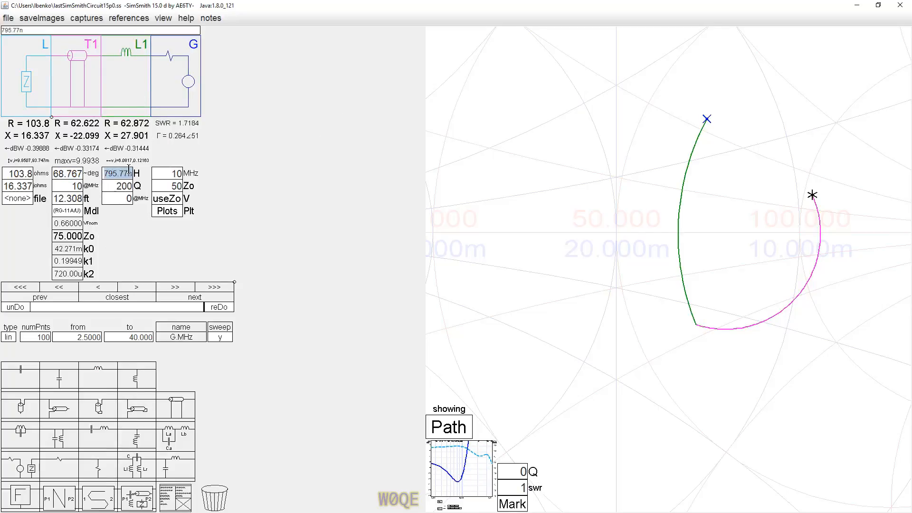
click(73, 177)
scroll(73, 176, up, 2)
scroll(73, 177, up, 1)
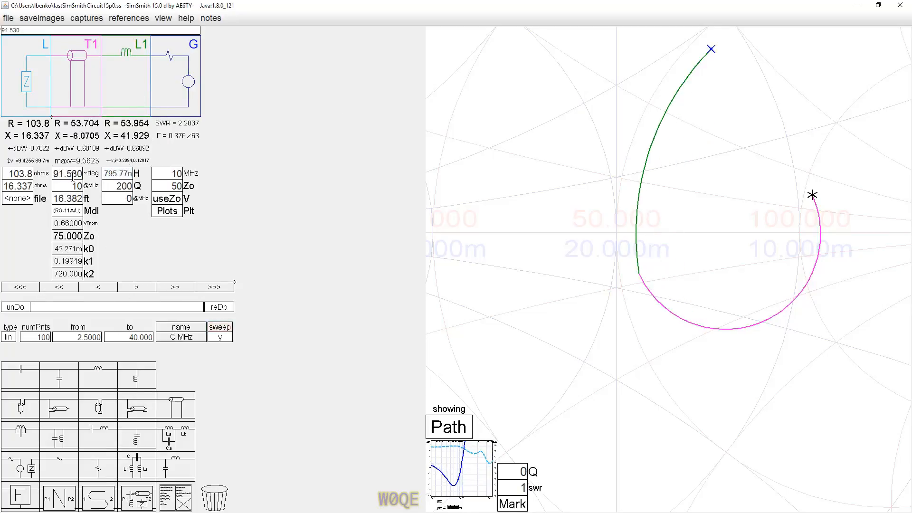
scroll(74, 176, up, 4)
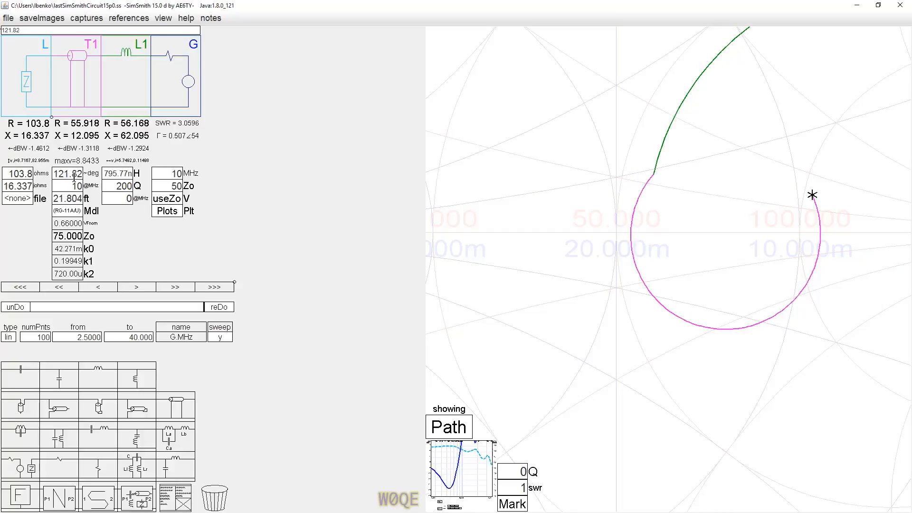
scroll(74, 177, down, 4)
Step: Move the series inductor between load L and line T1 and reduce its inductance to about 97.764 nH
drag(115, 88, 82, 81)
scroll(68, 172, down, 1)
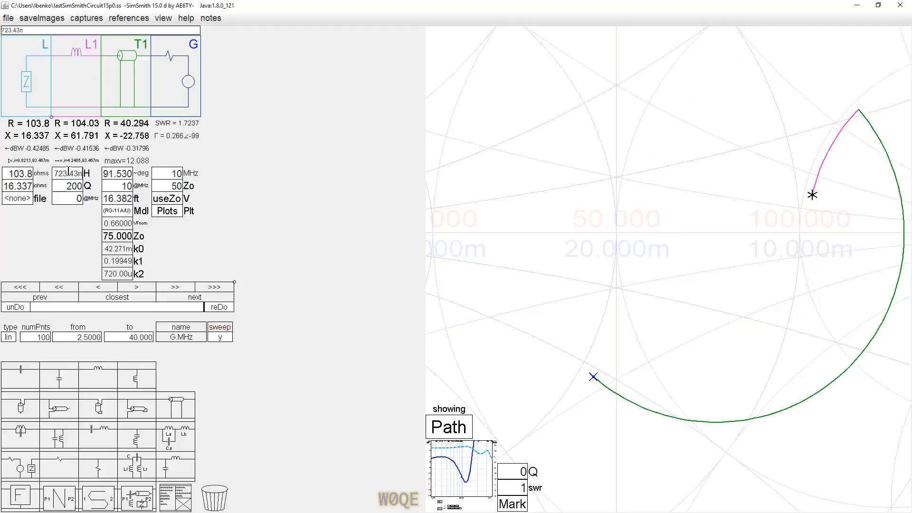
scroll(68, 171, down, 10)
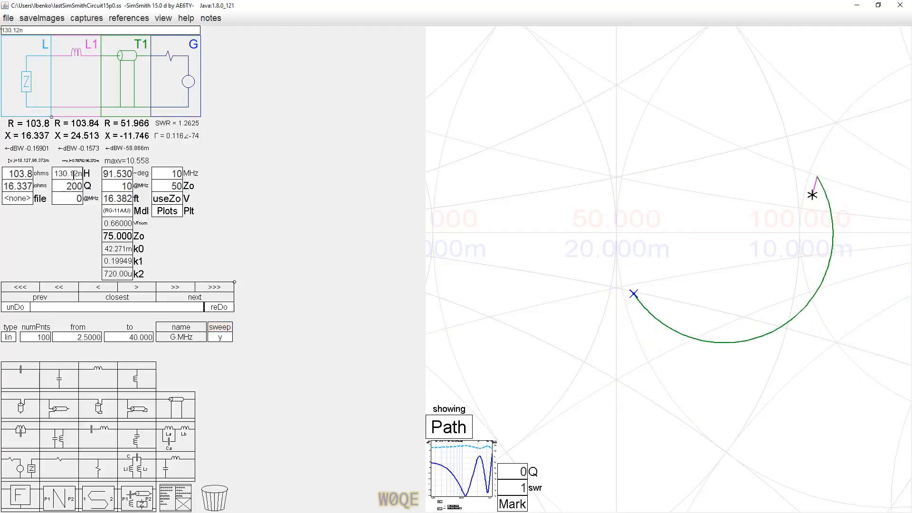
scroll(74, 175, down, 2)
Step: Lengthen line T1 to about 121.82 degrees and adjust the series inductor to about 129.73 nH
scroll(123, 172, up, 3)
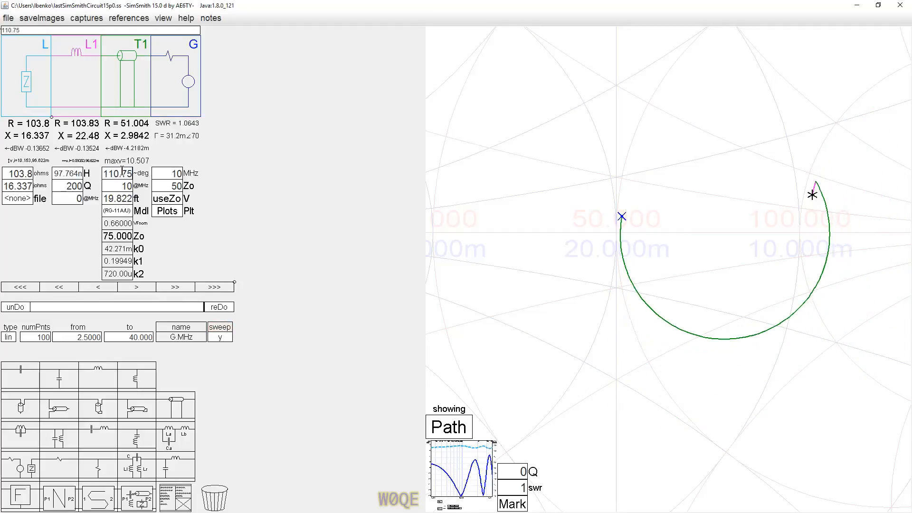
scroll(122, 171, up, 2)
scroll(68, 177, down, 1)
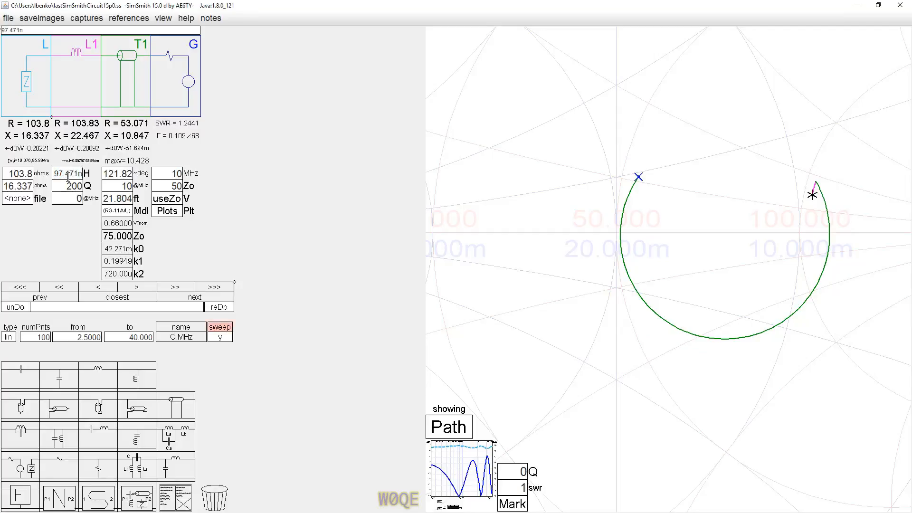
scroll(68, 177, down, 2)
scroll(68, 177, up, 3)
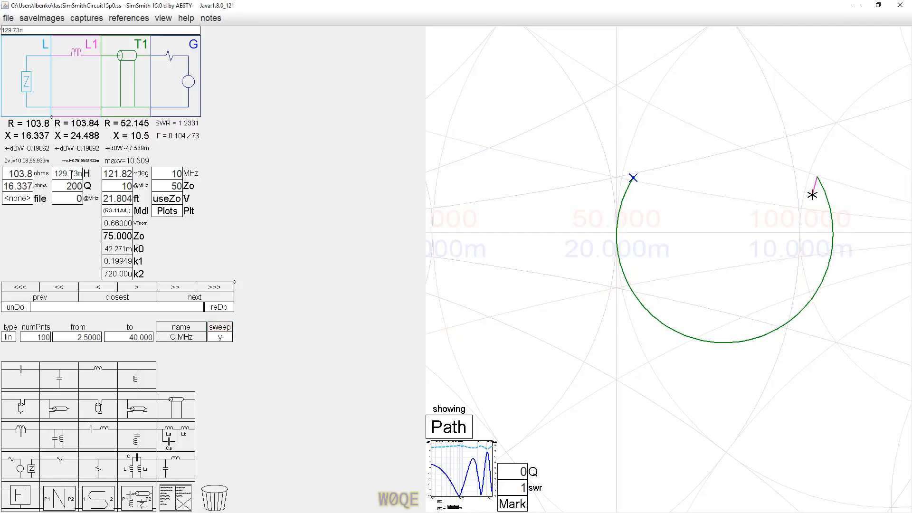
Step: Tune line T1's length to about 107.06 degrees so its arc ends near 50 ohms
scroll(107, 176, down, 3)
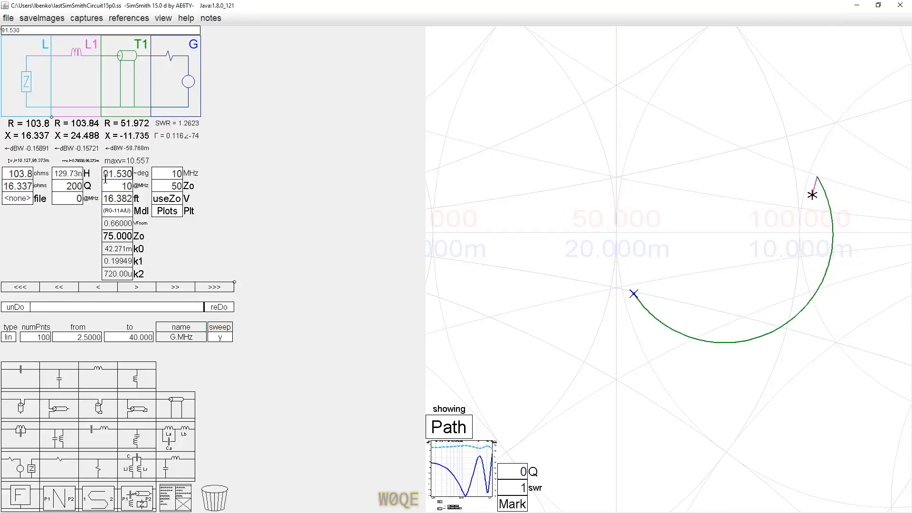
scroll(105, 178, up, 2)
scroll(105, 179, down, 1)
scroll(105, 180, down, 1)
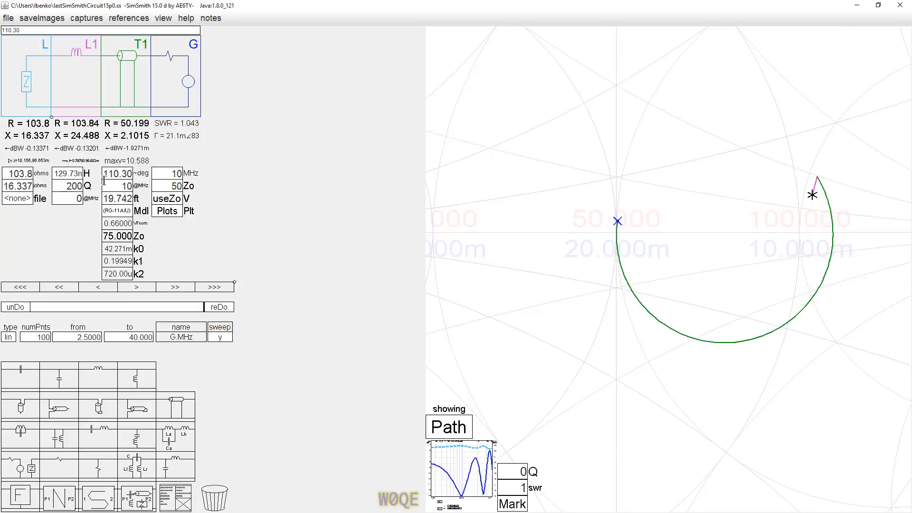
scroll(109, 174, down, 2)
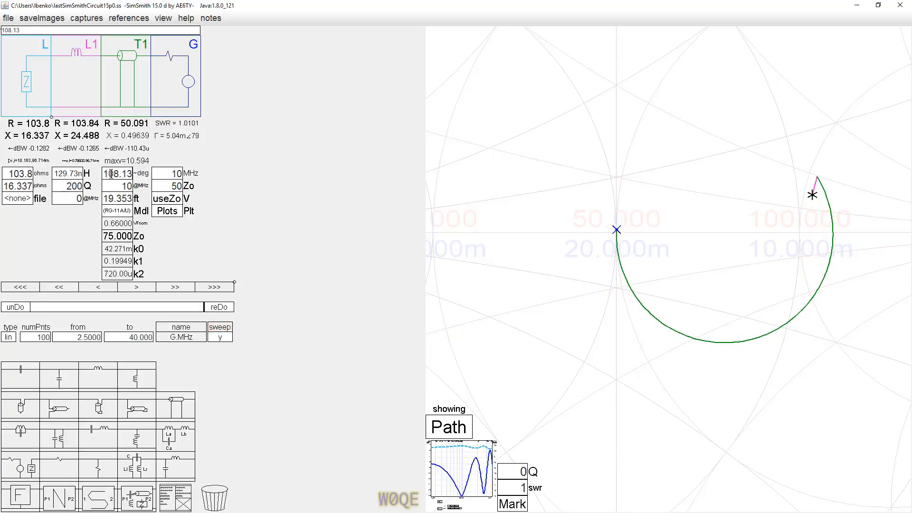
scroll(110, 174, down, 1)
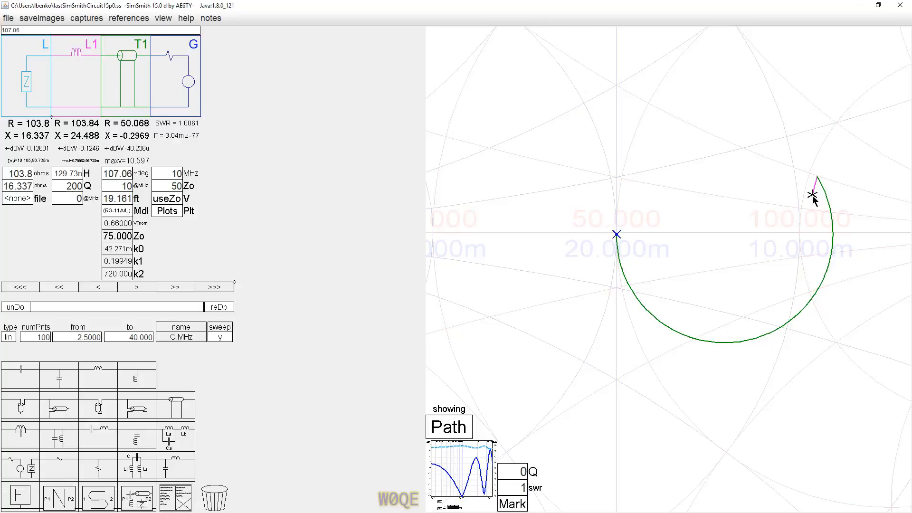
Step: Move the load point below the real axis to about 85.065 - j13.702 ohms and change element L1 to a shunt inductor
drag(812, 195, 763, 276)
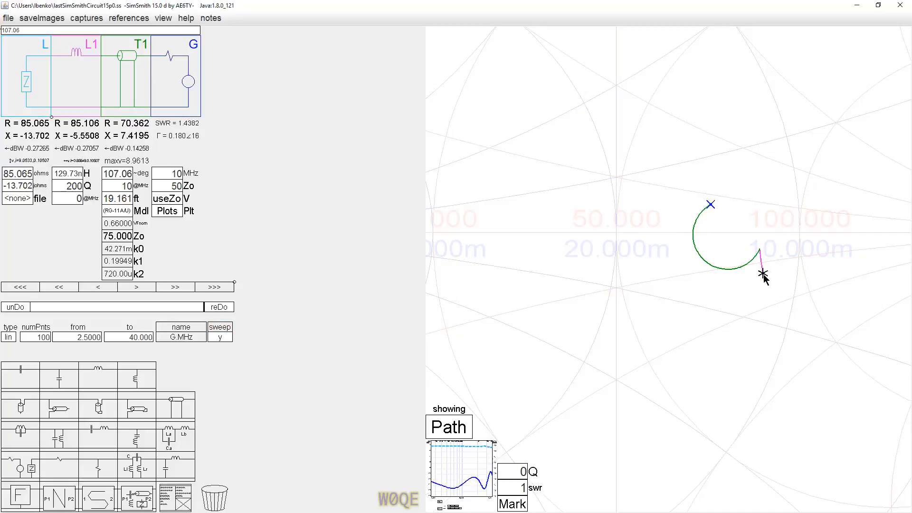
click(763, 274)
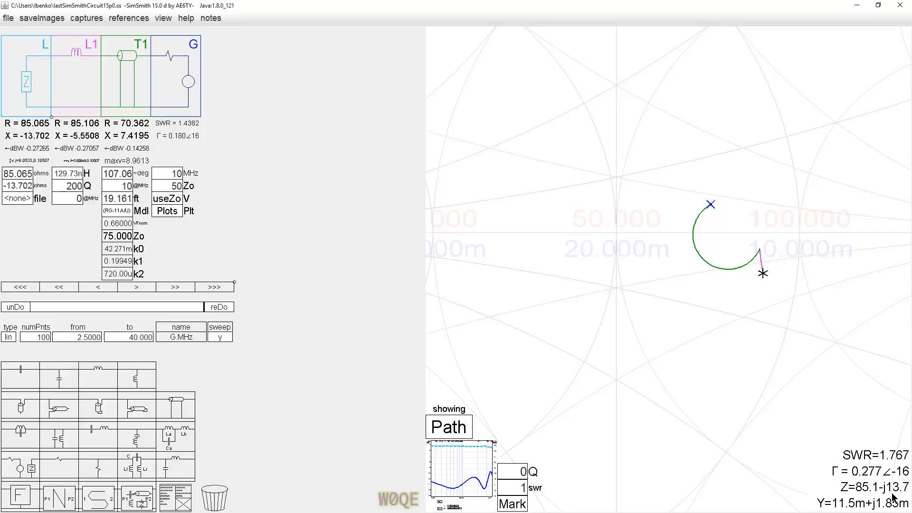
right_click(74, 81)
click(86, 87)
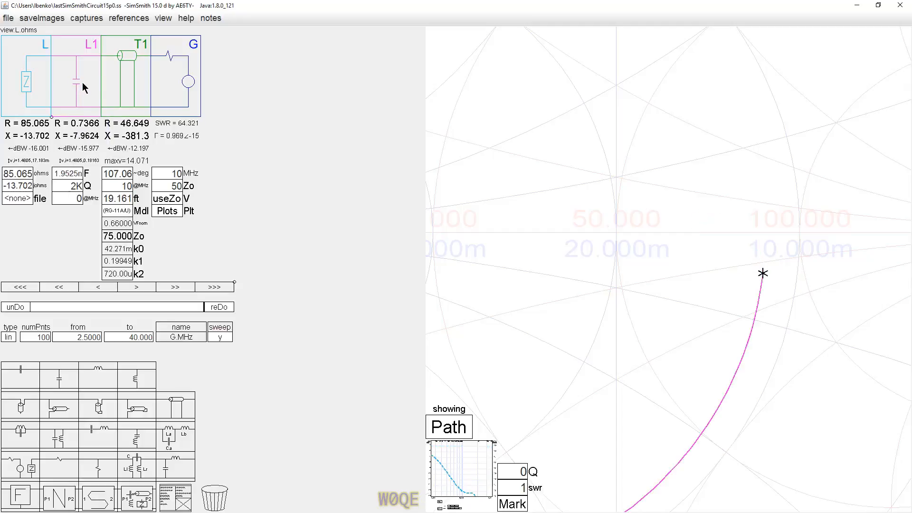
right_click(81, 82)
click(90, 87)
right_click(89, 87)
click(91, 92)
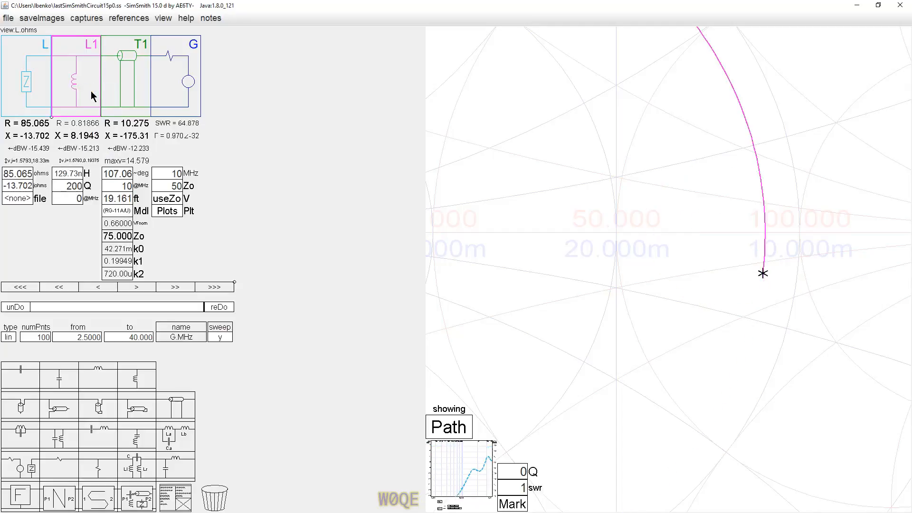
Step: Raise the shunt inductor L1's inductance to about 2.4902 µH
scroll(547, 119, down, 4)
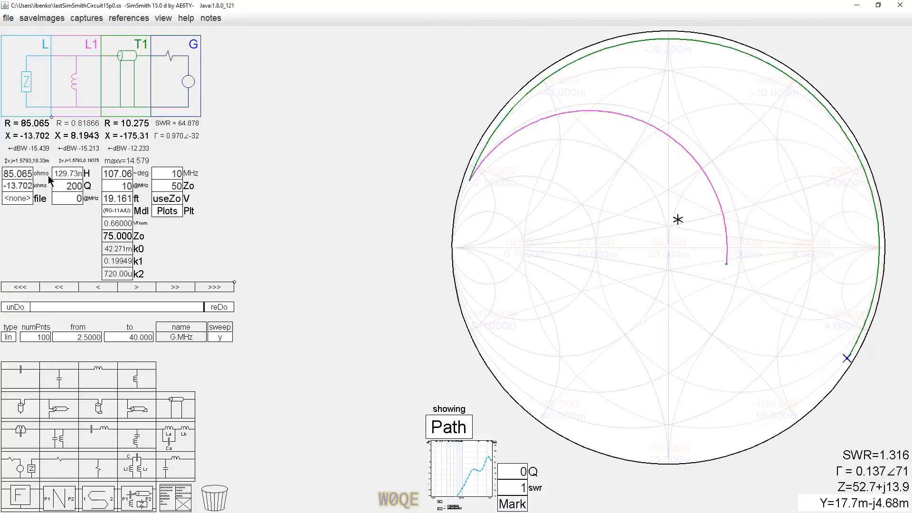
click(63, 173)
scroll(62, 173, up, 20)
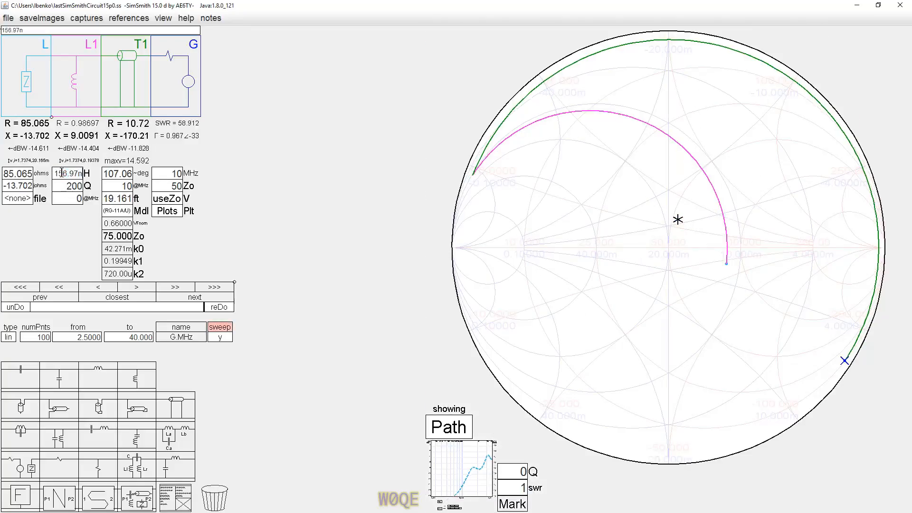
scroll(62, 173, up, 15)
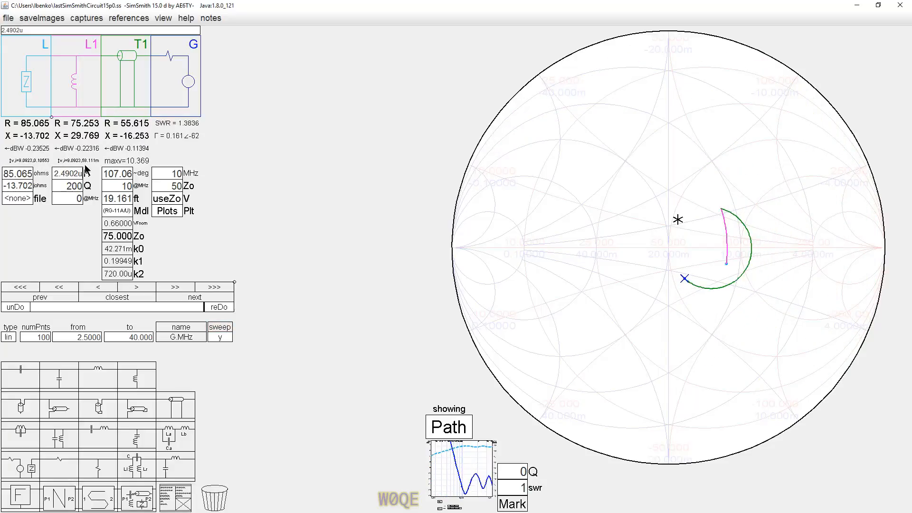
Step: Lengthen line T1 to about 142.50 degrees and lower shunt inductor L1 to about 2.3693 µH
click(114, 176)
scroll(114, 176, up, 8)
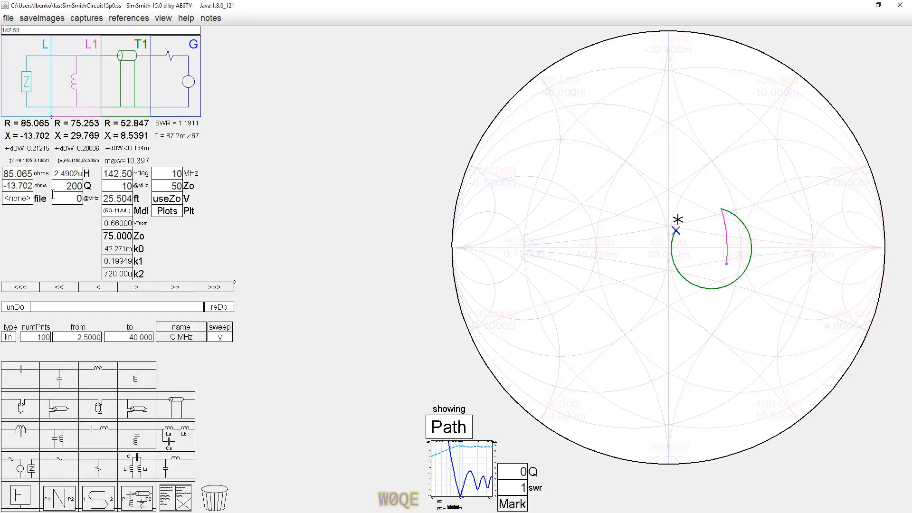
click(60, 173)
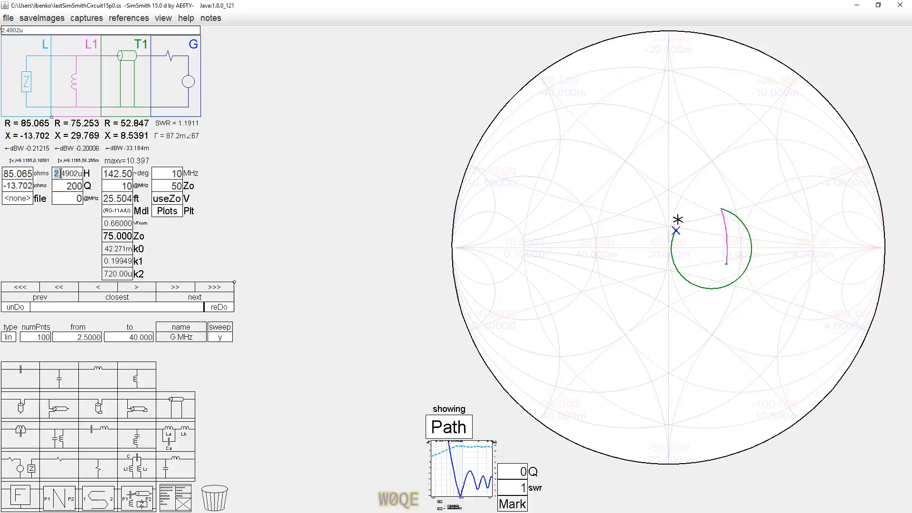
scroll(60, 174, down, 3)
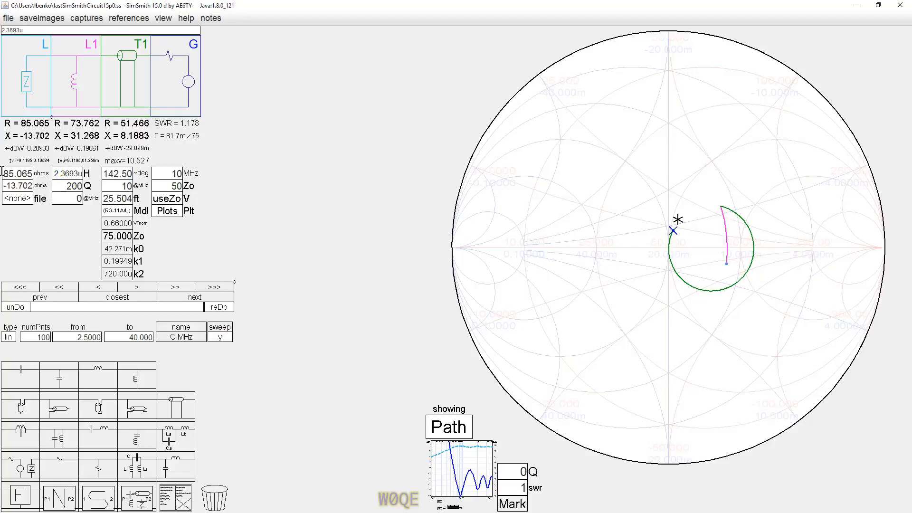
Step: Fine-tune line T1's length to about 131.36 degrees so its arc ends at the 50-ohm chart centre
scroll(678, 251, up, 3)
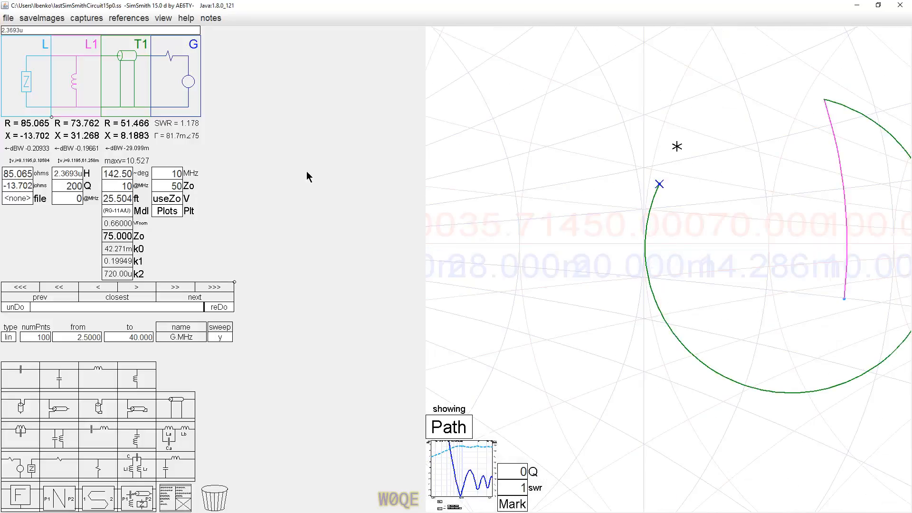
drag(112, 175, 121, 181)
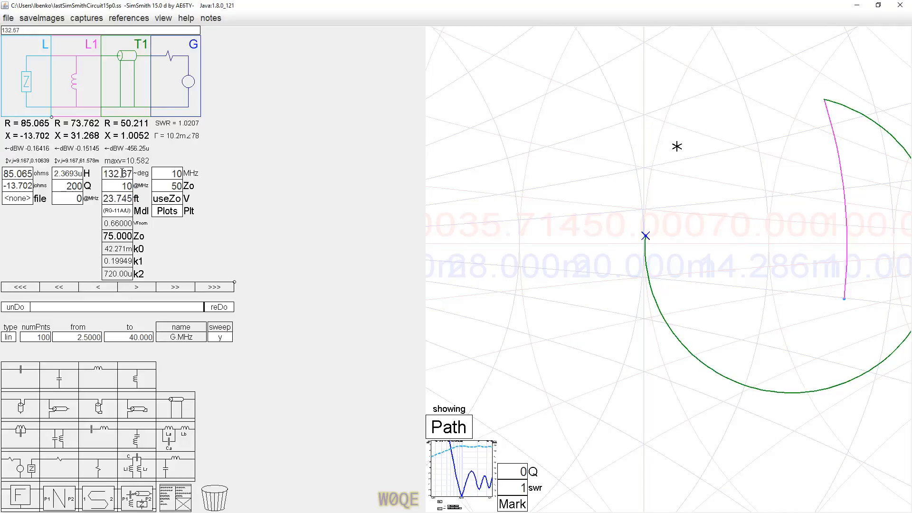
scroll(122, 173, down, 1)
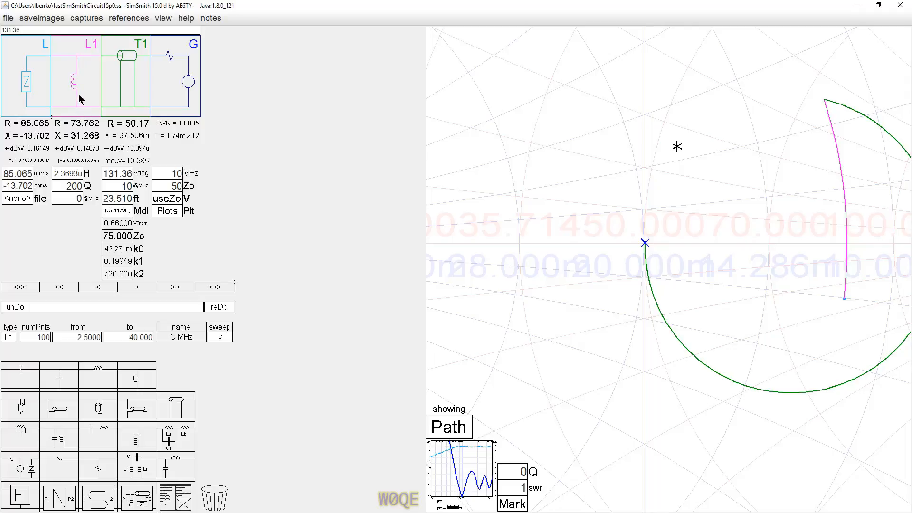
Step: Delete shunt inductor L1 and insert a series capacitor between line T1 and the generator
key(Delete)
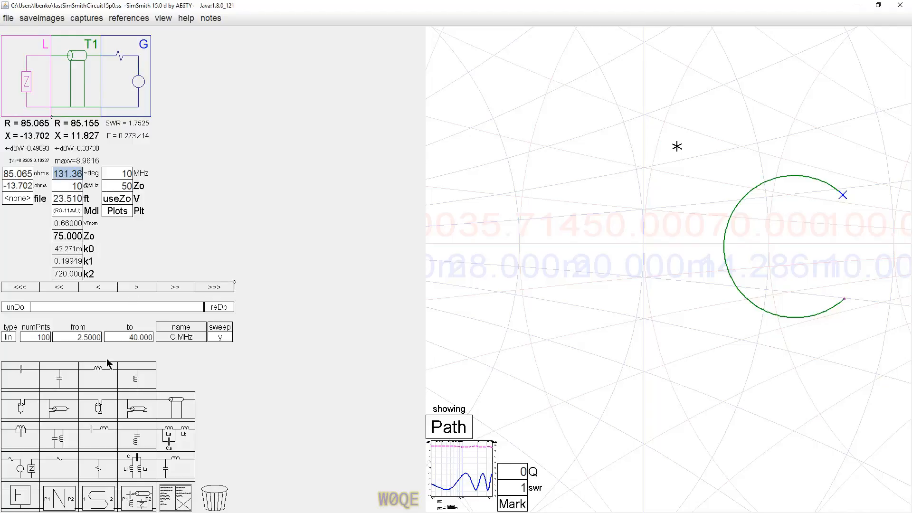
drag(31, 382, 131, 67)
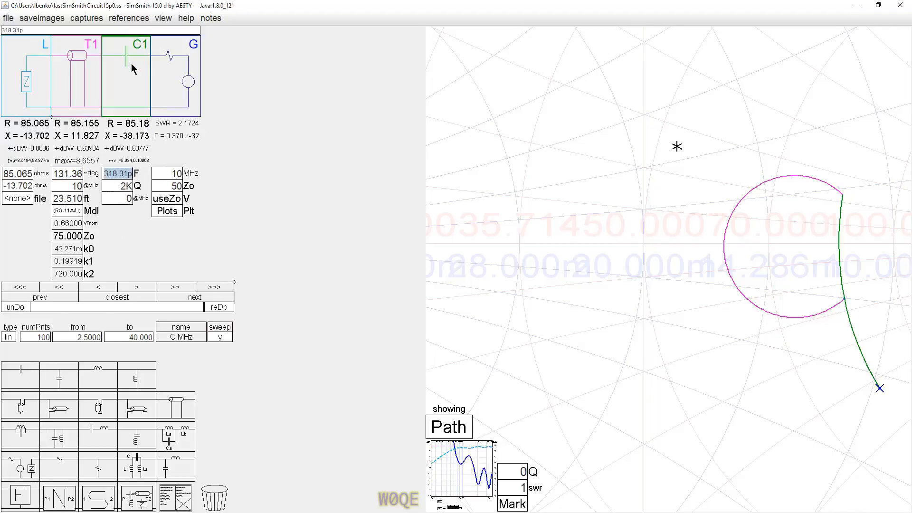
Step: Shorten line T1 to about 41.856 degrees
click(72, 175)
scroll(71, 175, down, 8)
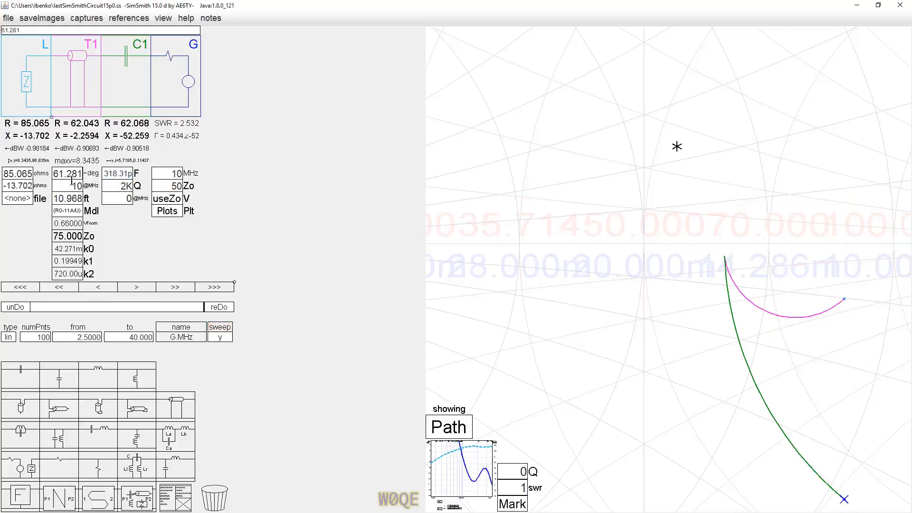
scroll(72, 180, down, 3)
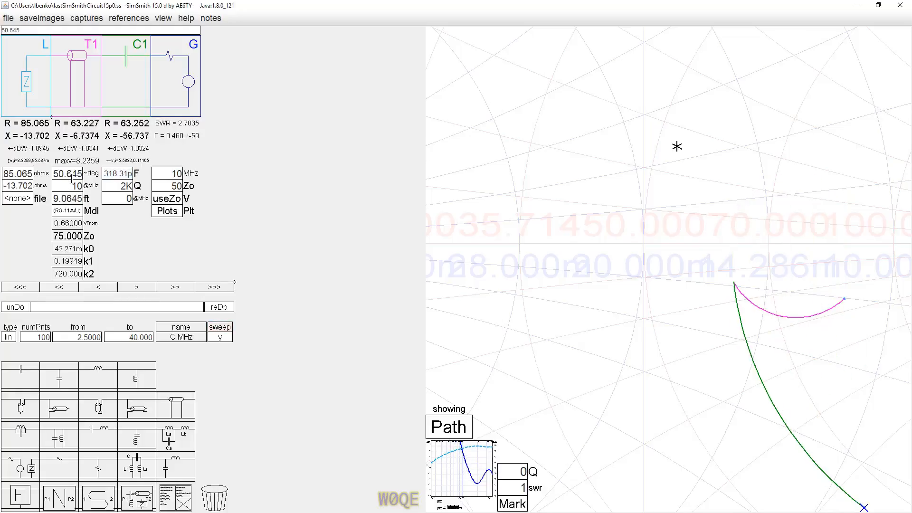
Step: Cycle element C1 through its component types until it is a shunt capacitor
right_click(130, 91)
click(134, 97)
right_click(132, 93)
click(138, 98)
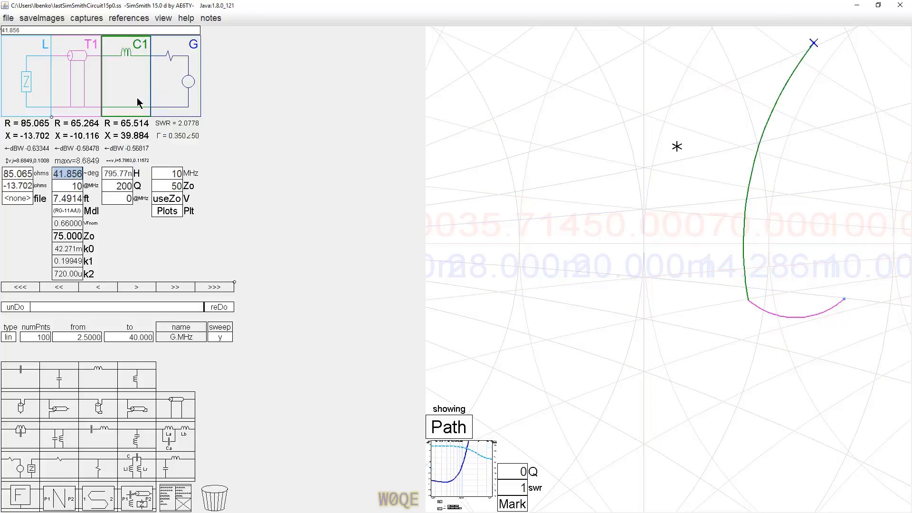
right_click(133, 94)
click(139, 99)
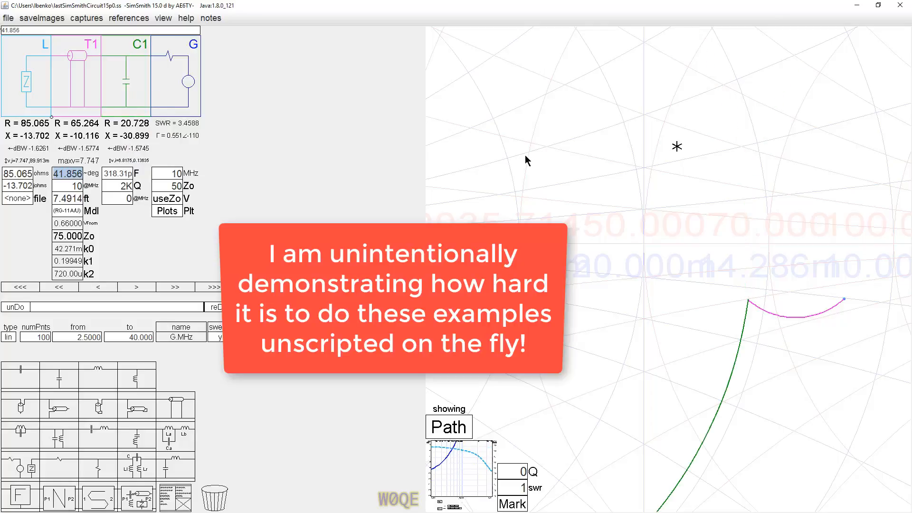
Step: Try different lengths for line T1, ending at about 28.589 degrees
drag(70, 172, 80, 169)
scroll(80, 171, down, 15)
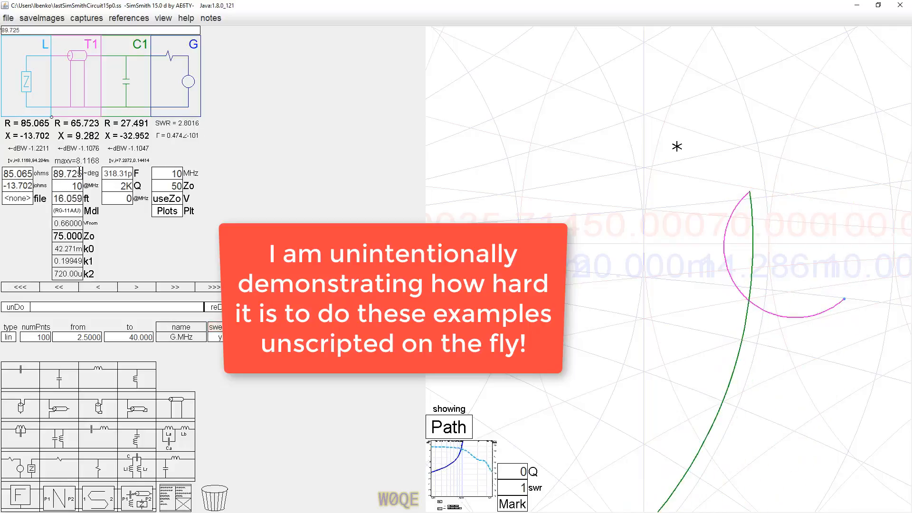
scroll(79, 171, down, 1)
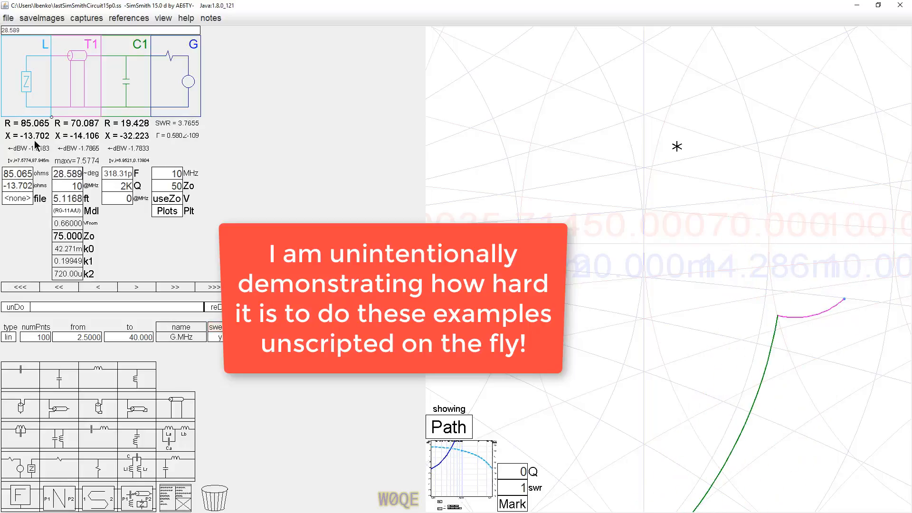
Step: Move shunt capacitor C1 between the load and line T1 and reduce it to about 56.363 pF
drag(132, 85, 80, 83)
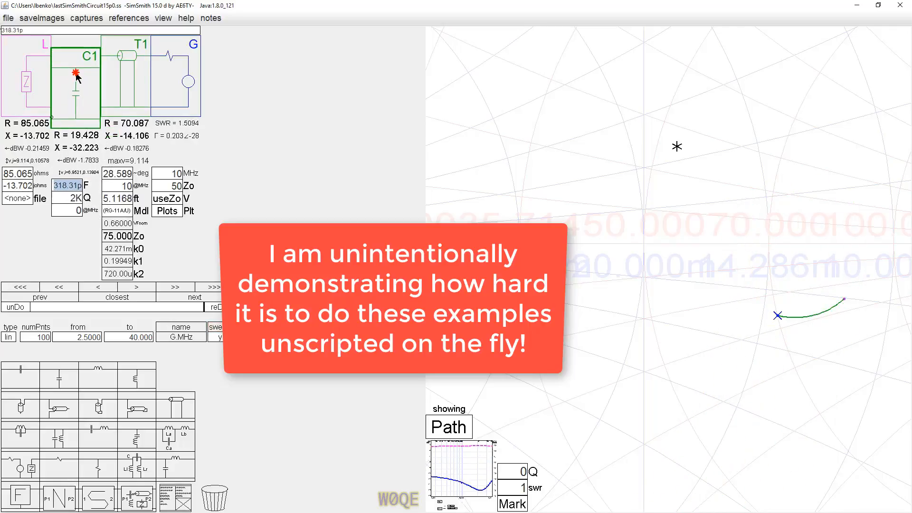
scroll(718, 256, down, 3)
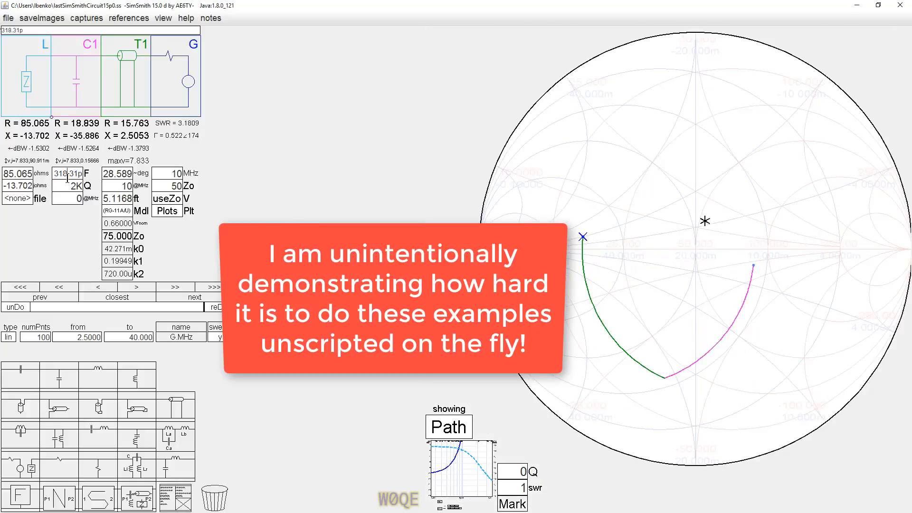
scroll(66, 174, down, 1)
scroll(76, 173, down, 13)
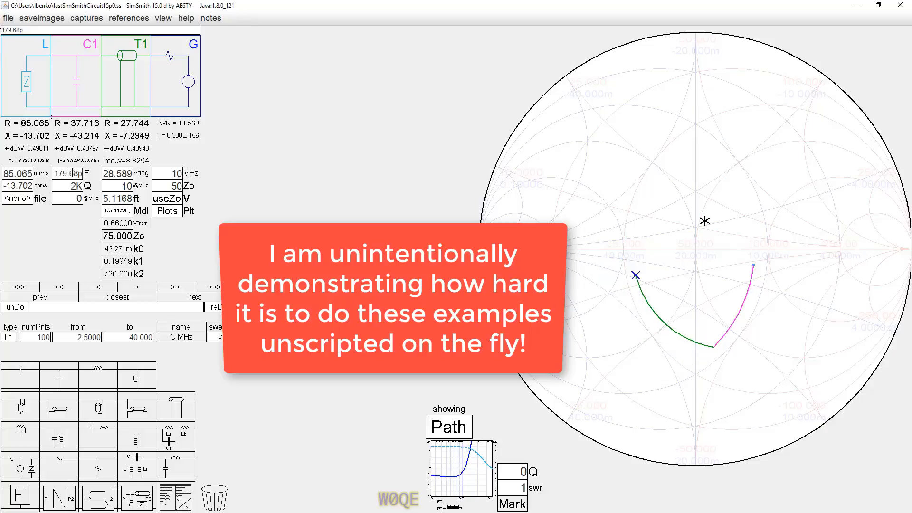
scroll(79, 171, down, 5)
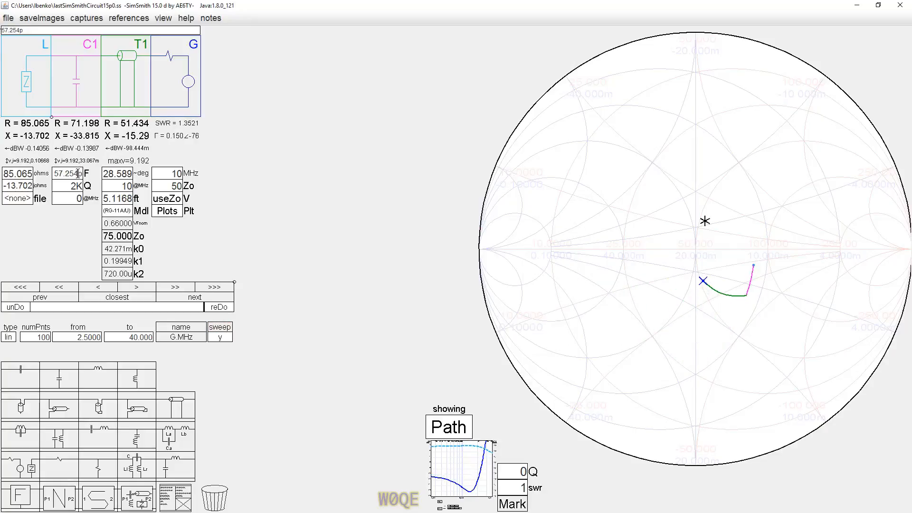
scroll(78, 173, down, 1)
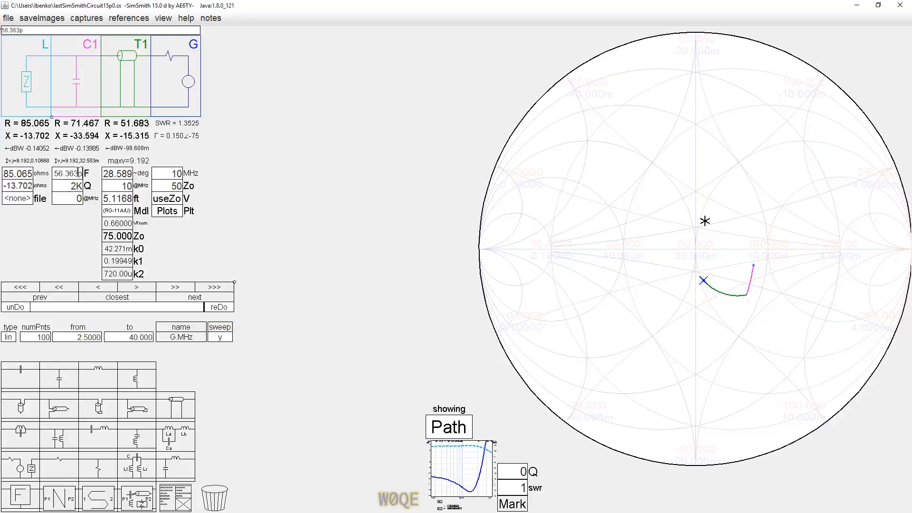
Step: Lengthen line T1 to about 67.415 degrees and reduce shunt capacitor C1 to about 51.239 pF
click(117, 173)
scroll(116, 173, up, 9)
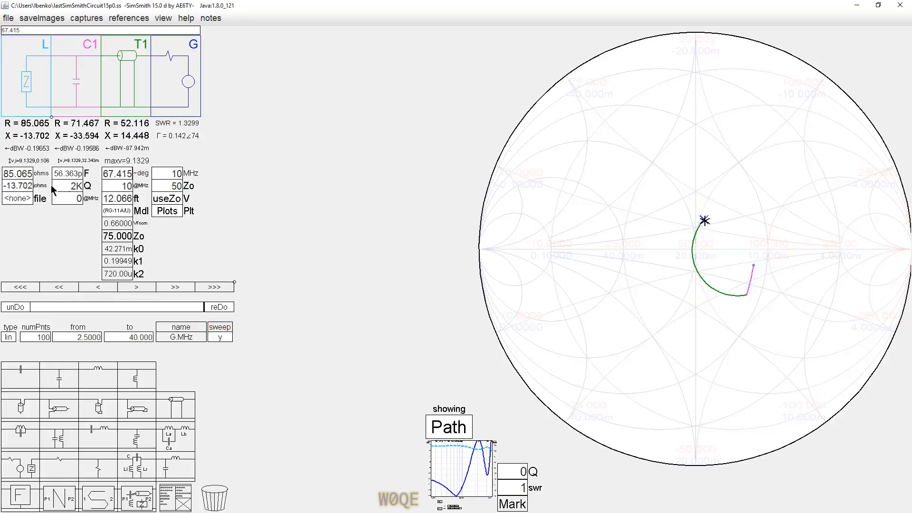
click(62, 174)
scroll(65, 174, down, 5)
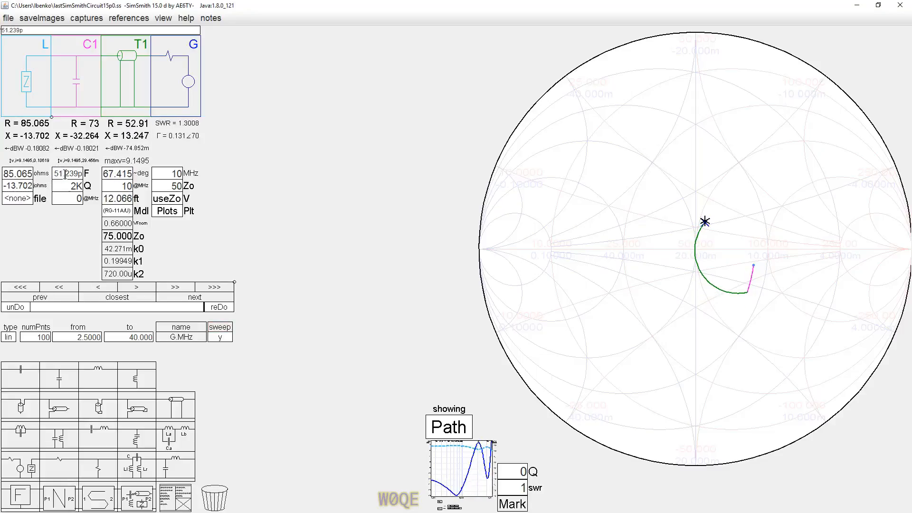
Step: Shorten line T1 to about 50.650 degrees so its arc ends at the 50-ohm chart centre
click(107, 173)
scroll(110, 176, down, 3)
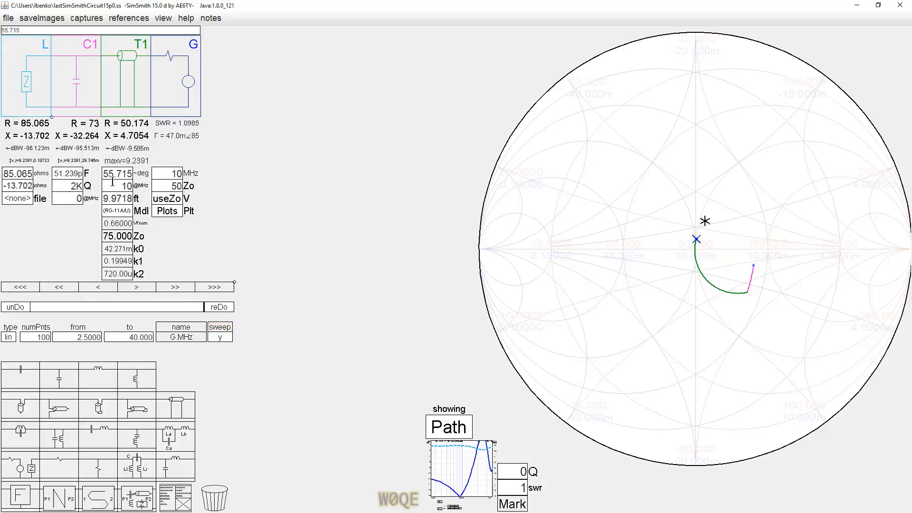
scroll(124, 172, down, 1)
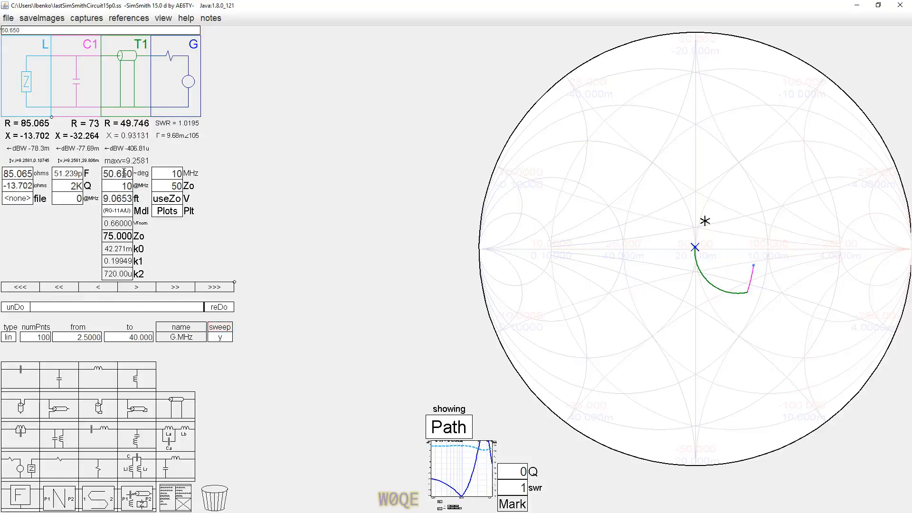
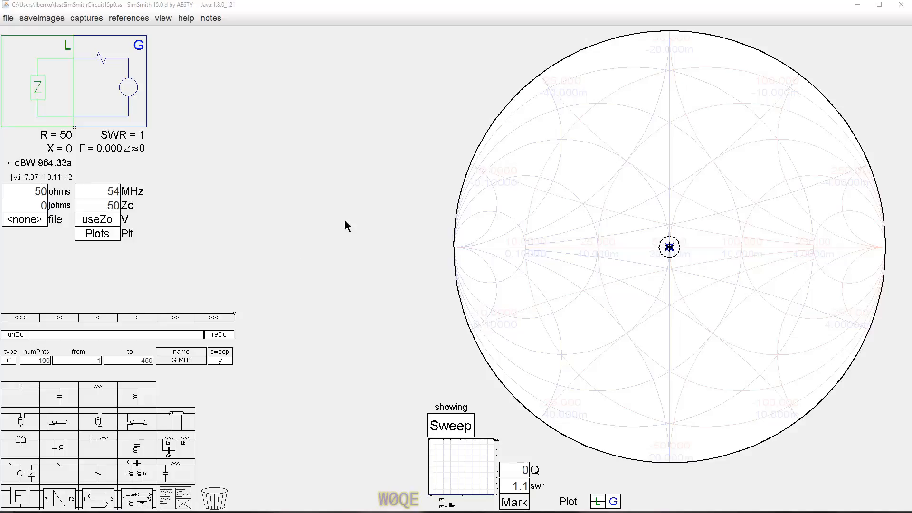
Step: In the browser, open the UHF Connector Compensation technical topic on w0qe.com, examine its connector photo and impedance formula, and return to SimSmith
drag(911, 47, 385, 22)
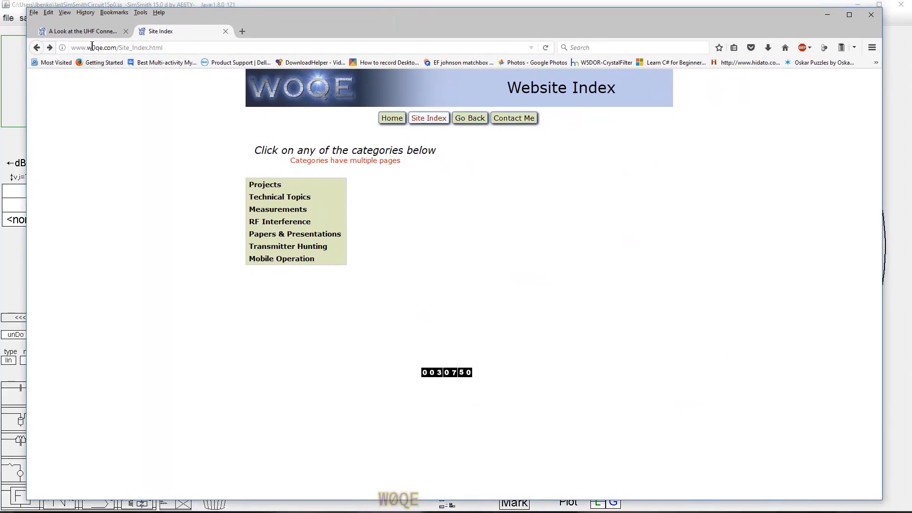
mouse_move(284, 196)
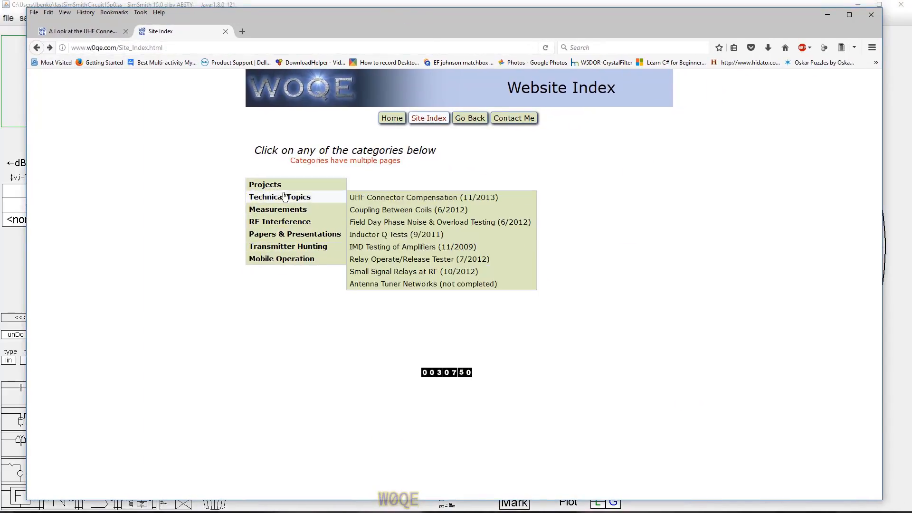
click(357, 198)
scroll(500, 327, down, 5)
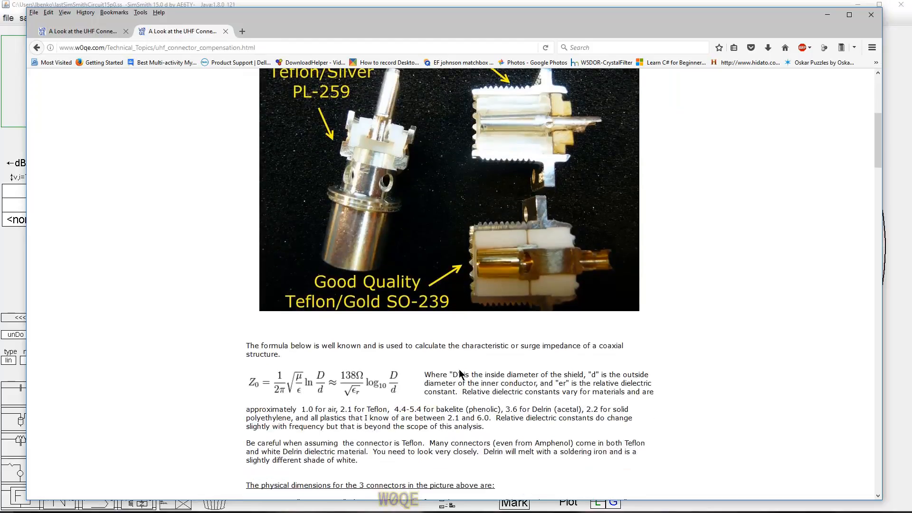
scroll(446, 377, up, 4)
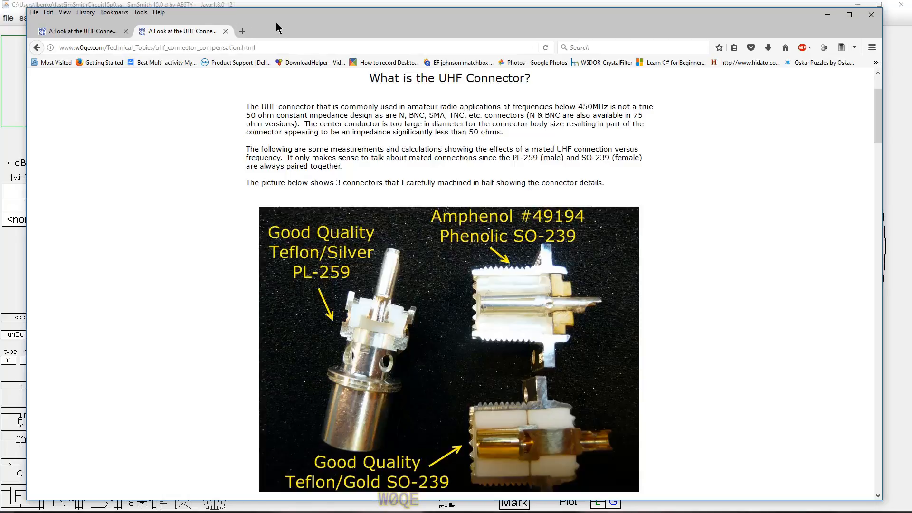
drag(276, 23, 911, 88)
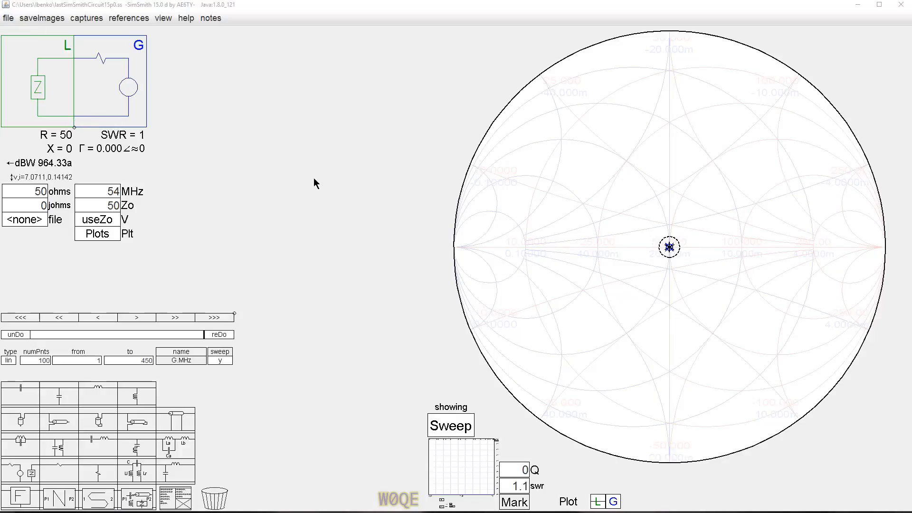
Step: Insert the saved component n_Teflon_PL-259_+_Teflon_SO-239.ssce between load and generator, and inspect its N-block definition without changing it
click(188, 496)
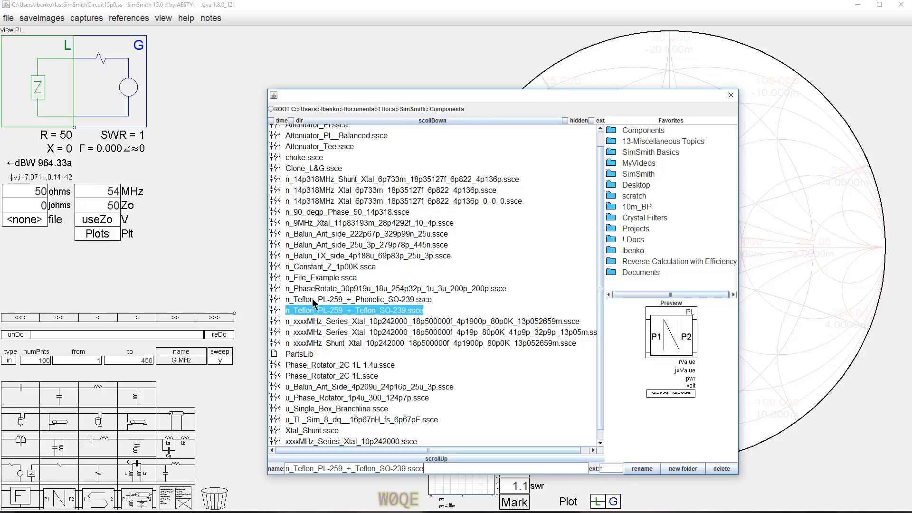
double_click(367, 314)
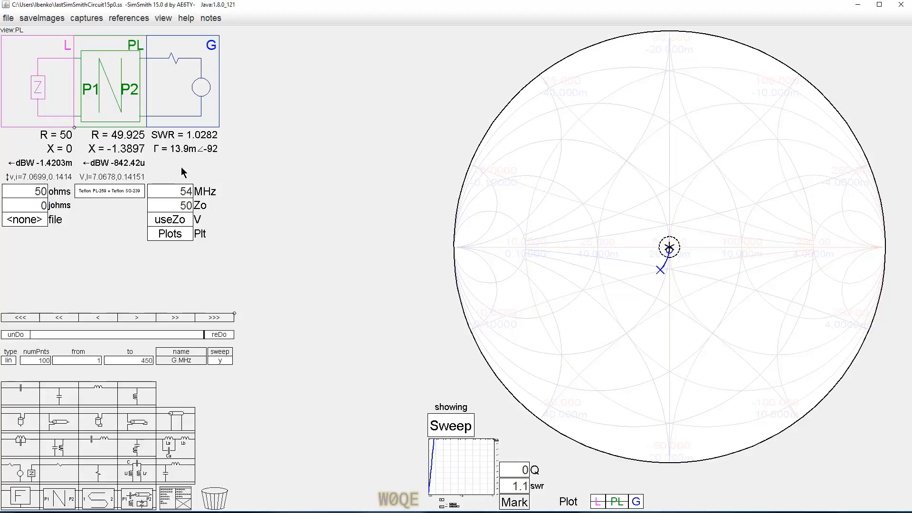
click(107, 190)
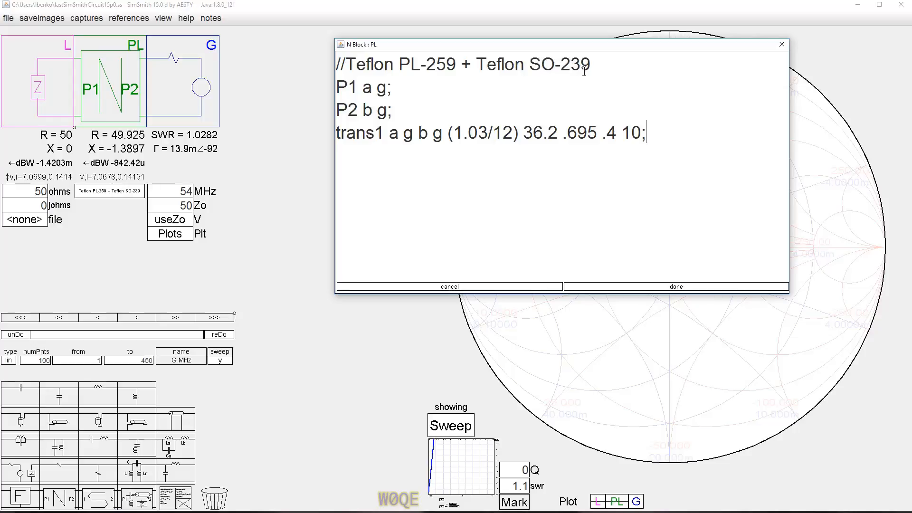
click(781, 44)
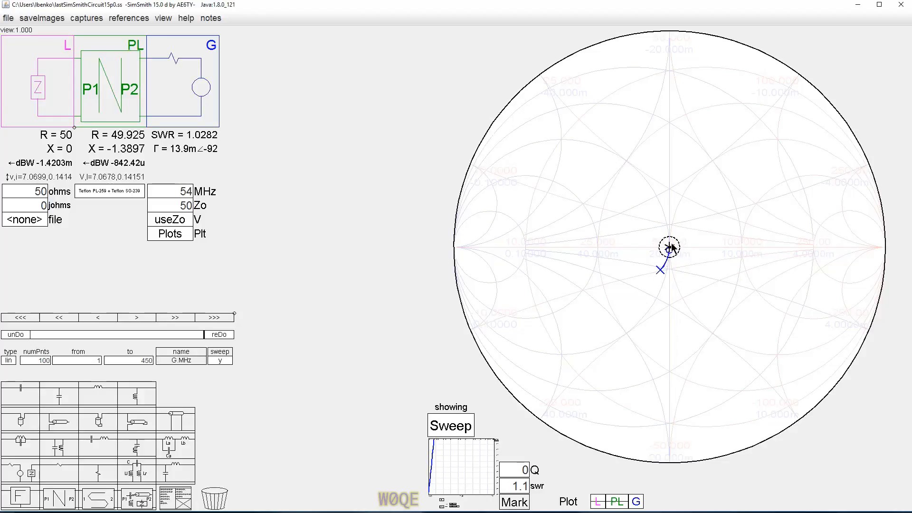
Step: Show the SWR sweep as the large plot and widen its SWR axis to 0.1 divisions
click(463, 472)
scroll(895, 257, down, 10)
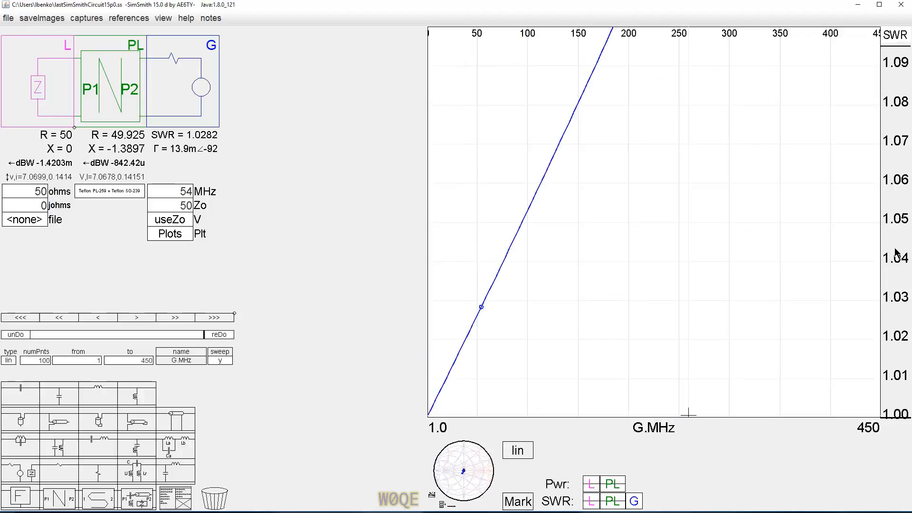
scroll(896, 256, down, 5)
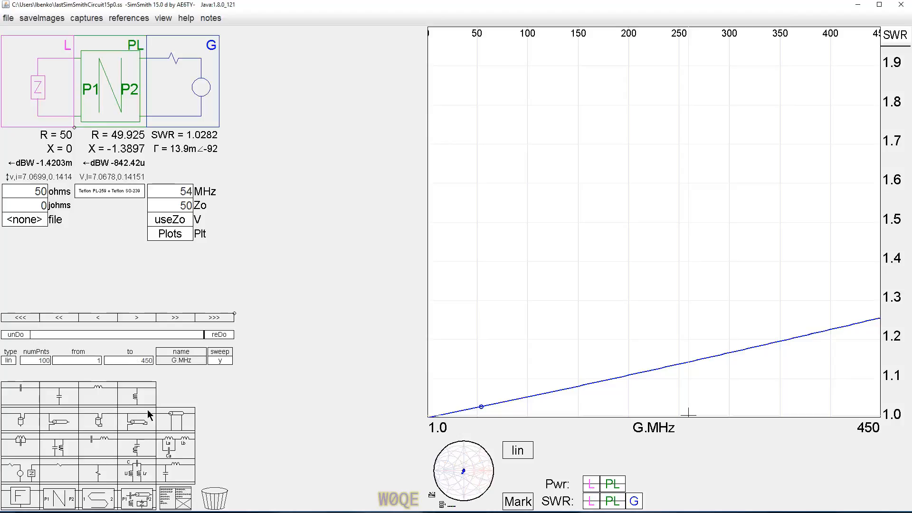
Step: Add a series inductor between the load and the PL block and reduce it to about 3.5817 nH to flatten the SWR curve
drag(99, 401, 112, 75)
click(111, 191)
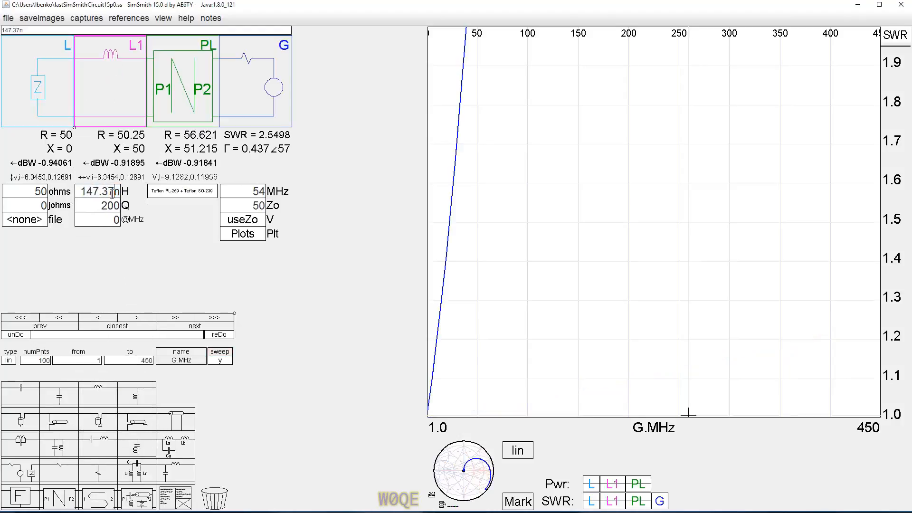
scroll(111, 191, down, 2)
scroll(112, 192, down, 10)
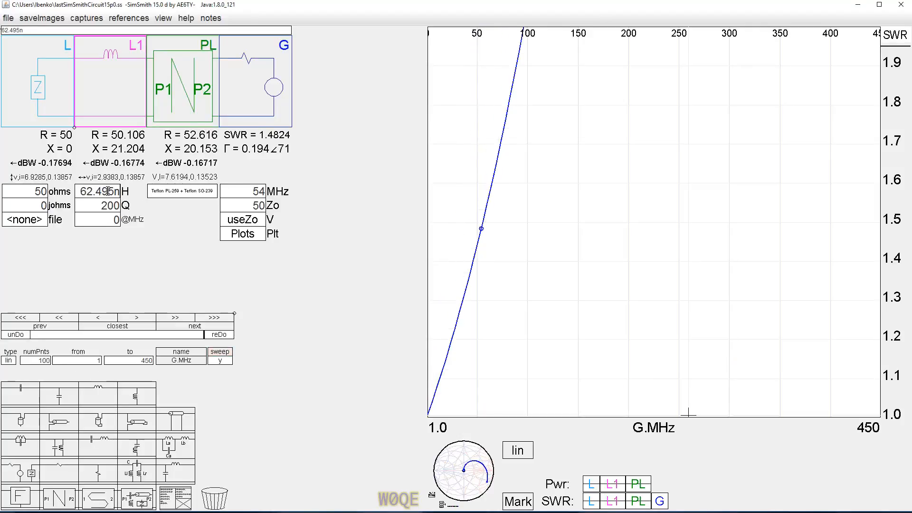
scroll(104, 190, down, 10)
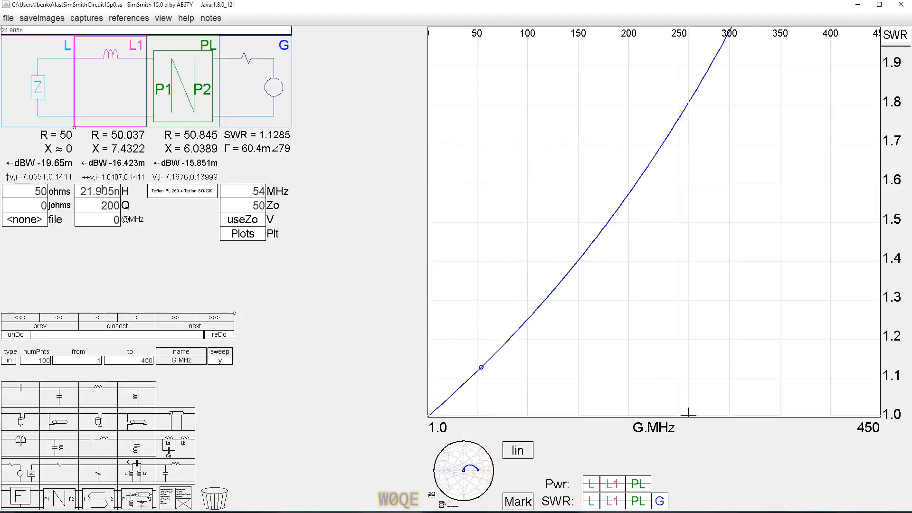
scroll(98, 190, down, 5)
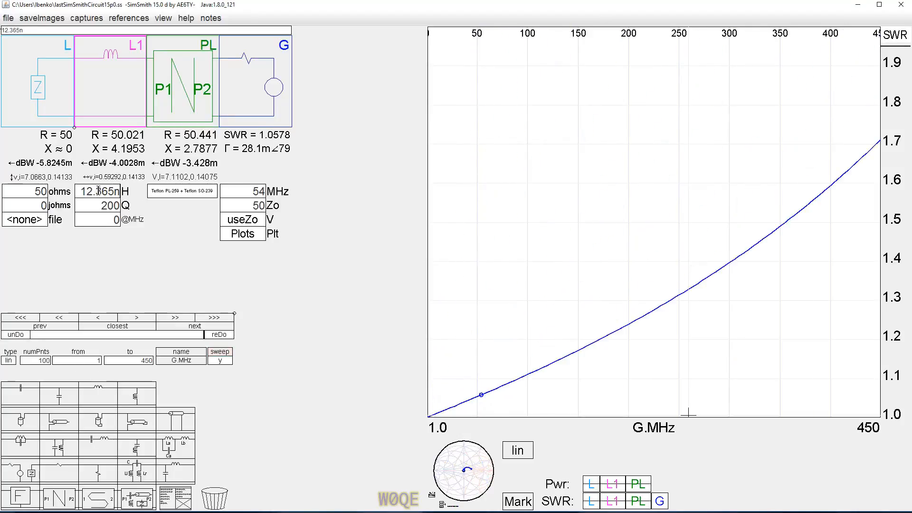
scroll(98, 191, down, 4)
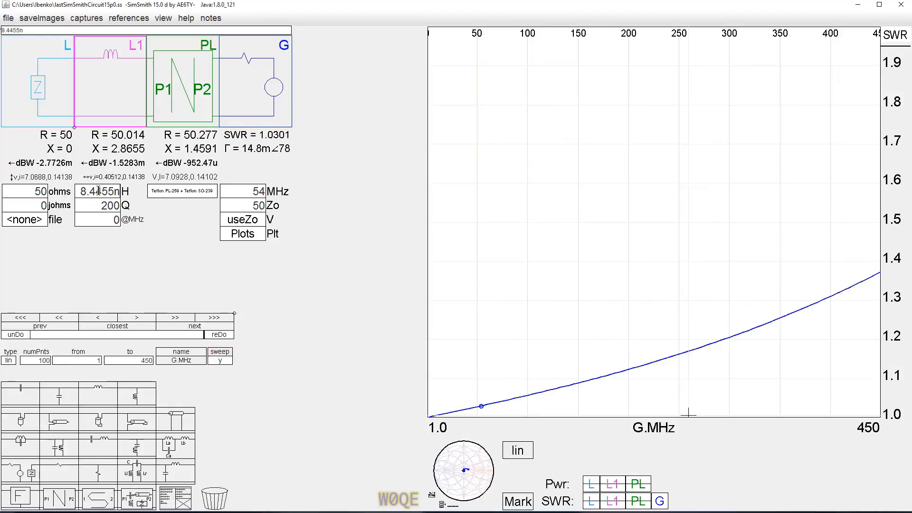
scroll(98, 190, down, 1)
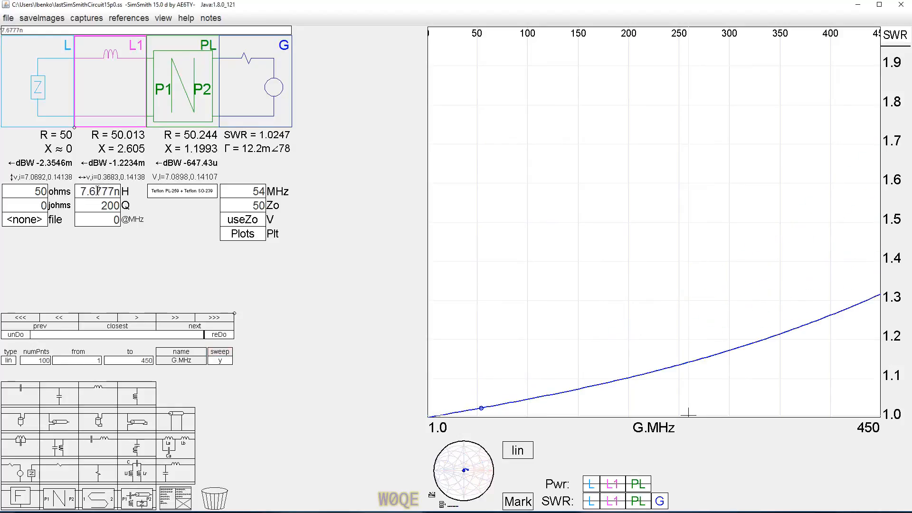
scroll(98, 190, down, 3)
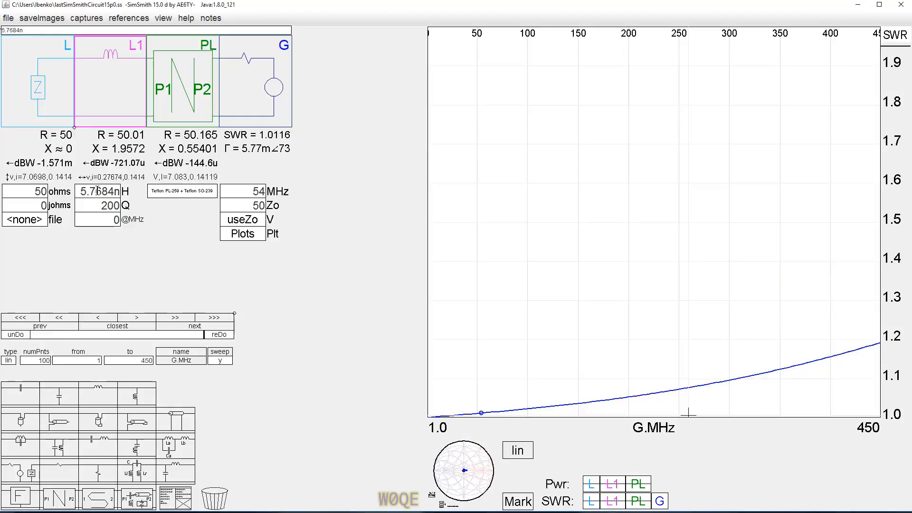
scroll(98, 190, down, 4)
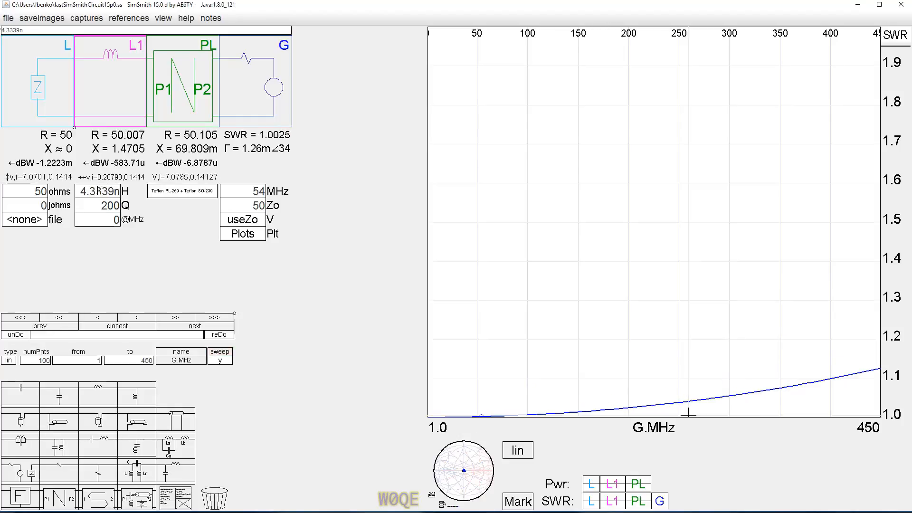
scroll(98, 190, down, 2)
scroll(97, 191, up, 2)
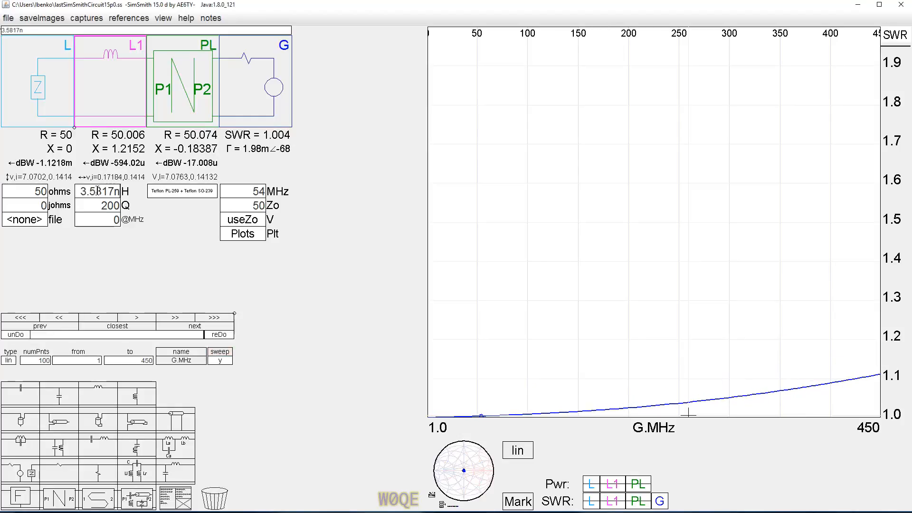
scroll(98, 191, down, 2)
scroll(97, 190, up, 1)
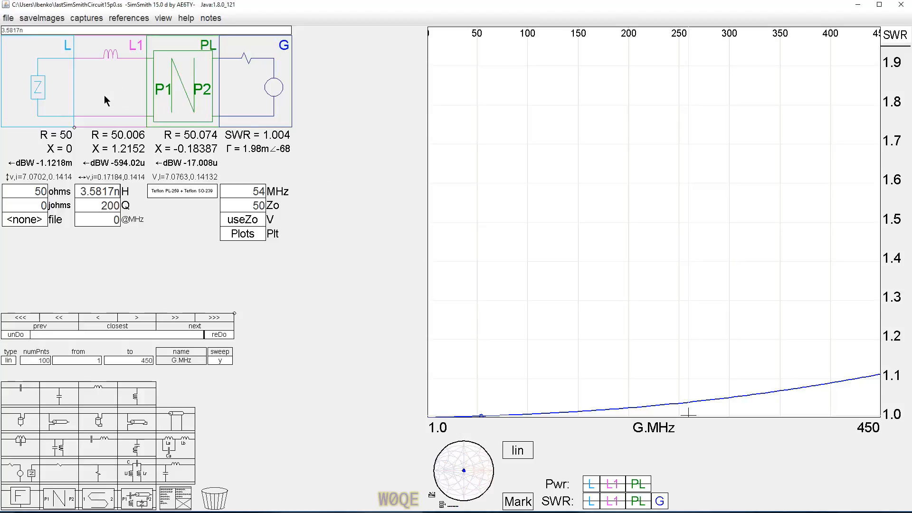
drag(101, 84, 100, 84)
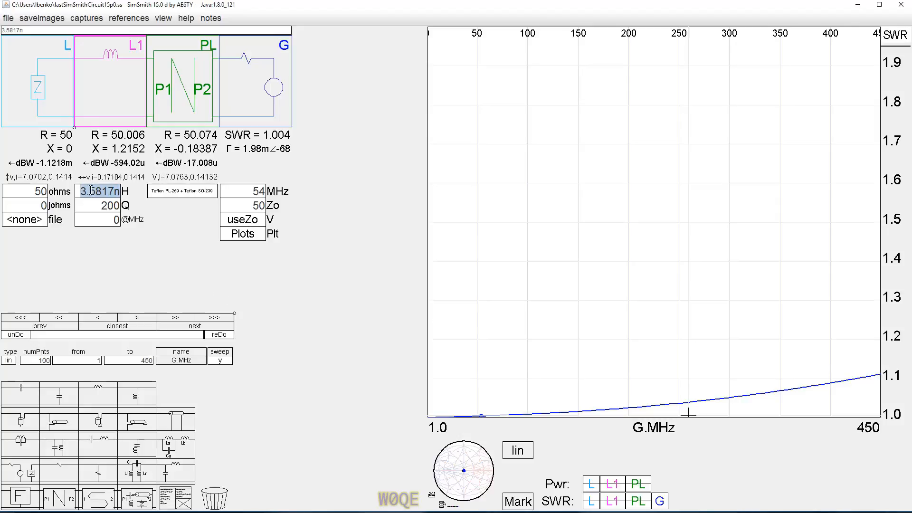
Step: Raise inductor L1 to about 6.9797 nH, and add a shunt capacitor between the load and L1 with about 2.0975 pF
drag(91, 190, 97, 245)
drag(67, 398, 100, 84)
scroll(94, 190, down, 14)
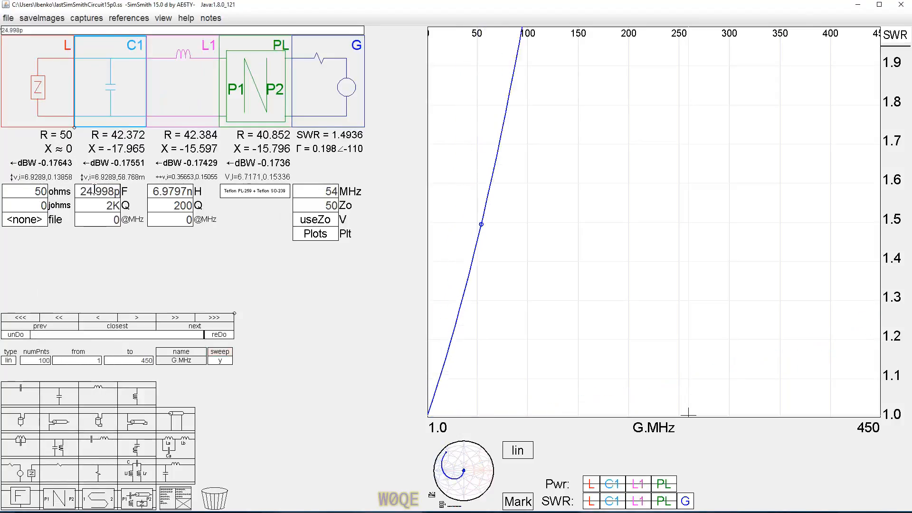
scroll(95, 190, down, 6)
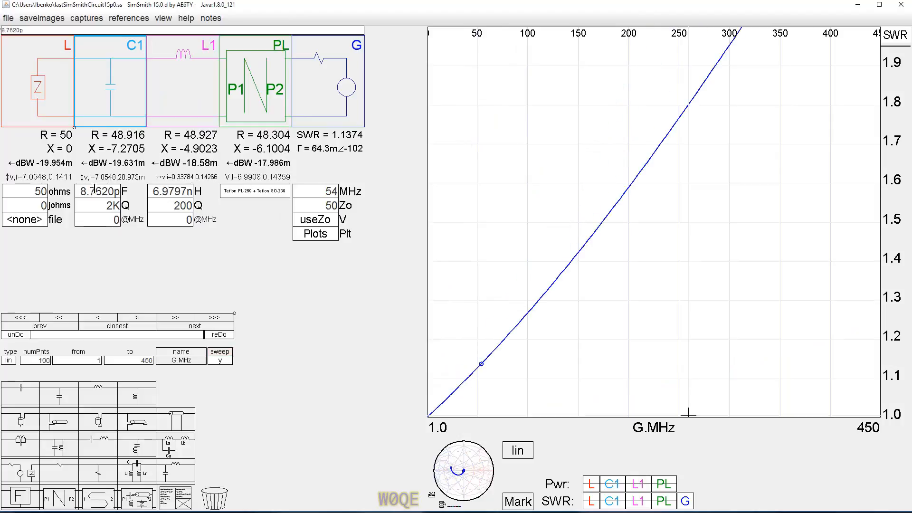
scroll(95, 190, down, 4)
scroll(94, 190, down, 20)
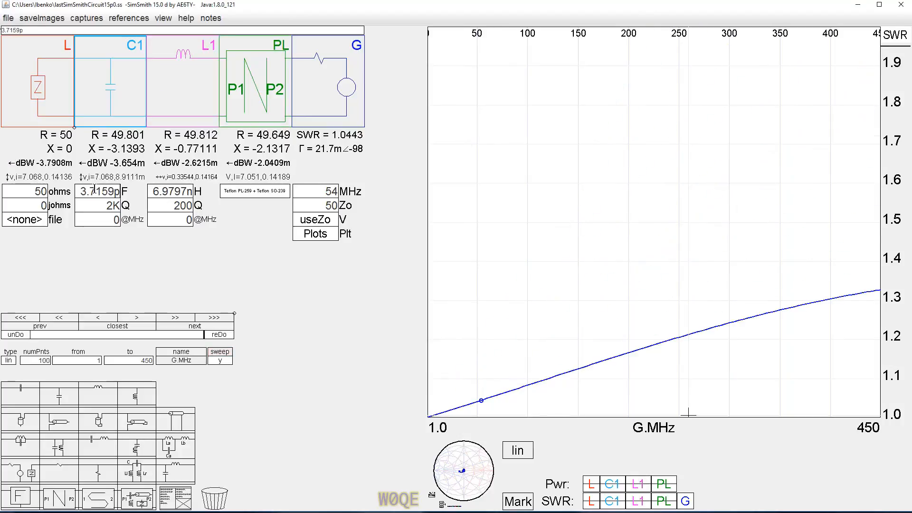
scroll(95, 190, down, 8)
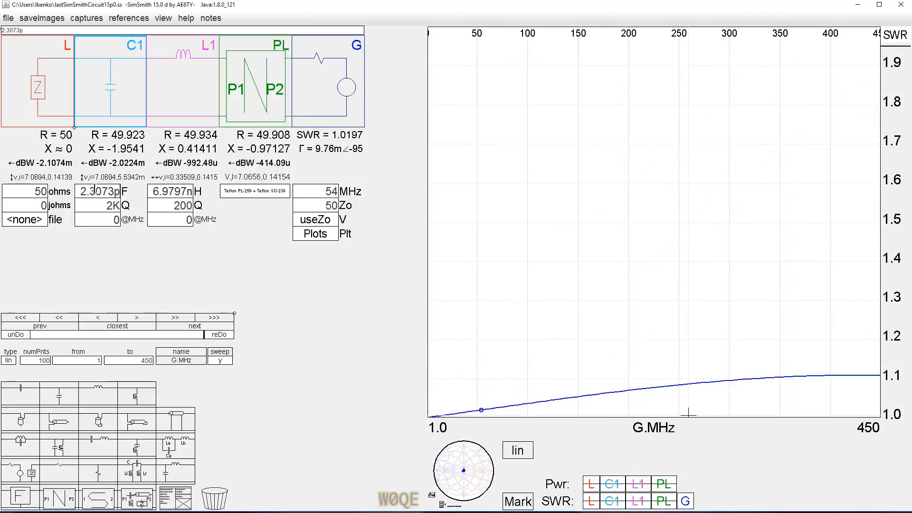
Step: Raise inductor L1 to about 8.4455 nH and read the SWR along the sweep curve up to about 445 MHz
click(172, 108)
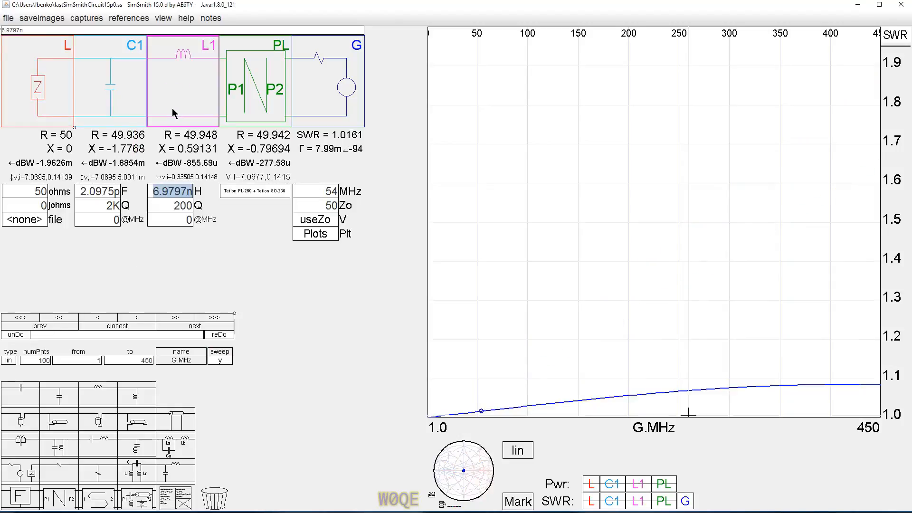
scroll(174, 191, up, 8)
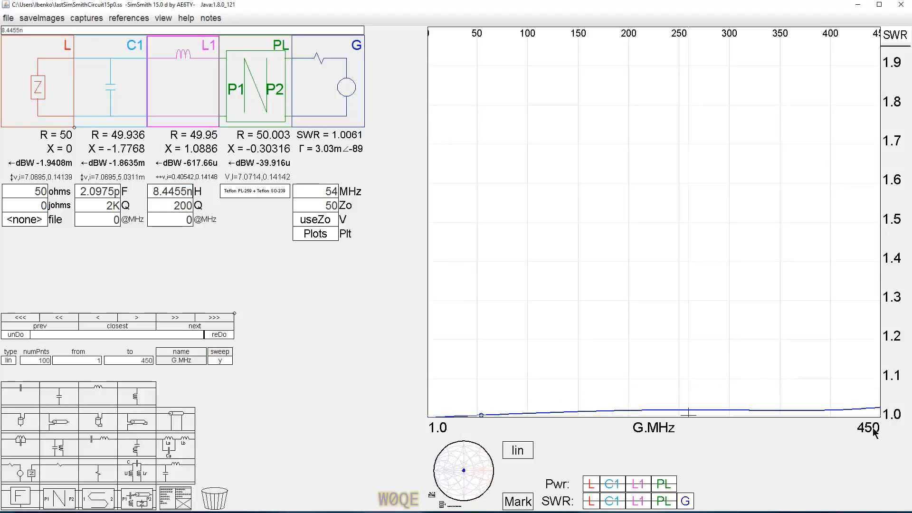
click(662, 410)
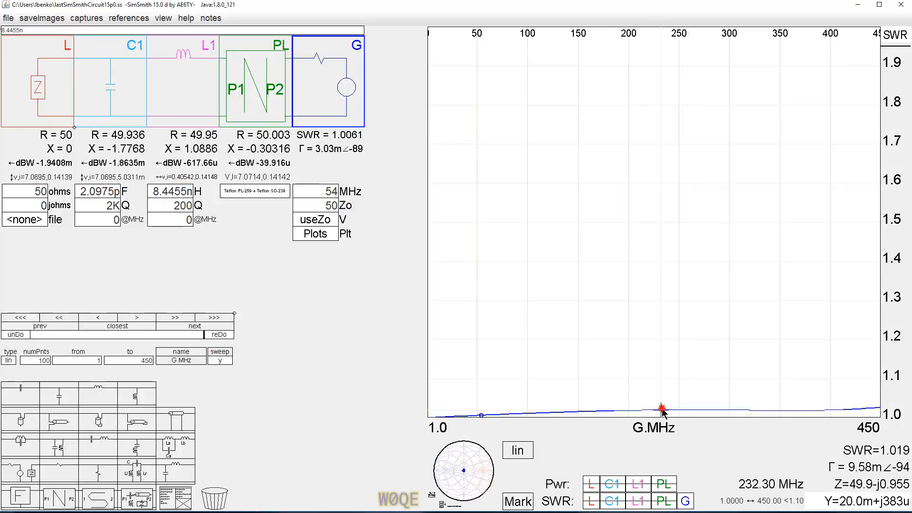
mouse_move(662, 410)
mouse_down()
mouse_move(862, 421)
mouse_move(877, 409)
mouse_up()
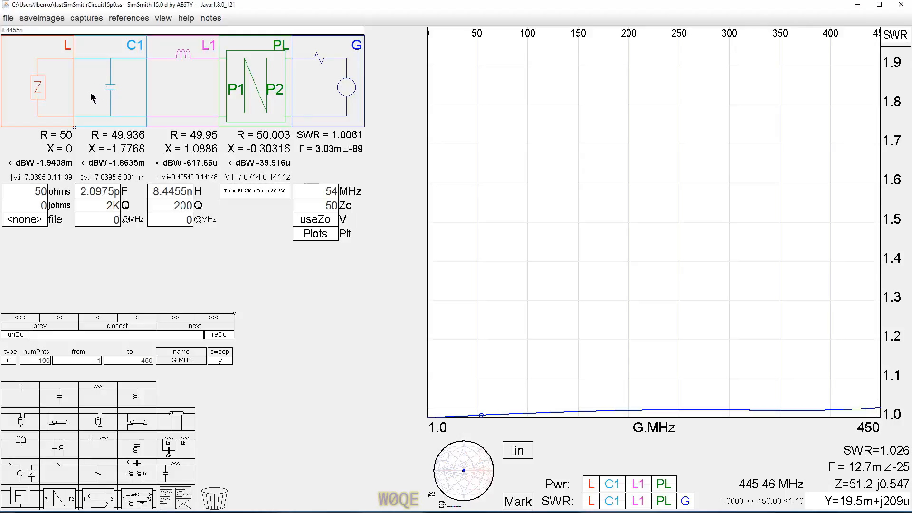
Step: Delete shunt capacitor C1 and series inductor L1 from the circuit
key(Delete)
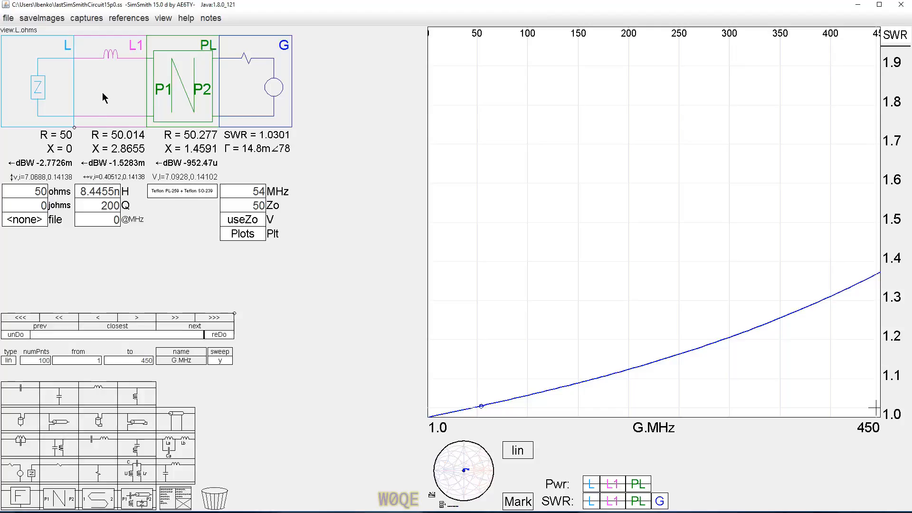
key(Delete)
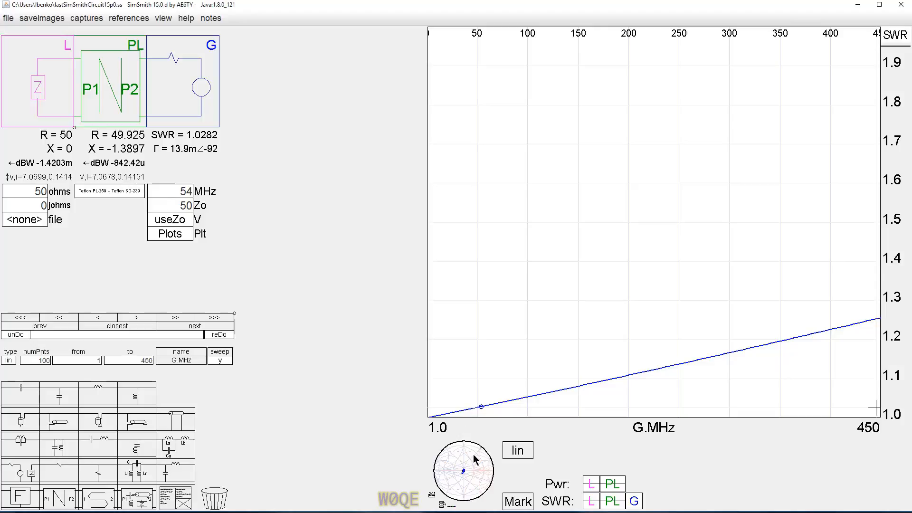
Step: Switch to the Smith chart and set the generator frequencies to 54 and 148 MHz
click(474, 475)
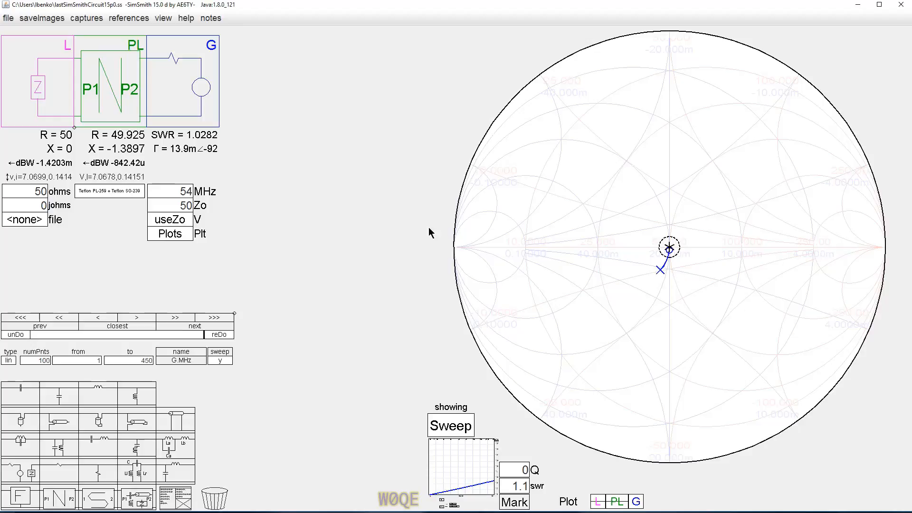
click(188, 191)
click(190, 189)
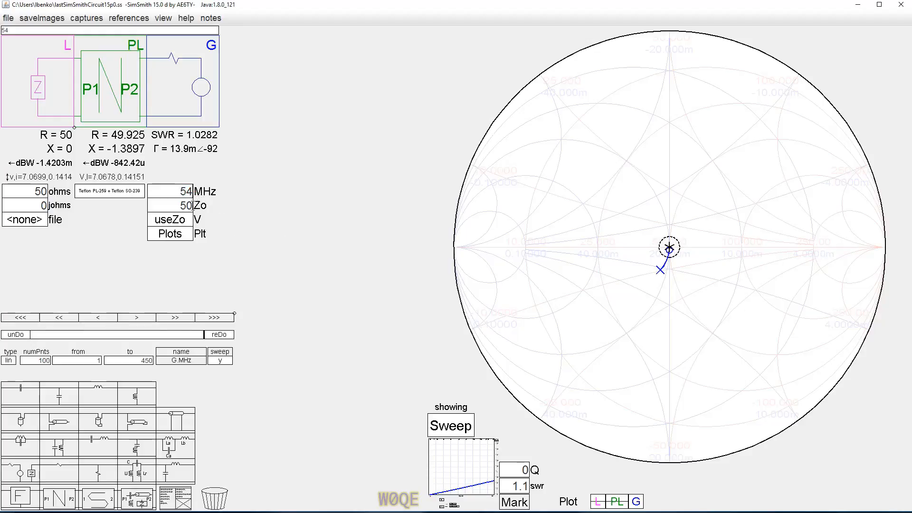
text(1)
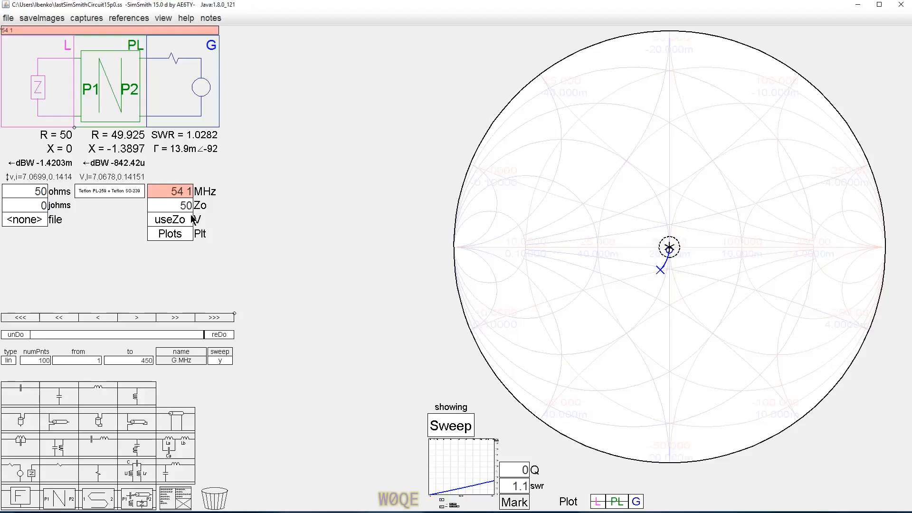
text(48)
key(Return)
scroll(667, 246, up, 3)
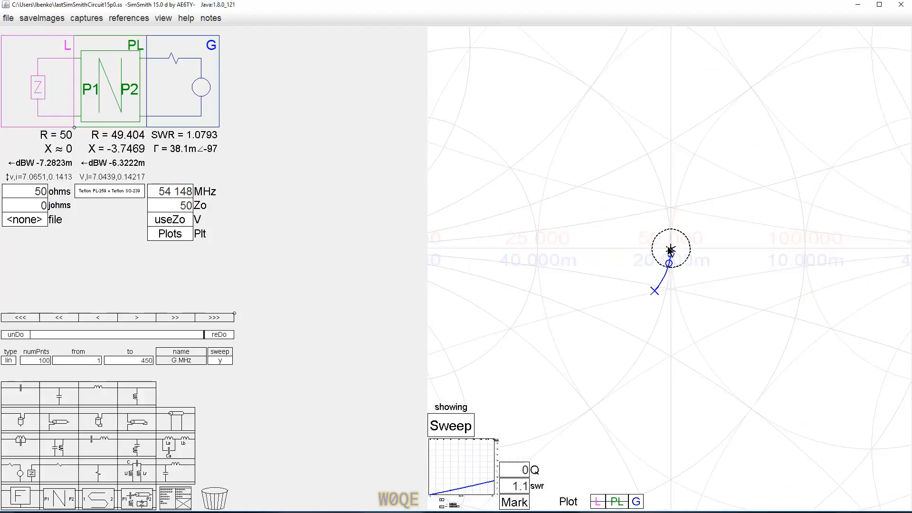
scroll(702, 281, up, 2)
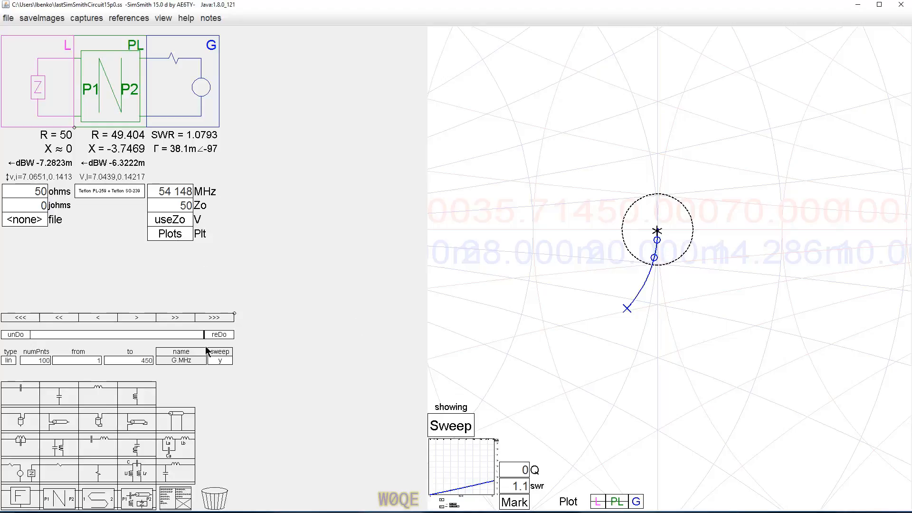
Step: Insert a copy of the PL connector block before the generator and read the sweep curve near the 148 MHz point
click(114, 91)
key(ctrl+v)
click(198, 91)
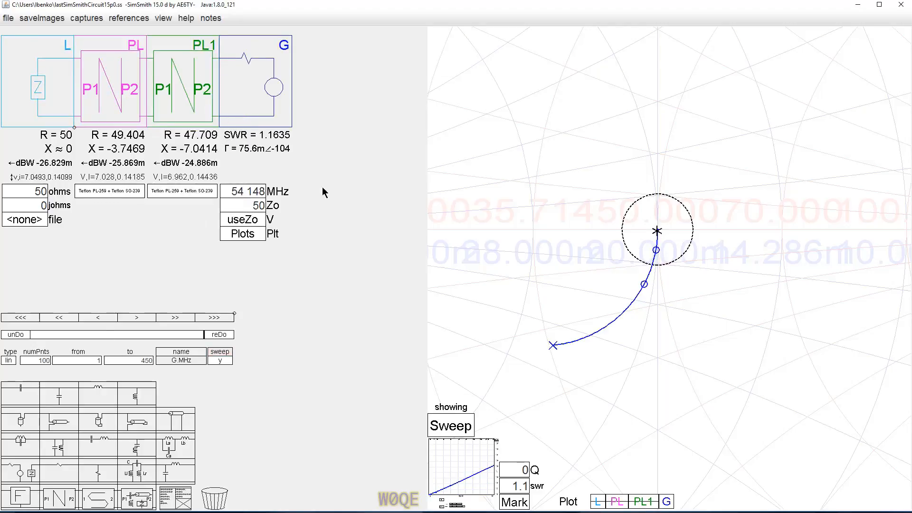
click(645, 284)
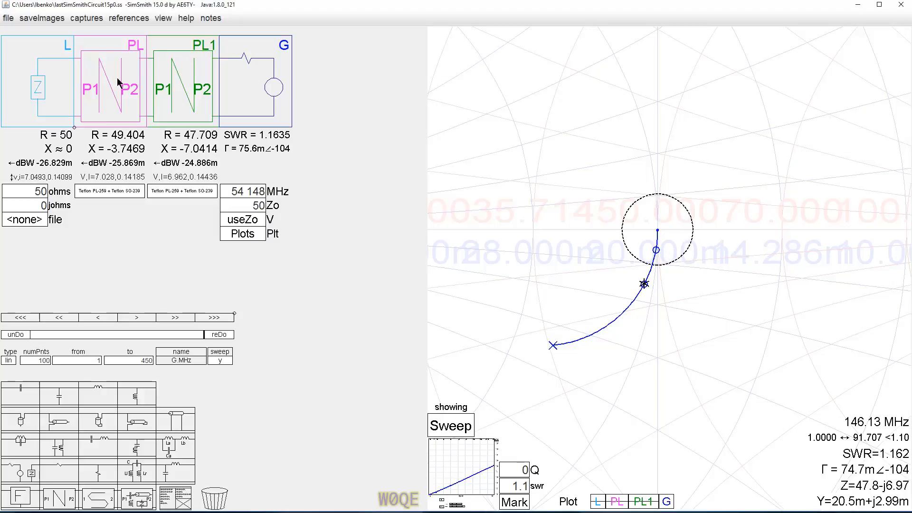
Step: Insert a transmission line between the two connector blocks and lengthen it to about 0.90181 ft
drag(176, 424, 179, 81)
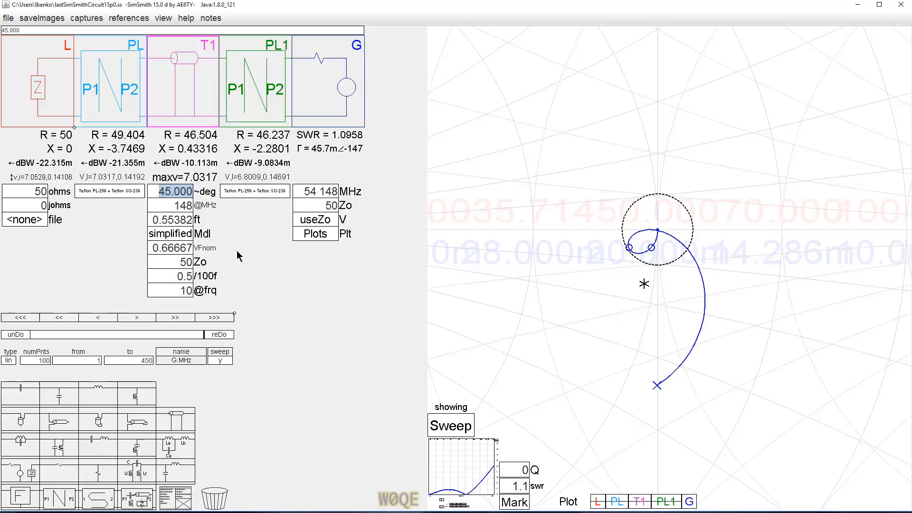
click(174, 218)
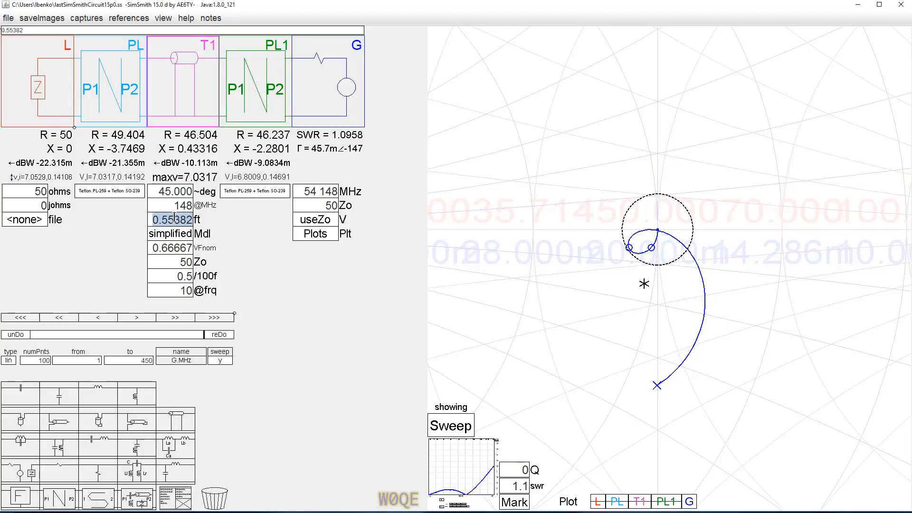
scroll(173, 218, up, 10)
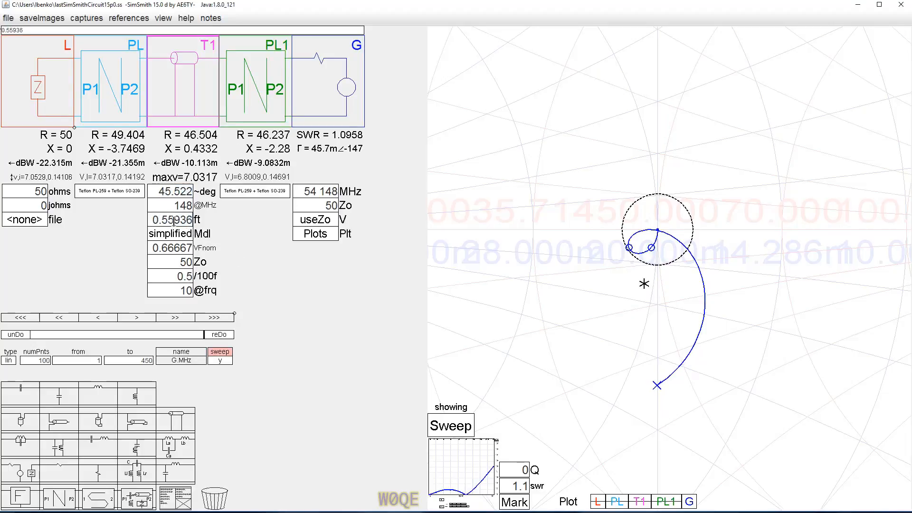
scroll(174, 219, up, 20)
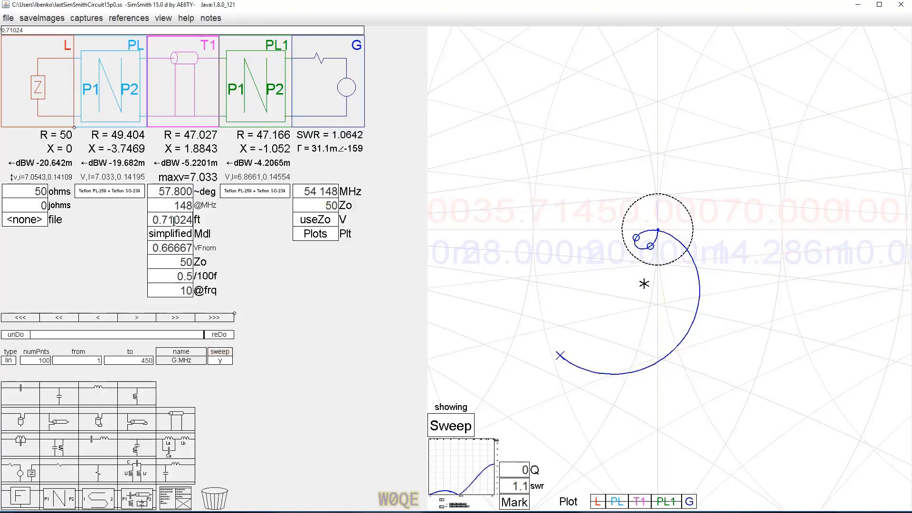
scroll(176, 220, up, 7)
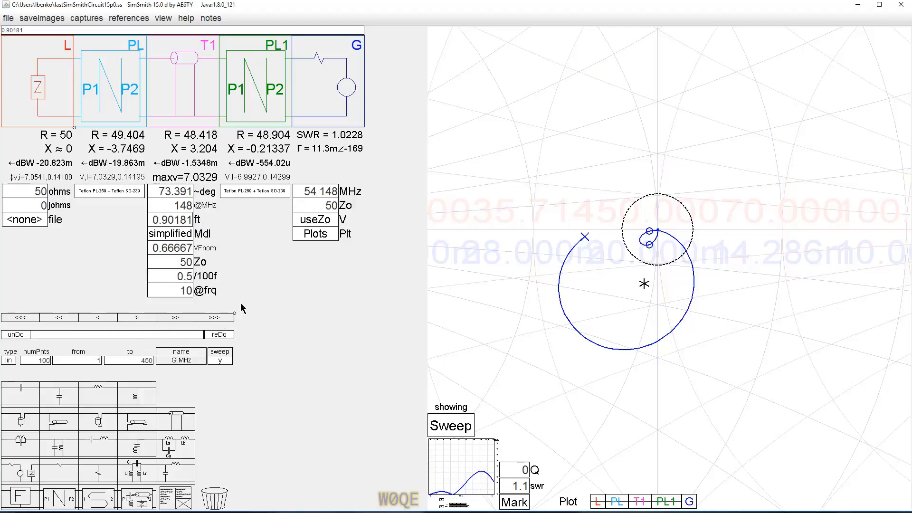
Step: Add a sweep entry for T1's length in feet, running from 0 to 3
click(222, 352)
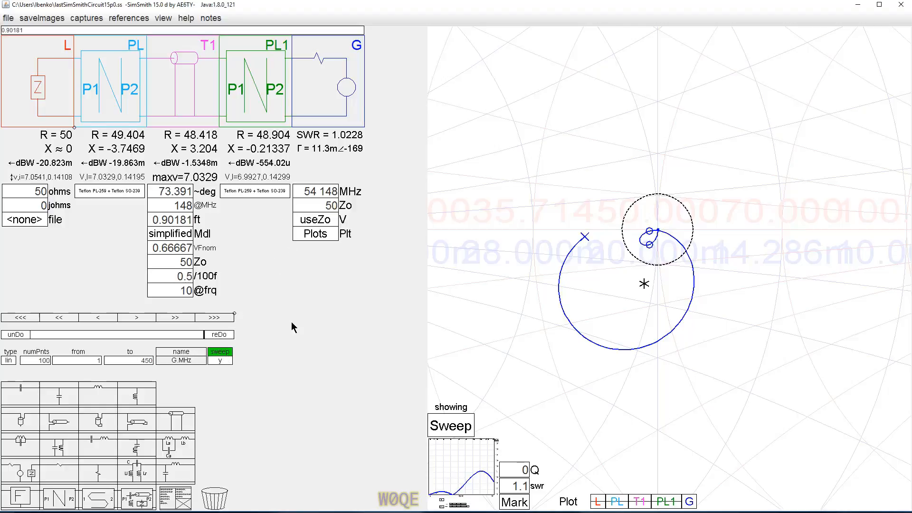
click(196, 351)
click(248, 333)
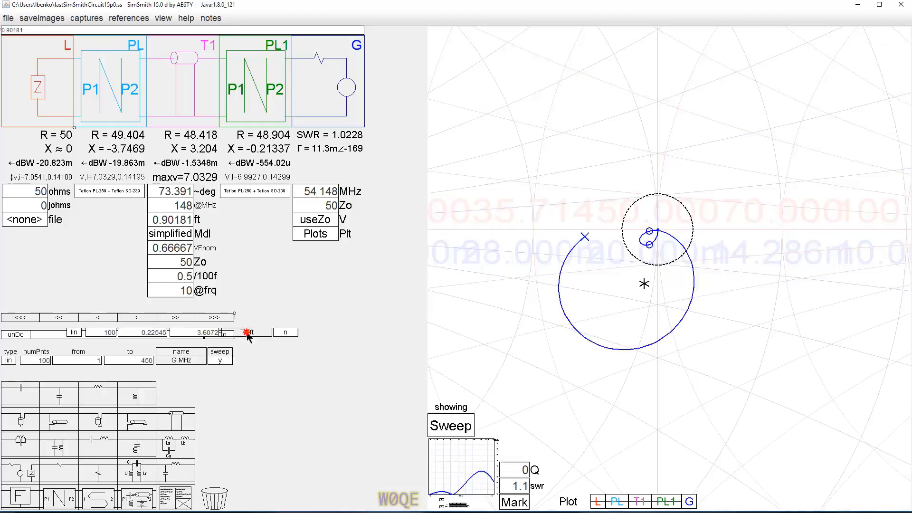
click(99, 360)
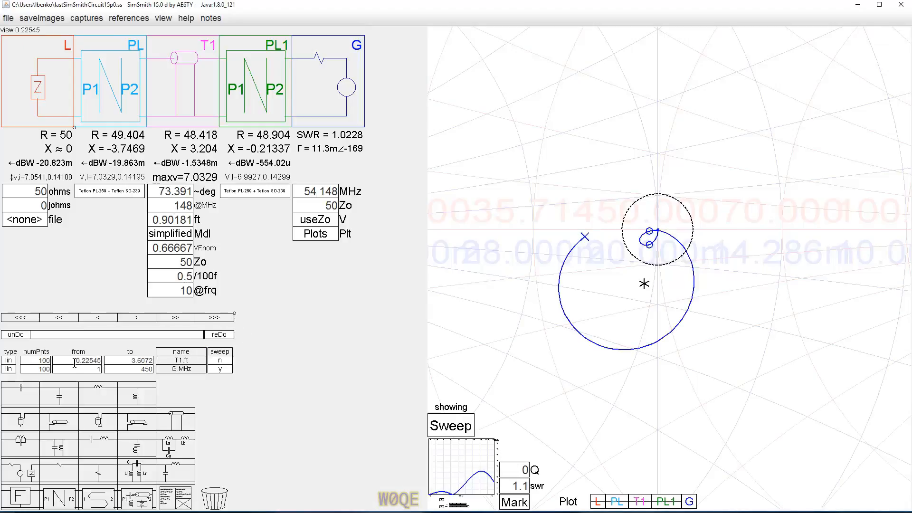
text(0)
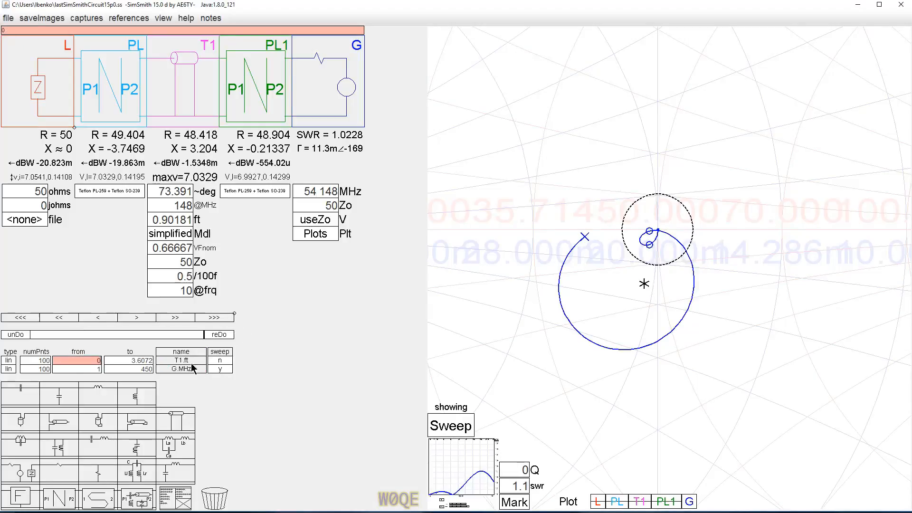
click(131, 361)
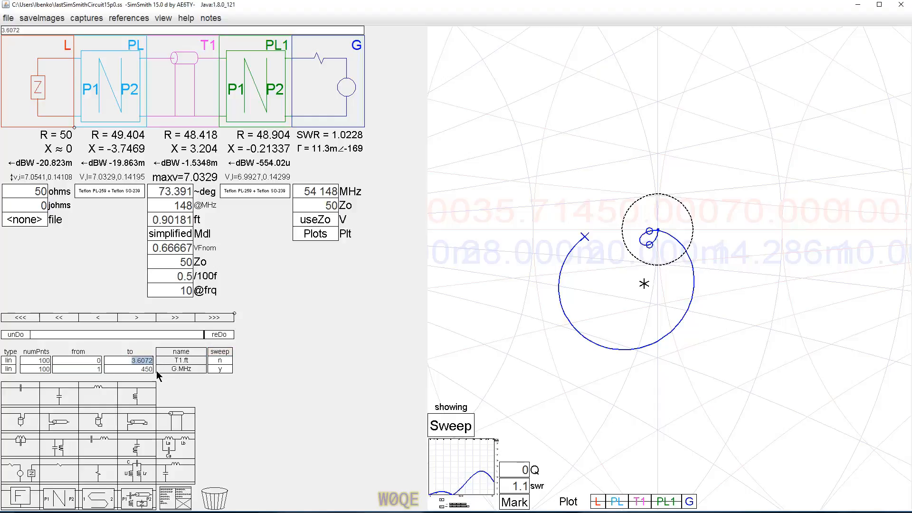
text(3)
key(Return)
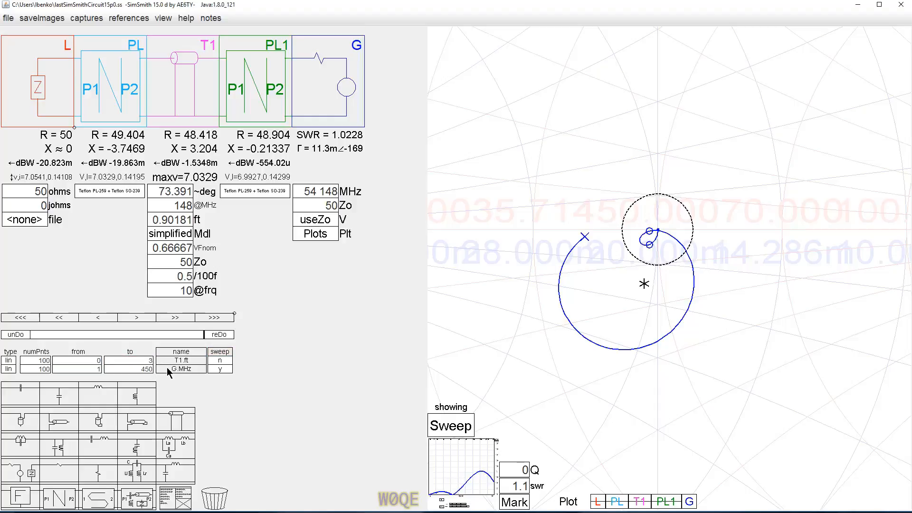
Step: Sweep T1's length instead of the generator frequency and show the result on the SWR plot
click(220, 362)
click(221, 370)
click(464, 458)
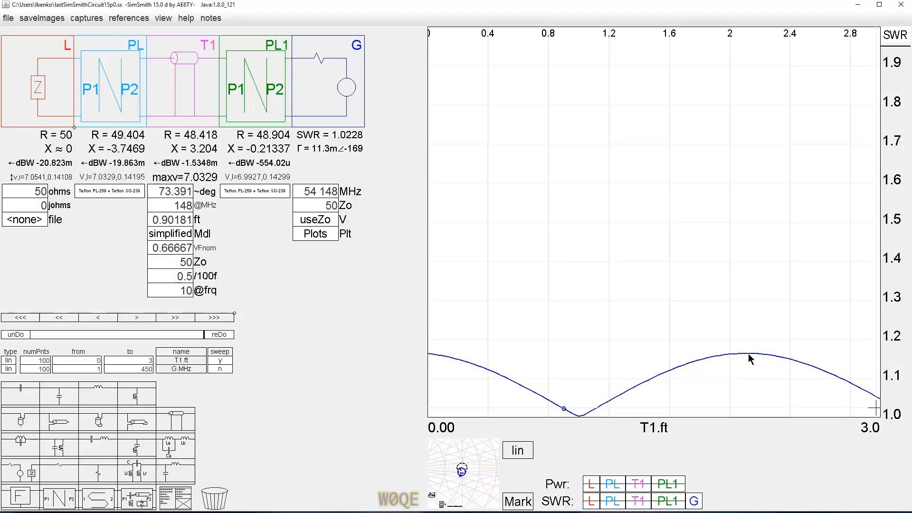
drag(250, 84, 252, 86)
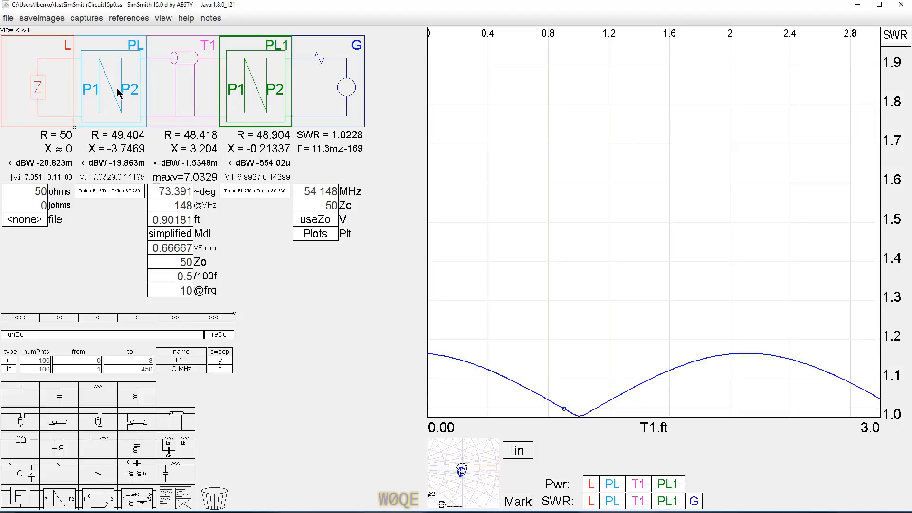
drag(119, 92, 125, 92)
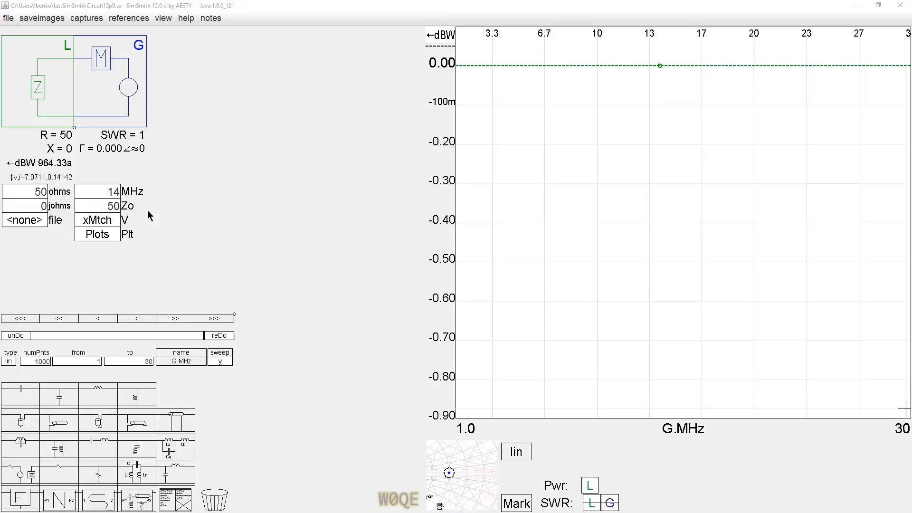
Step: Insert a transmission line between the load and generator and assign it the Times LMR-600-75 cable model
drag(192, 426, 105, 80)
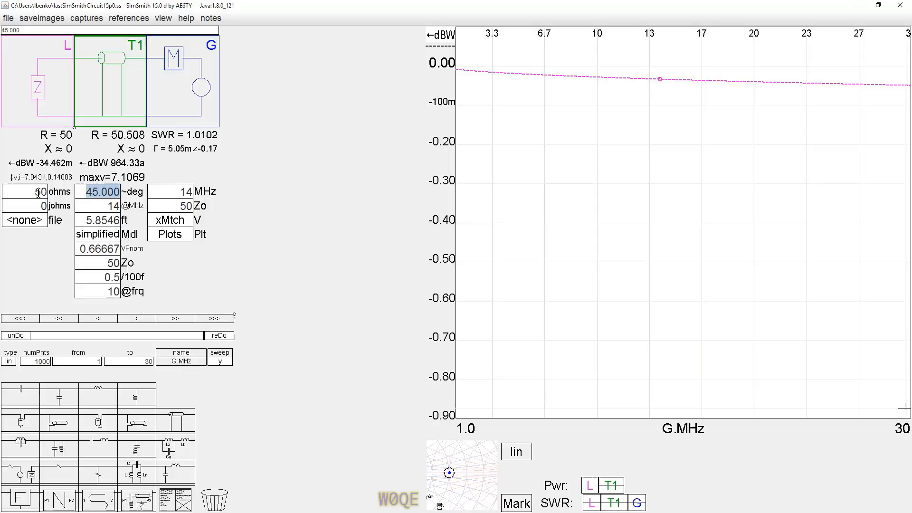
click(94, 233)
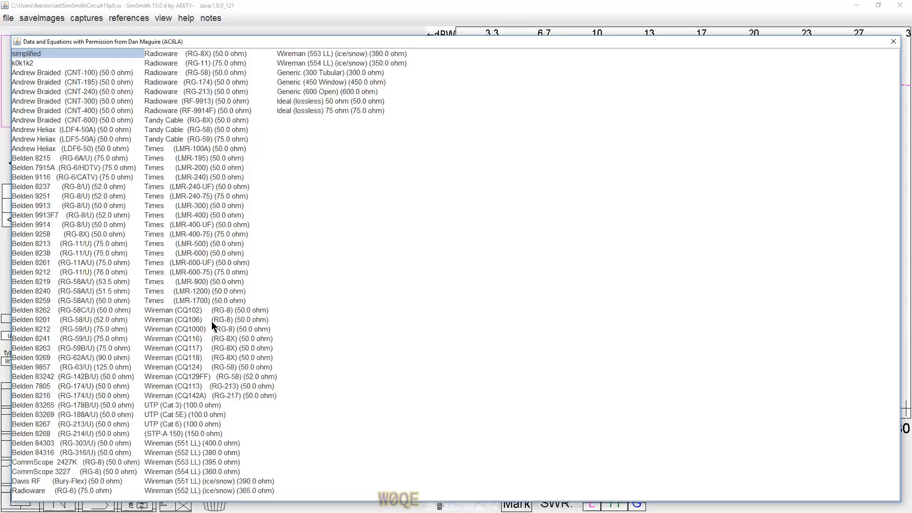
click(195, 272)
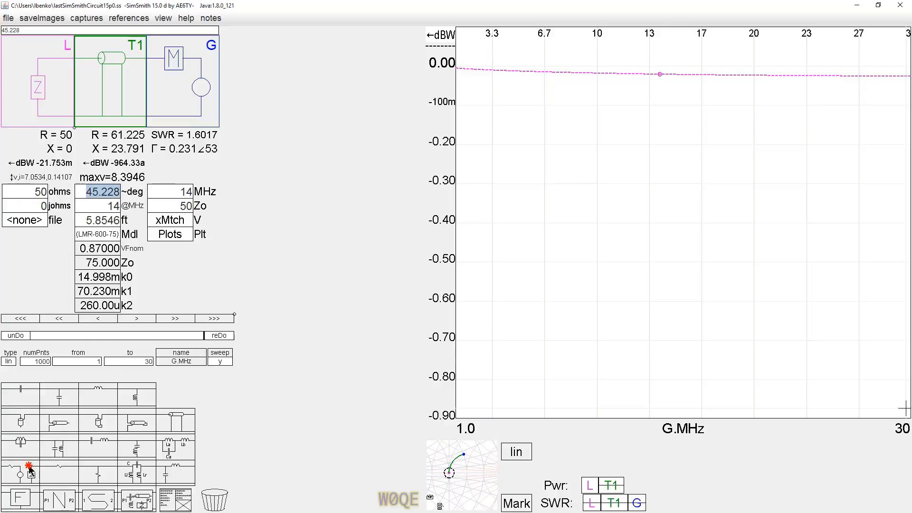
Step: Add a load-generator block and a second simplified line before the generator, giving that line velocity factor .87 and Zo 75 ohms
drag(24, 473, 183, 83)
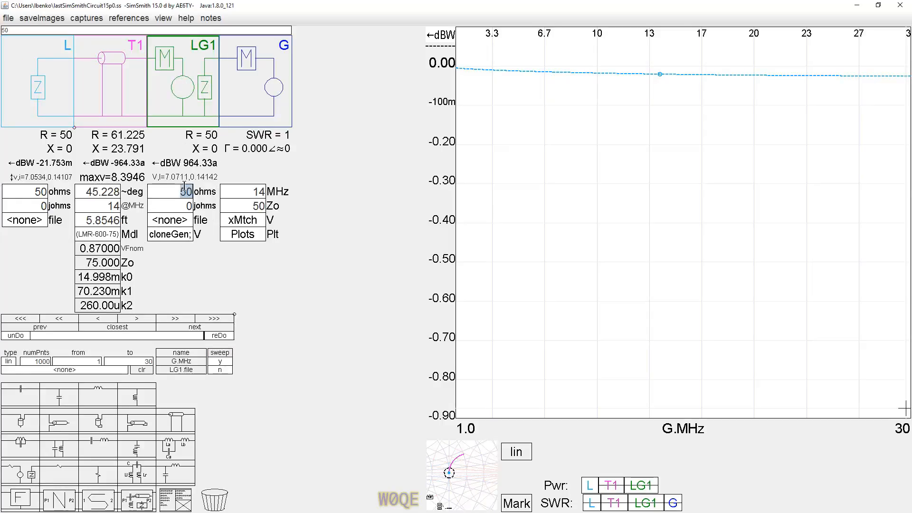
drag(179, 429, 256, 76)
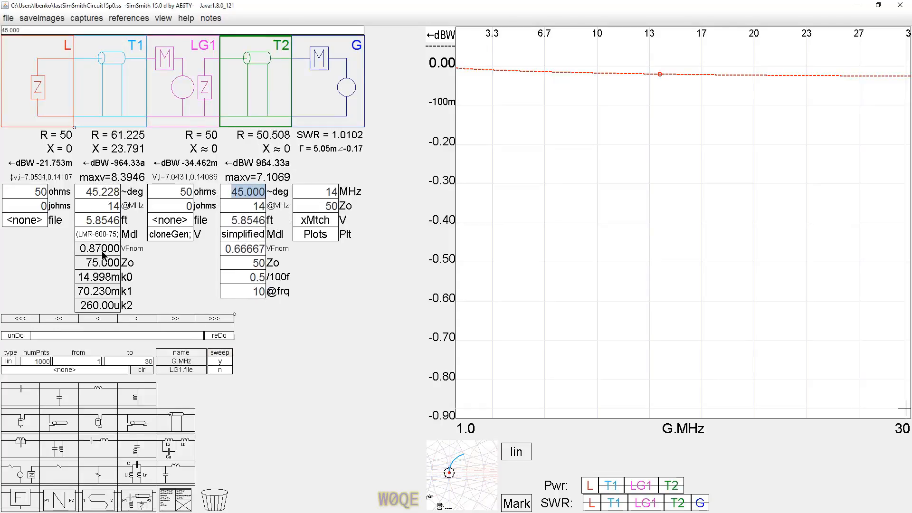
click(228, 248)
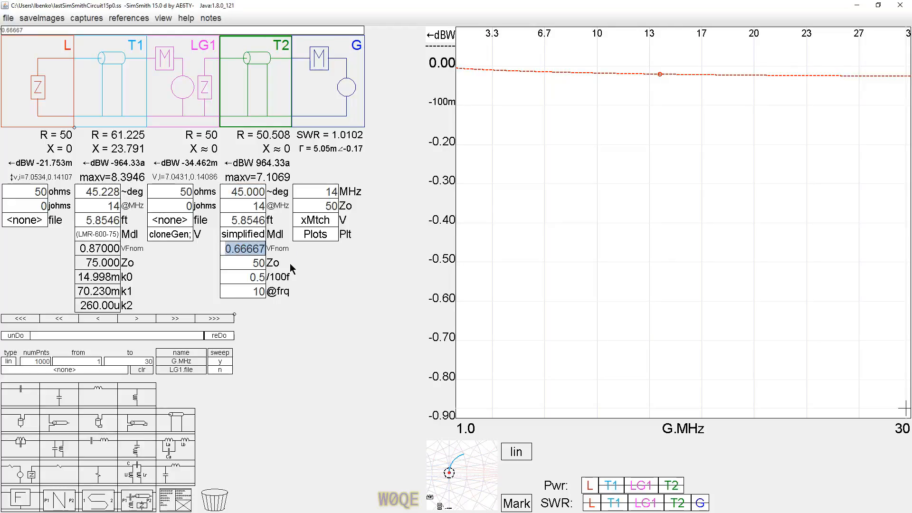
text(.87)
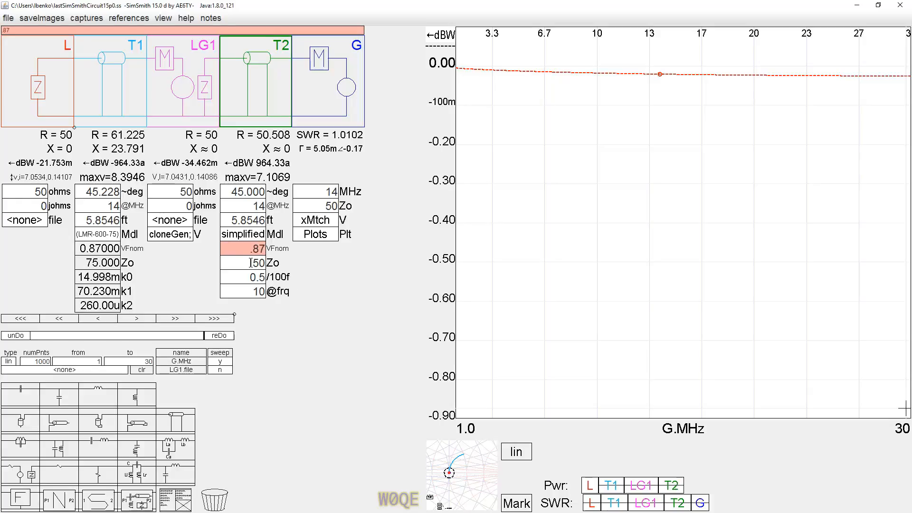
key(Tab)
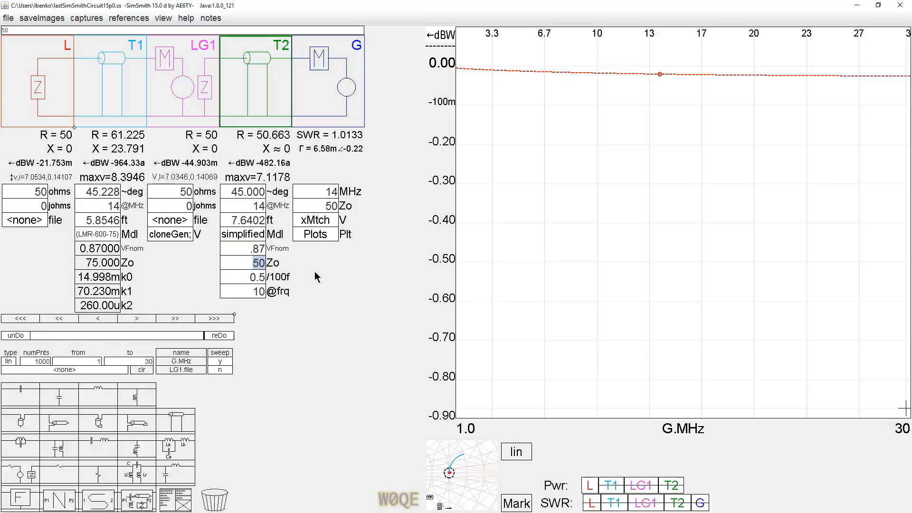
text(75)
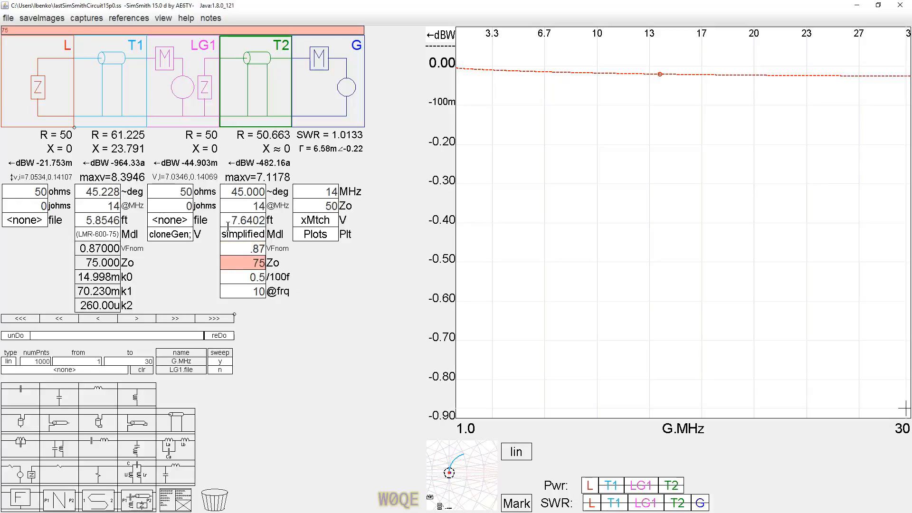
Step: Set the length of both transmission lines, T1 and T2, to 100 ft
click(95, 220)
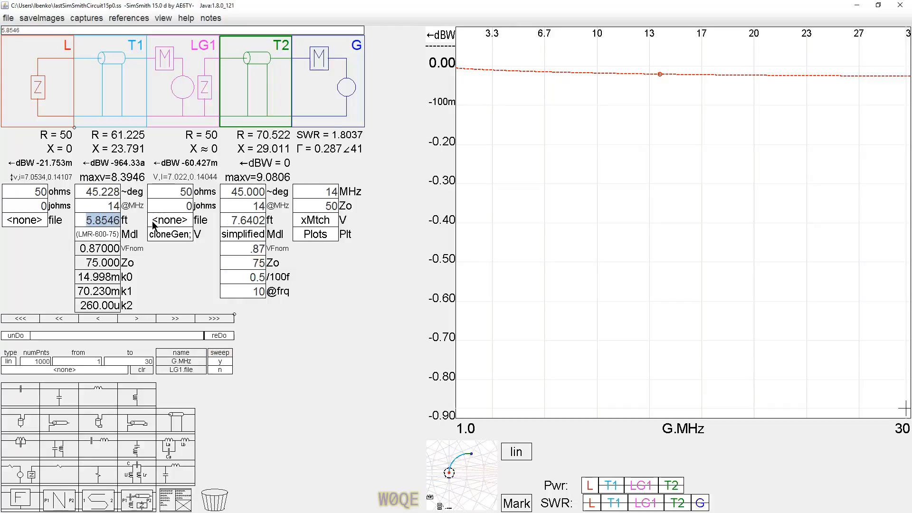
text(100)
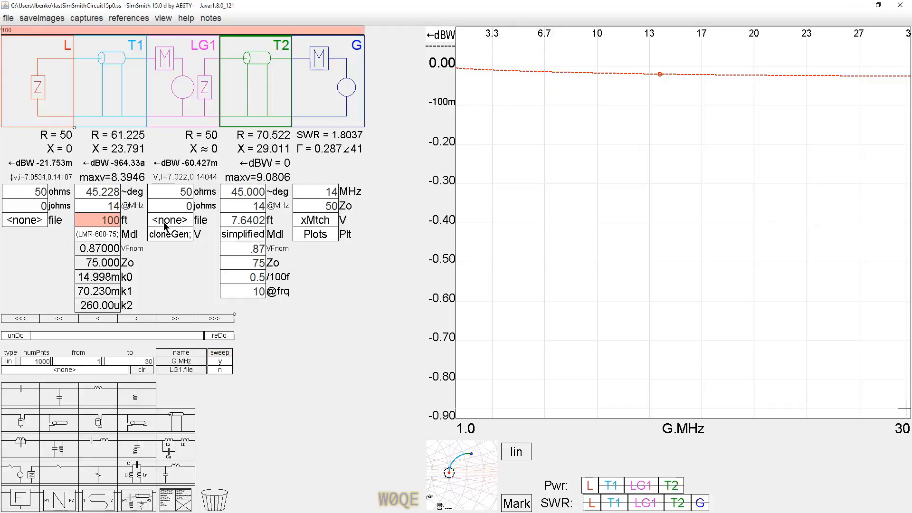
click(235, 221)
text(100)
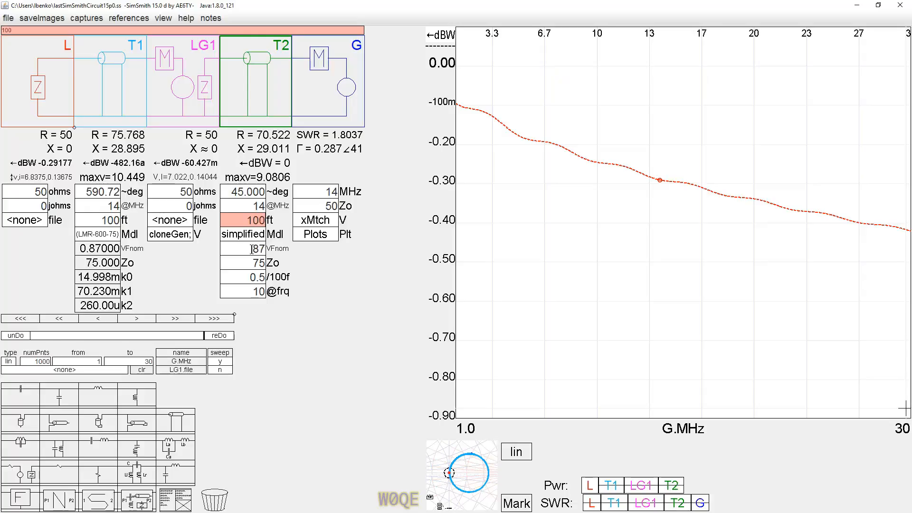
key(Return)
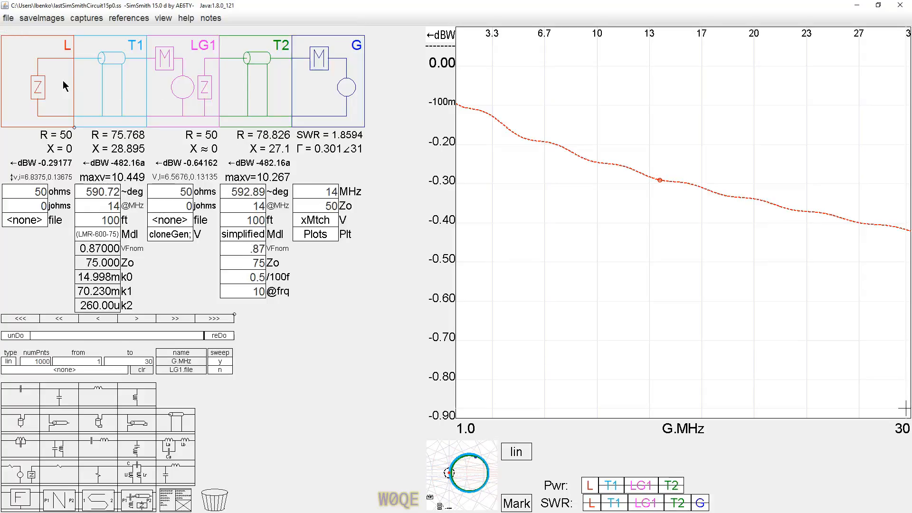
Step: Add LG1's power curve to the plot and lower T2's loss to about 0.224 per 100 ft so both curves overlap
click(651, 488)
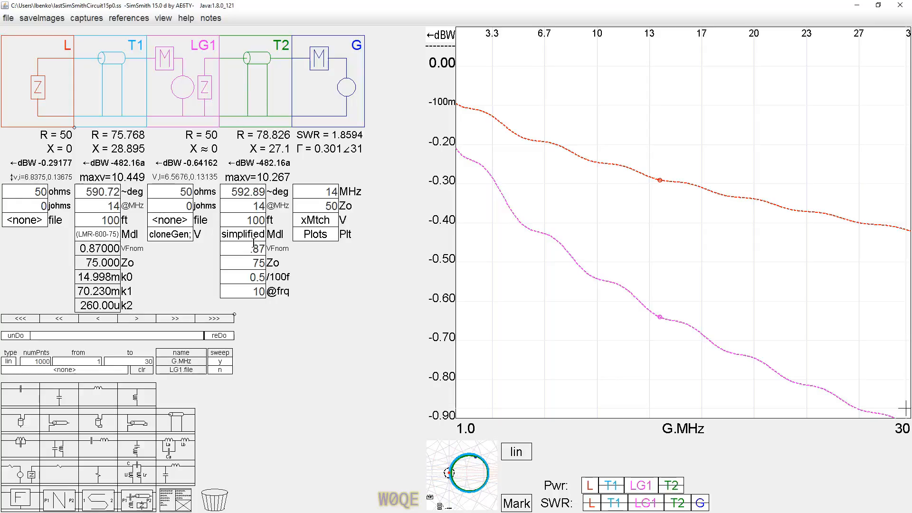
scroll(255, 277, down, 3)
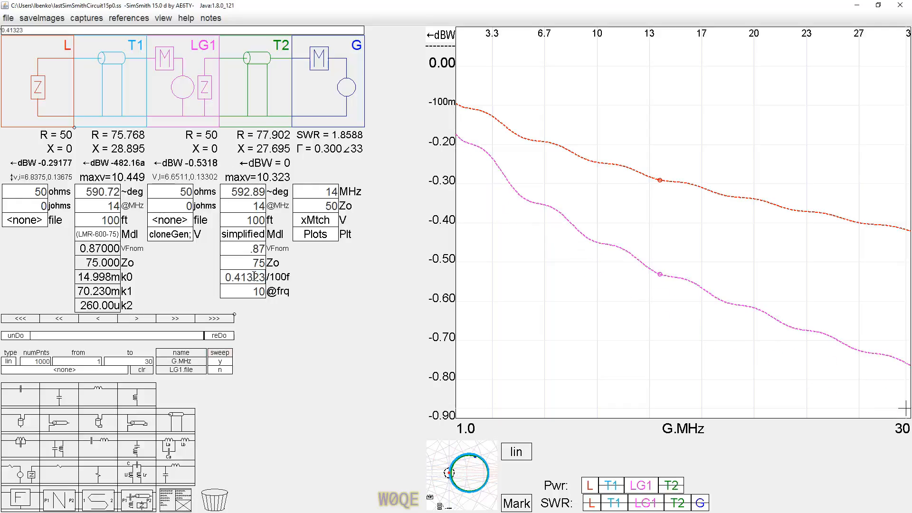
scroll(254, 276, down, 2)
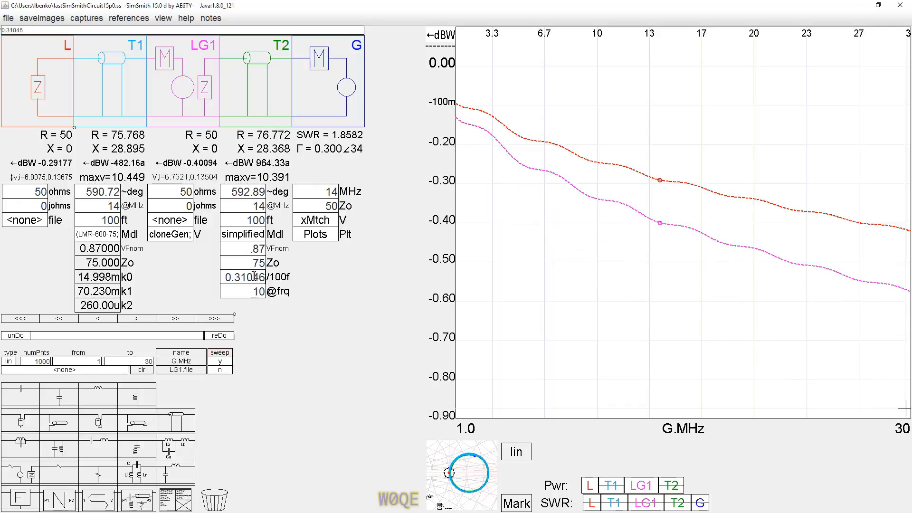
scroll(255, 276, down, 3)
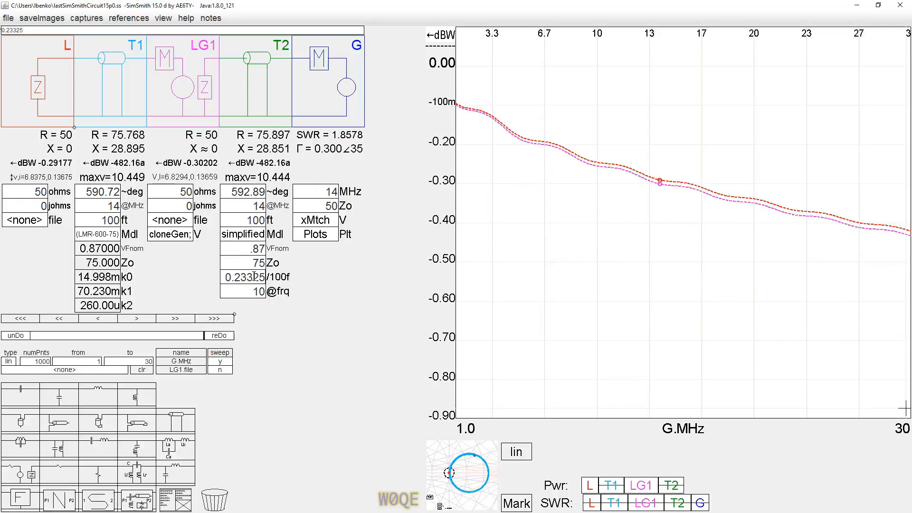
scroll(254, 277, down, 2)
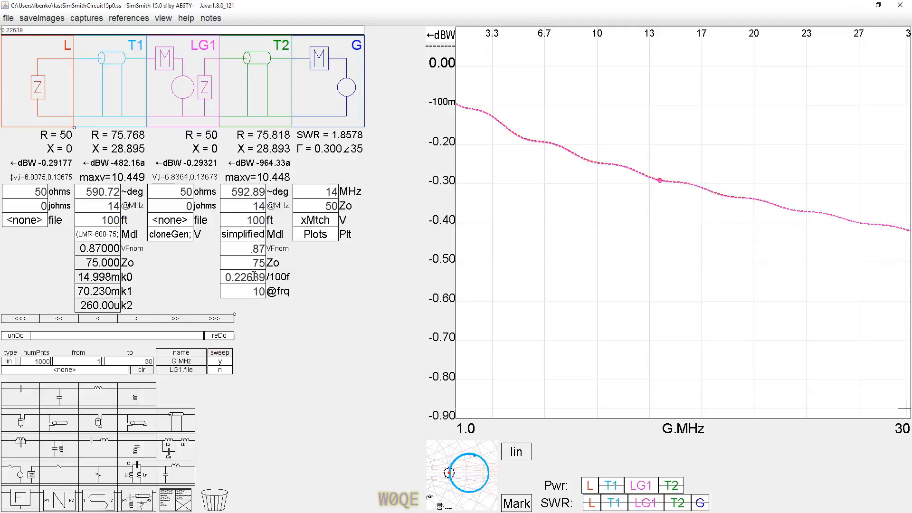
scroll(254, 276, down, 1)
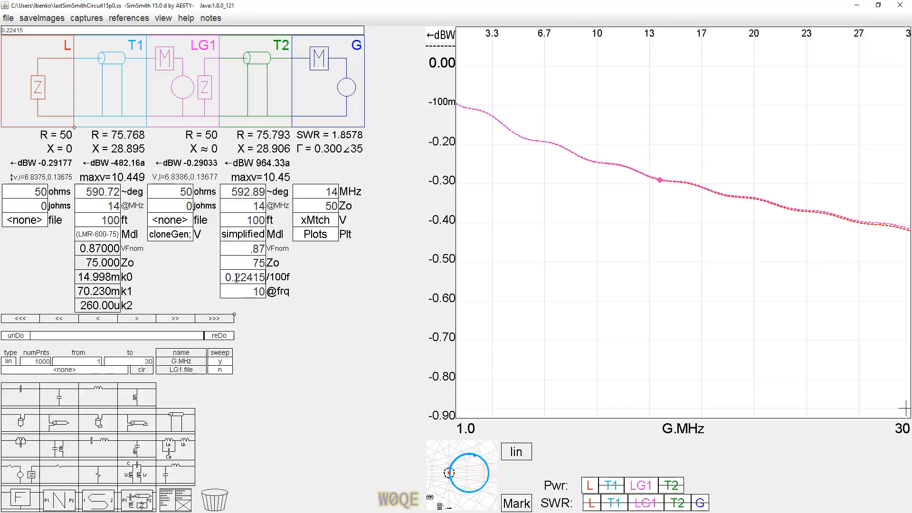
Step: Set T2's line loss to 0.20 per 100 ft
drag(239, 278, 279, 277)
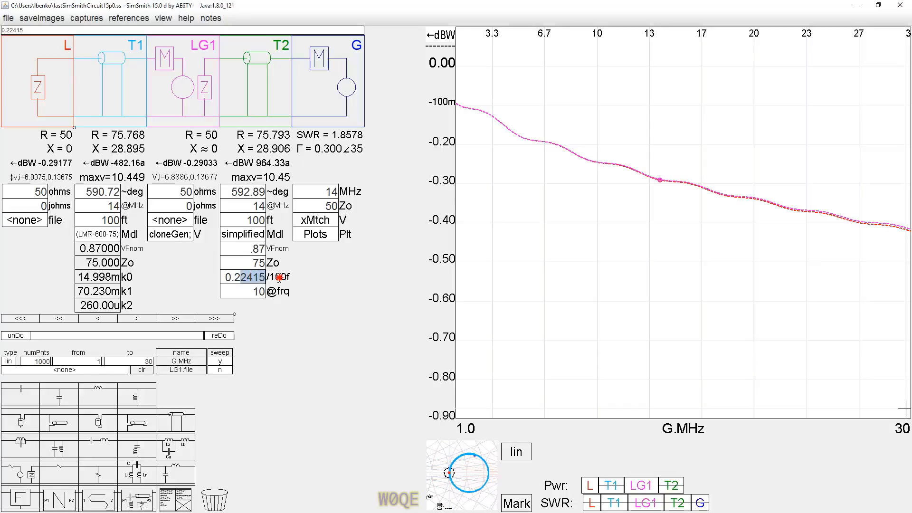
text(0.20)
key(Return)
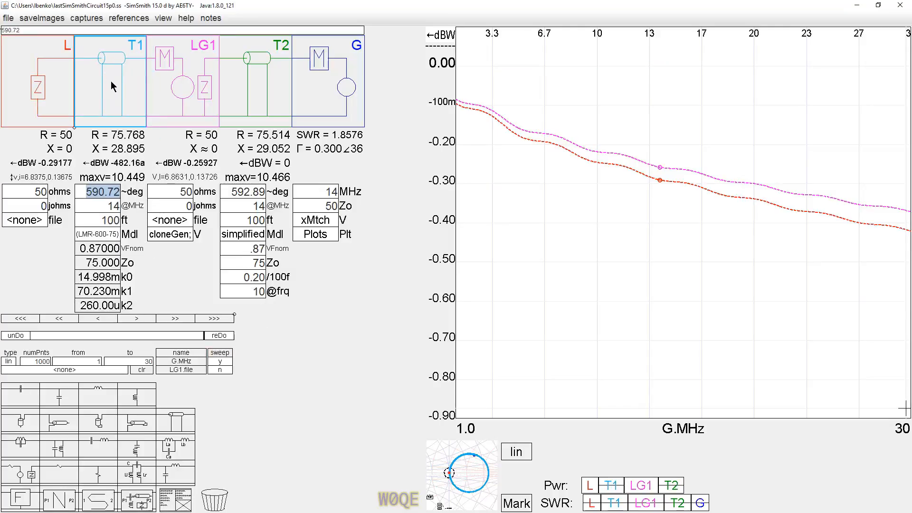
Step: Delete the LMR-600-75 line T1 and move the simplified line T2 between the load and LG1
key(Delete)
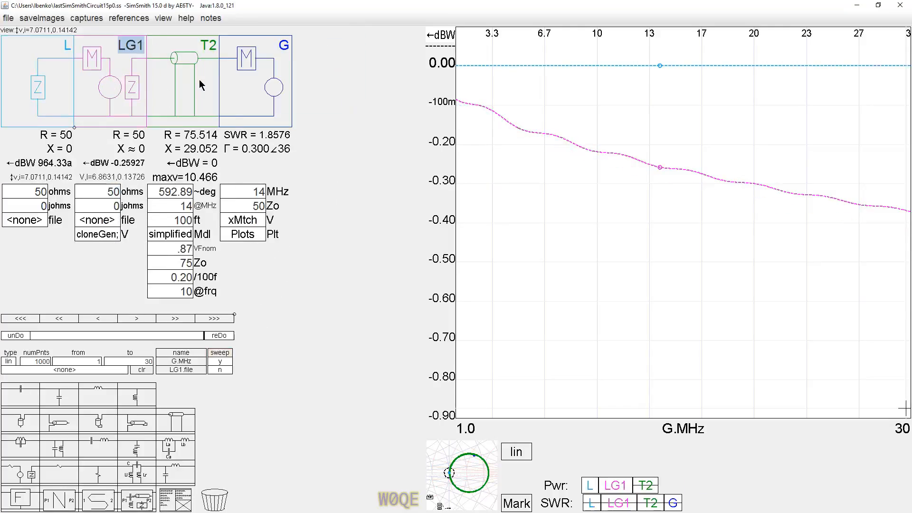
drag(202, 83, 120, 81)
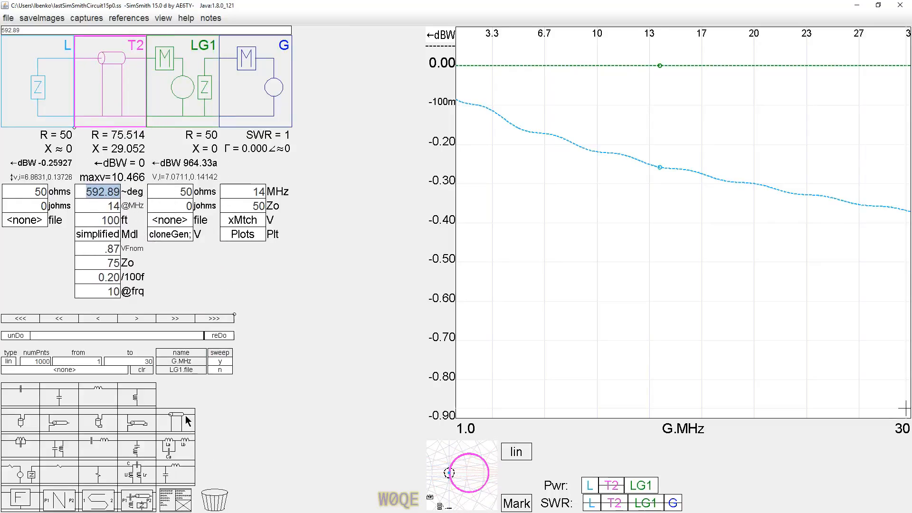
Step: Insert a transmission line between LG1 and the generator, assign it the Times LMR-400 model, and make it 100 ft long
drag(176, 419, 266, 83)
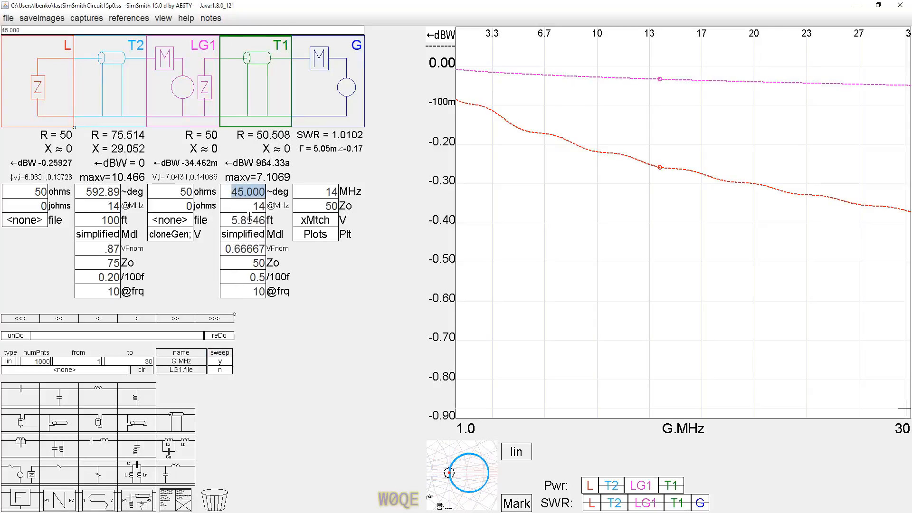
click(243, 234)
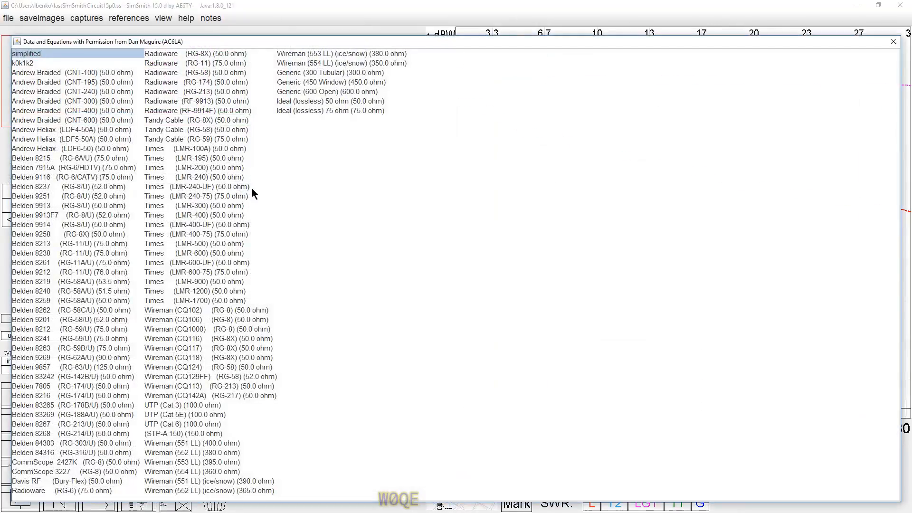
click(191, 215)
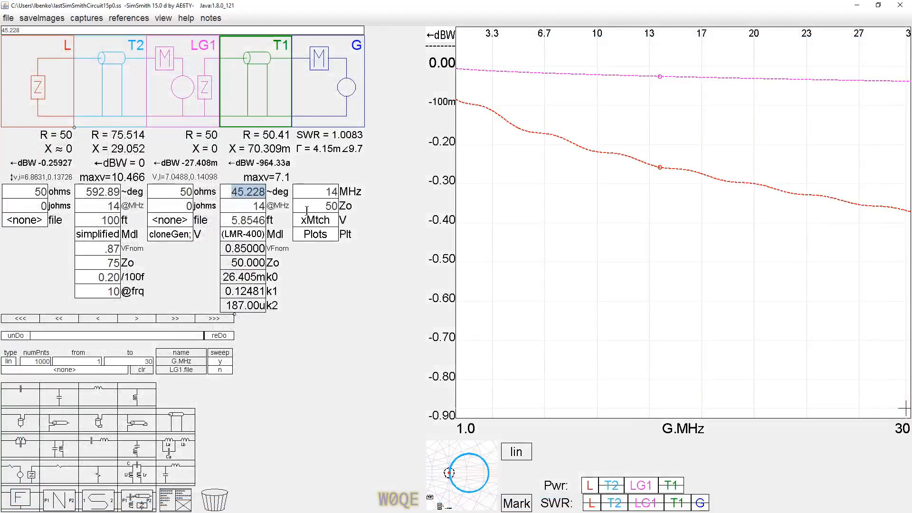
click(224, 221)
text(100)
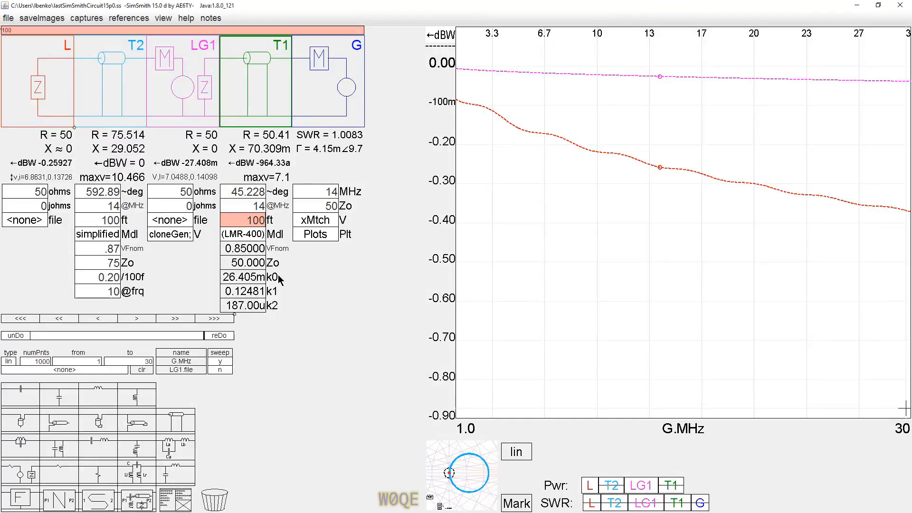
key(Return)
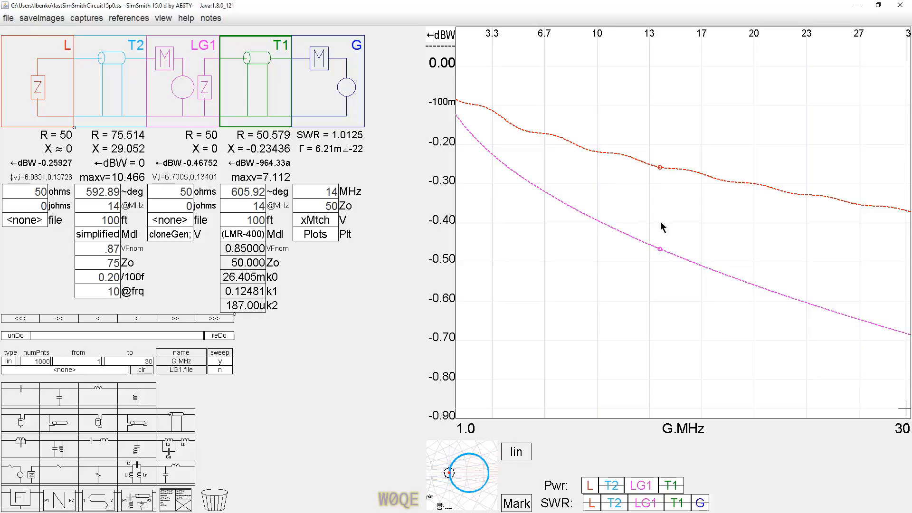
Step: Lengthen T2 until its loss curve overlaps the LMR-400 curve, settling on 185 ft
click(99, 220)
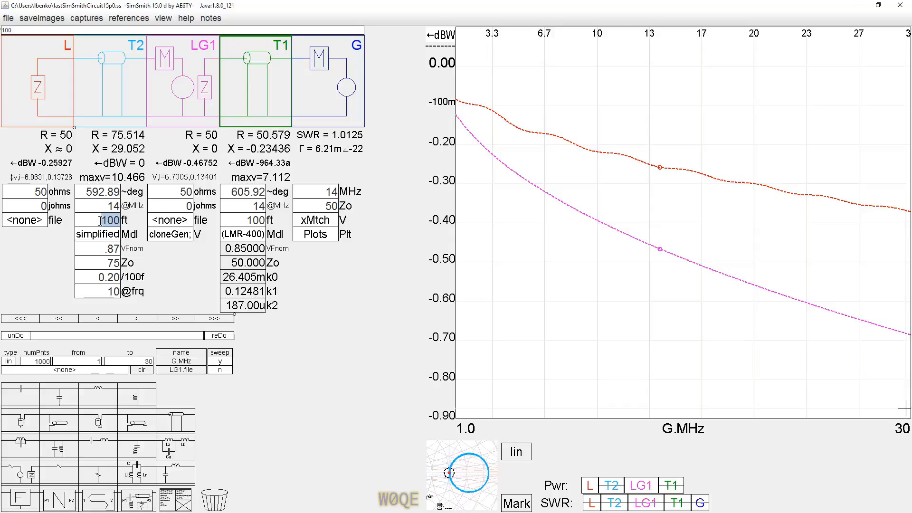
scroll(101, 221, up, 1)
scroll(101, 220, up, 2)
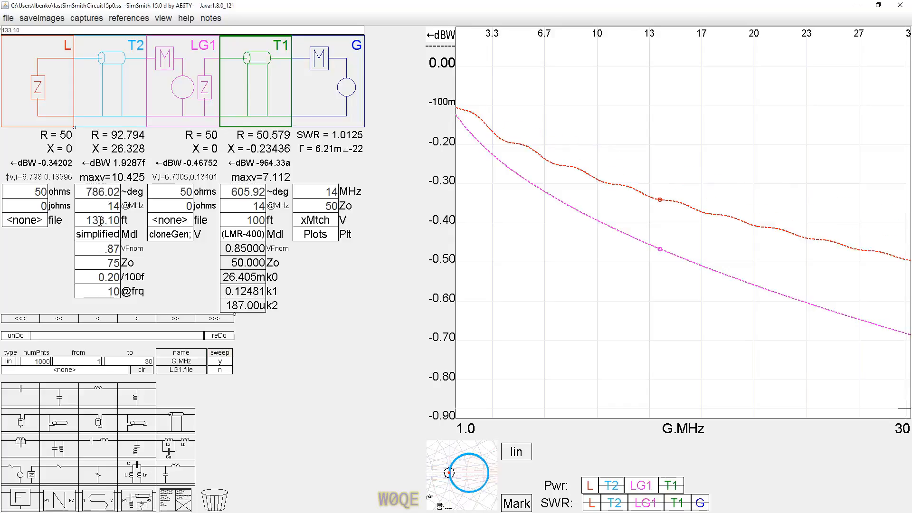
scroll(100, 220, up, 3)
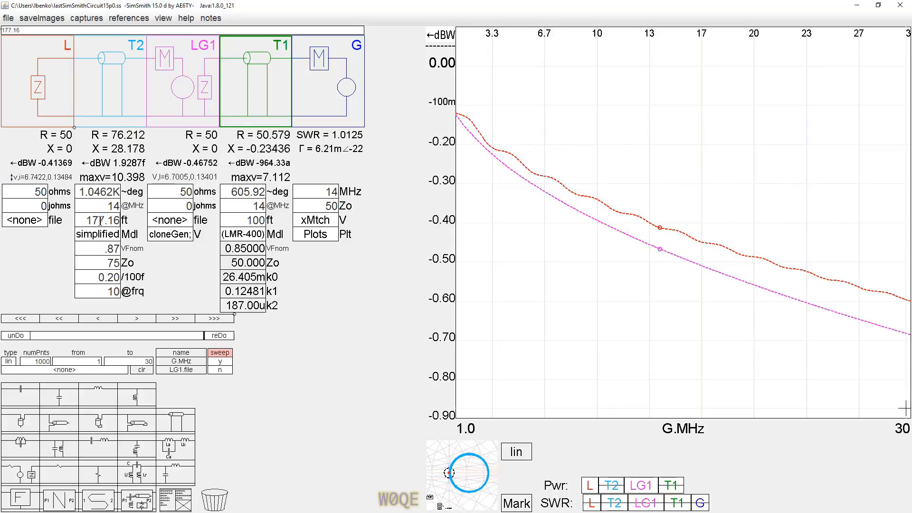
scroll(100, 220, up, 3)
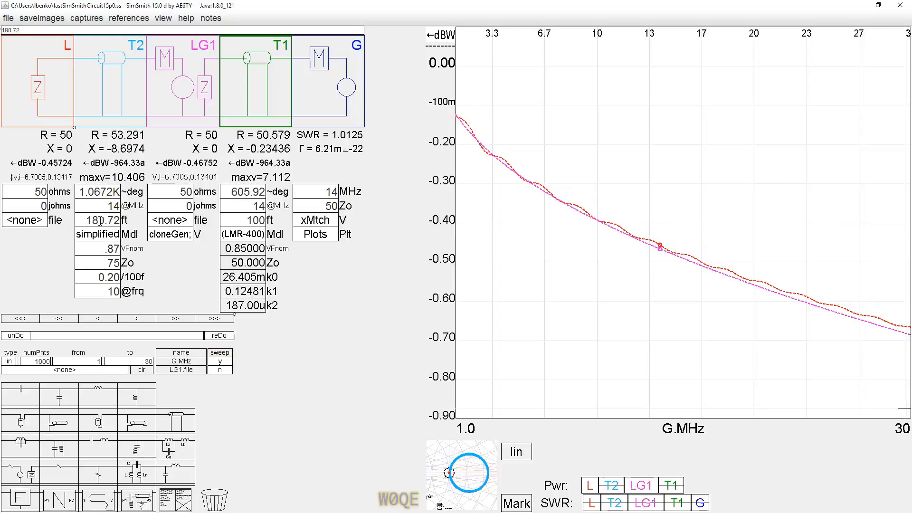
scroll(100, 220, up, 1)
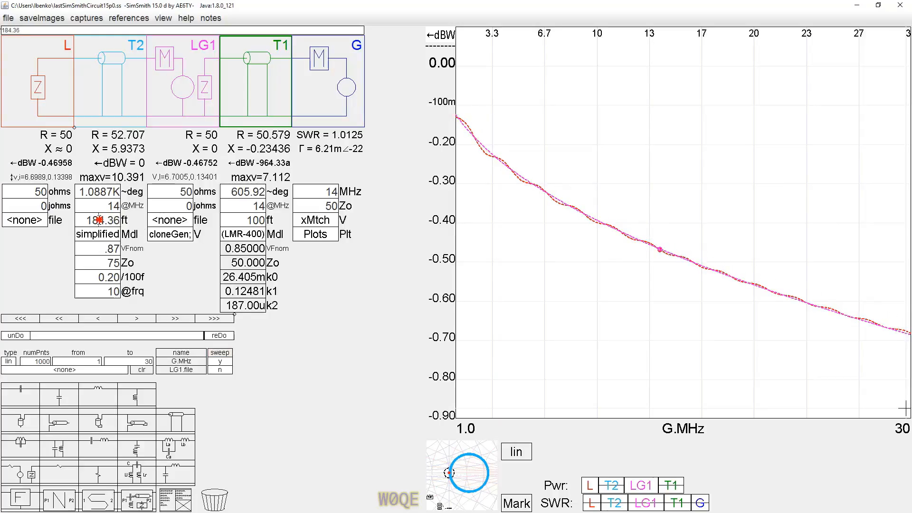
drag(99, 220, 124, 223)
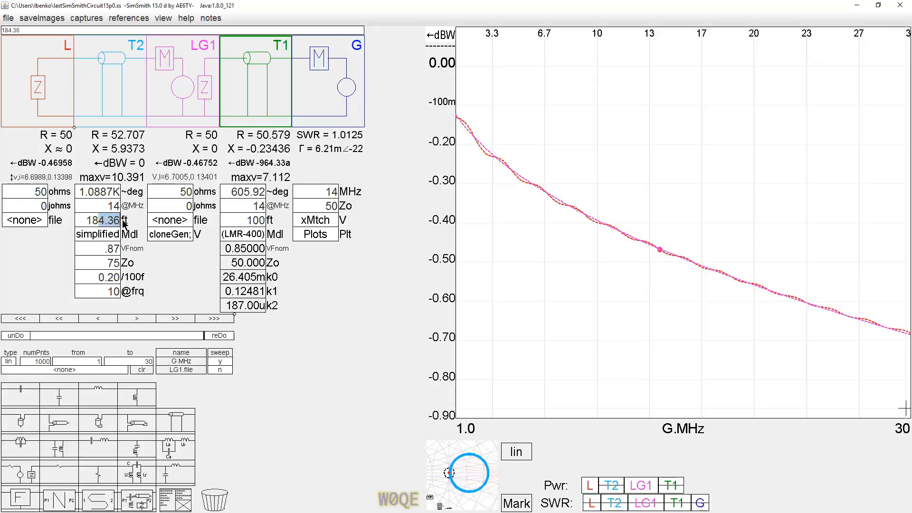
text(5)
key(Return)
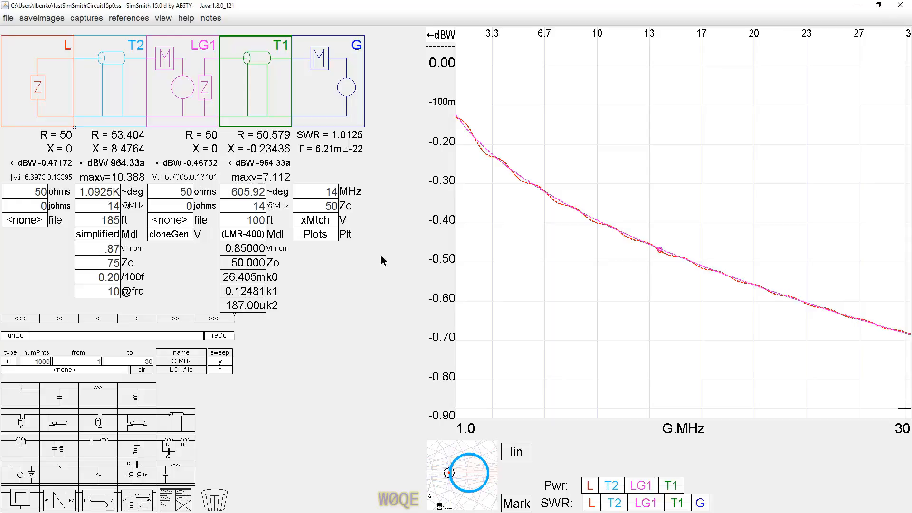
Step: Show the Smith chart and mark the high-resistance crossing and the end point of T2's impedance path
click(471, 482)
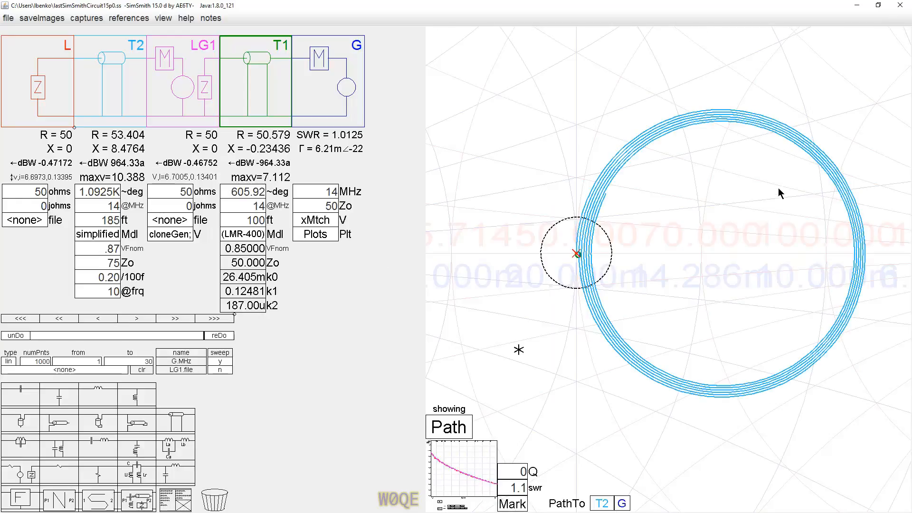
scroll(671, 292, down, 2)
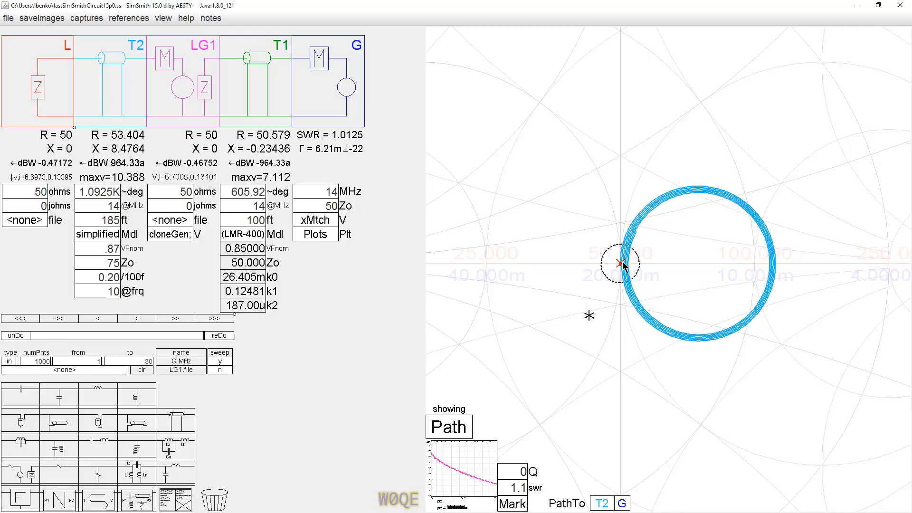
click(773, 263)
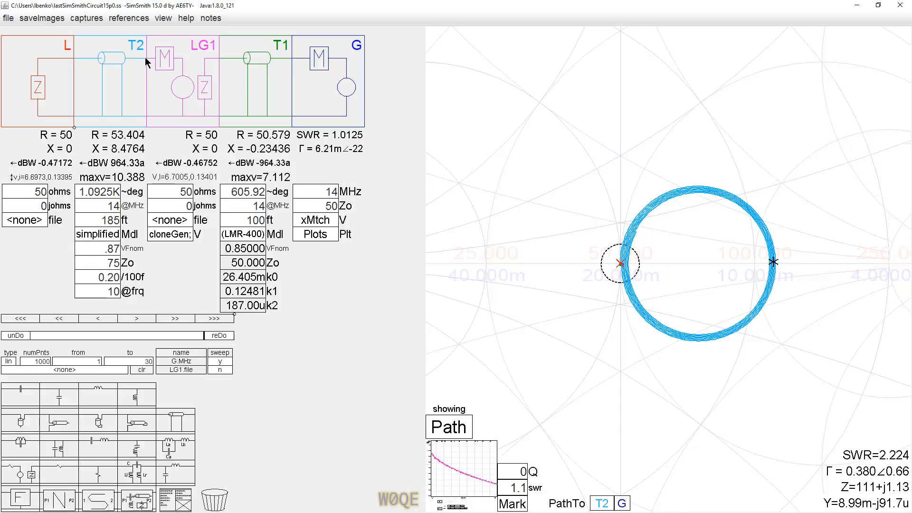
click(636, 232)
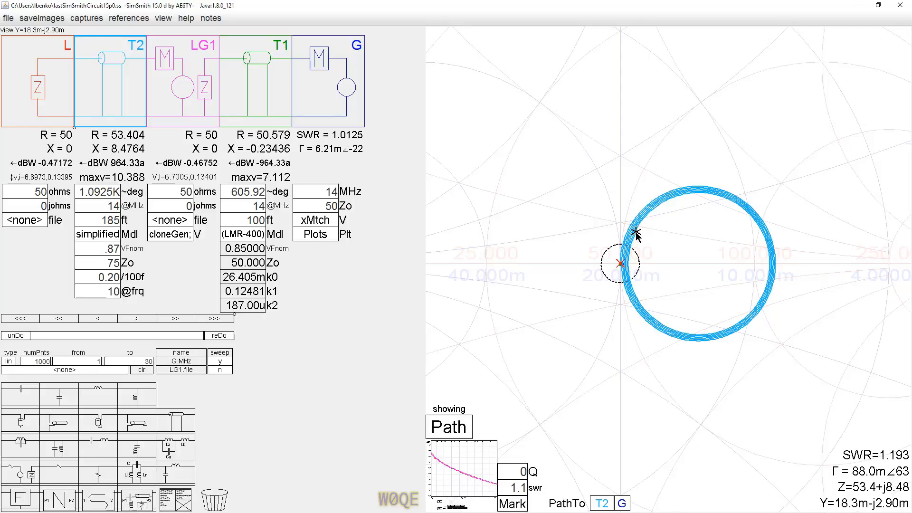
Step: Tune the generator frequency upward until T2's impedance nears the high-resistance crossing, mark that point, and set the frequency to 15 MHz
double_click(331, 193)
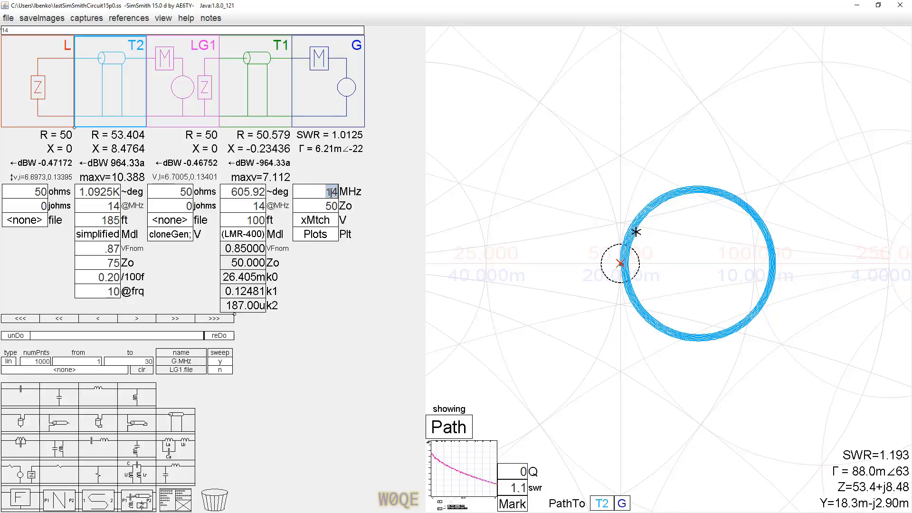
scroll(331, 193, up, 6)
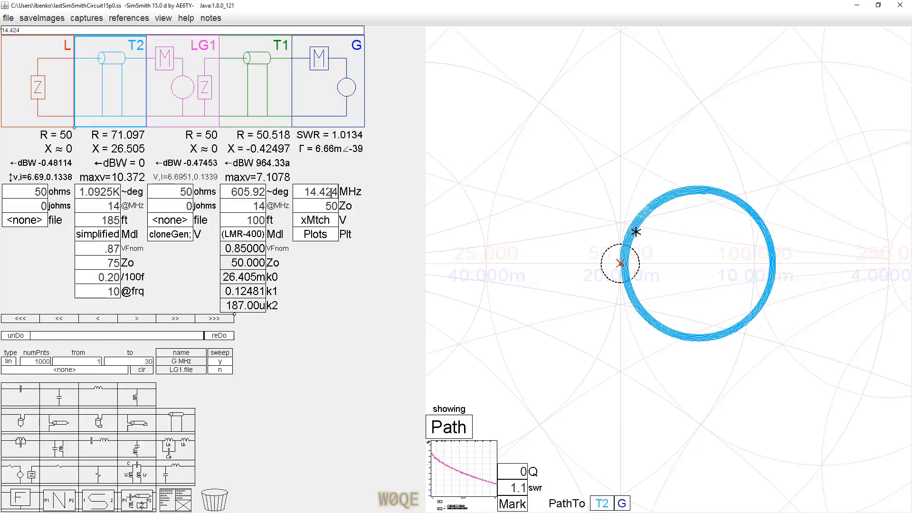
scroll(331, 192, down, 1)
scroll(331, 193, up, 2)
scroll(331, 193, up, 1)
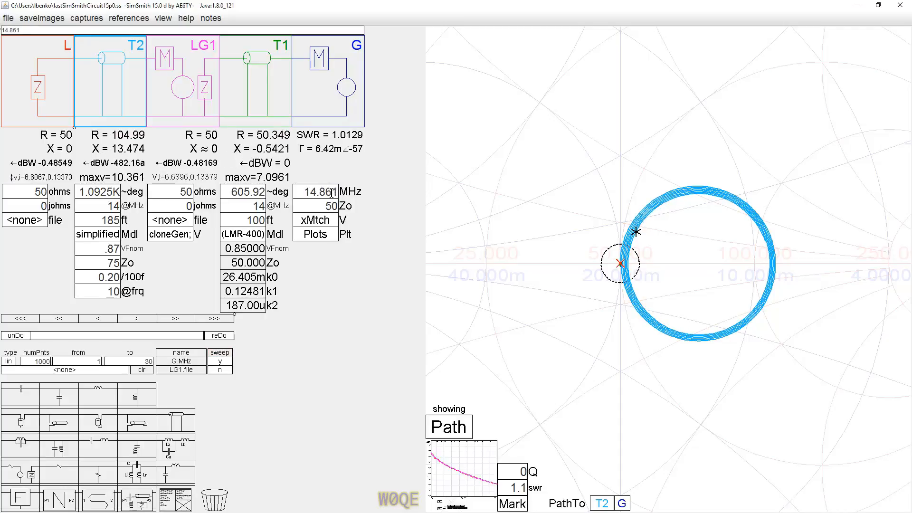
scroll(331, 193, up, 1)
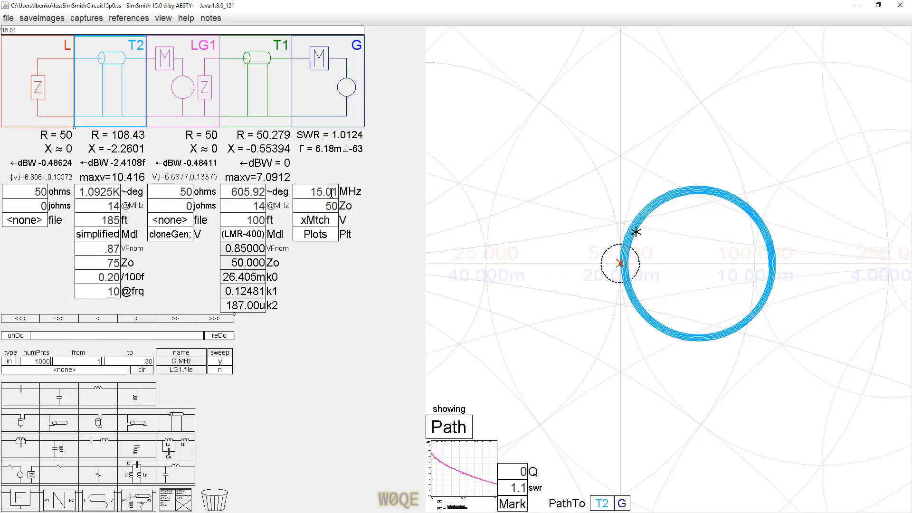
click(770, 271)
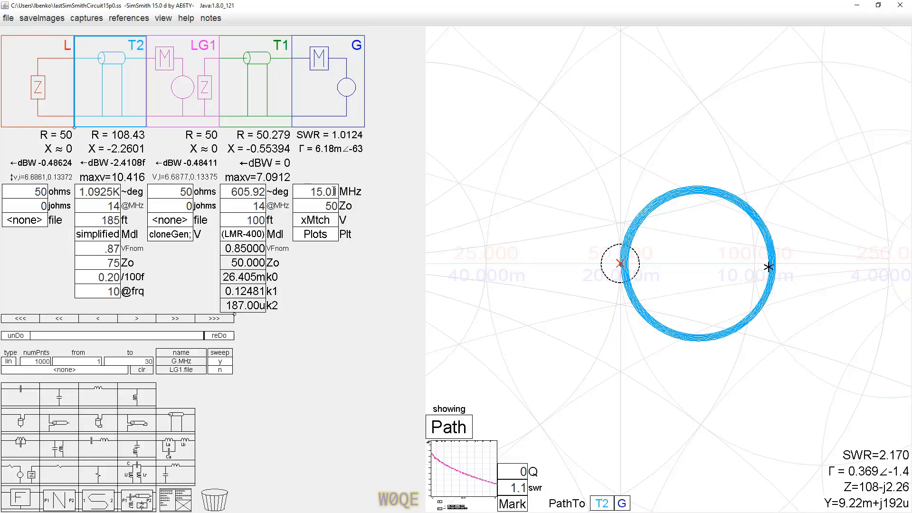
drag(309, 191, 362, 194)
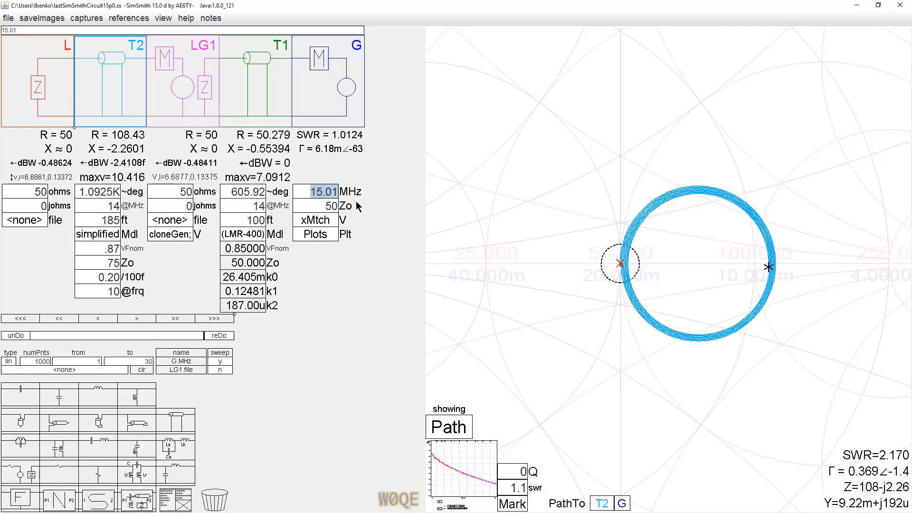
text(15)
key(Return)
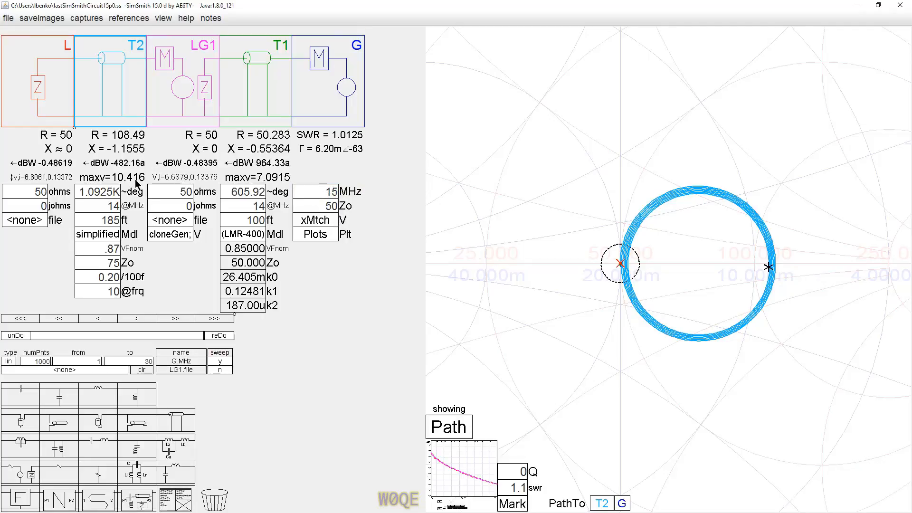
Step: Insert an automatic low-pass LC matching section between T2 and LG1 and show the power-loss plot again
drag(180, 463, 177, 95)
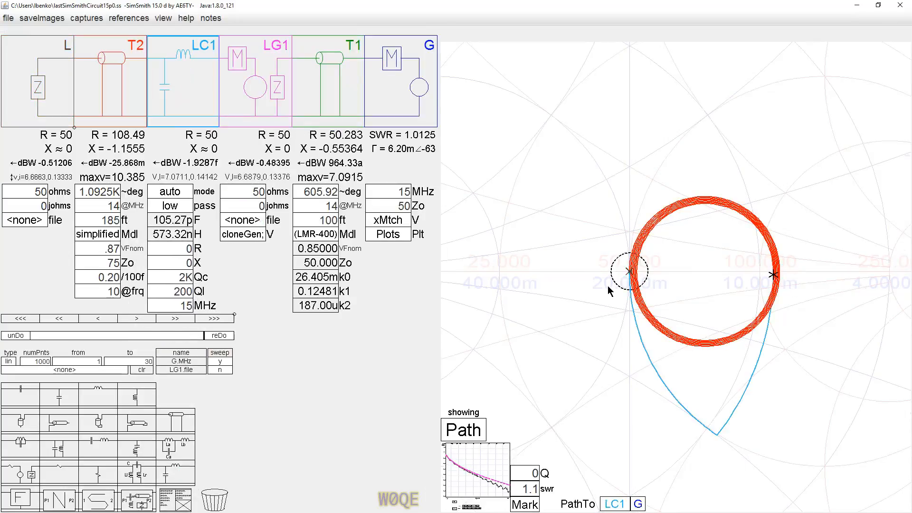
click(482, 488)
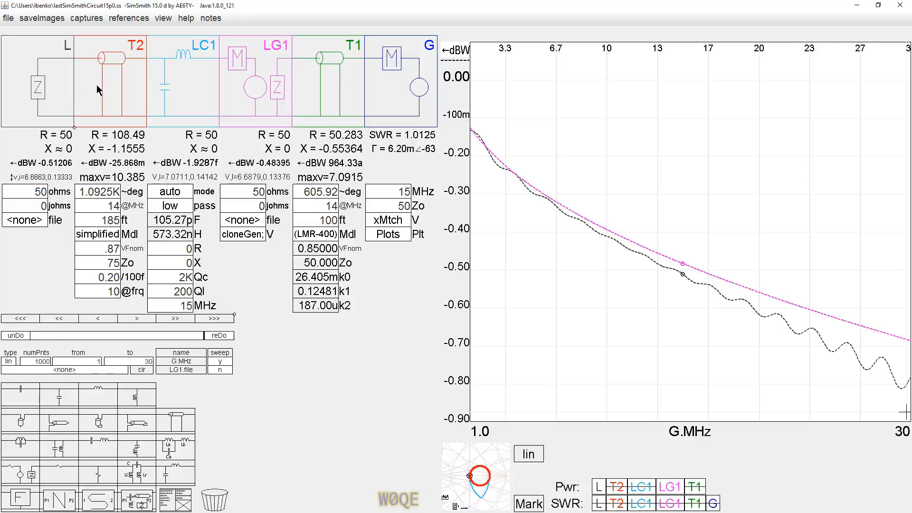
Step: Shorten T2 to about 175 ft so its matched loss curve follows the LMR-400 curve
click(105, 219)
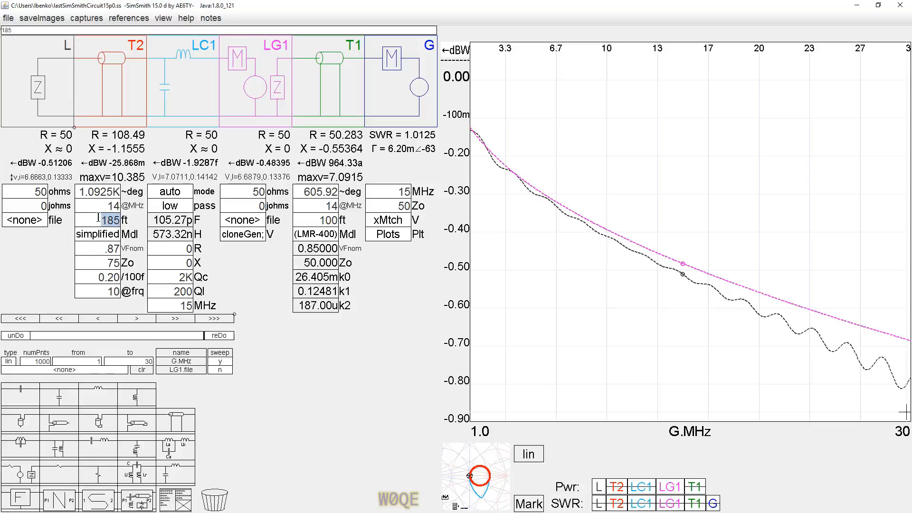
scroll(98, 217, down, 1)
scroll(99, 218, up, 4)
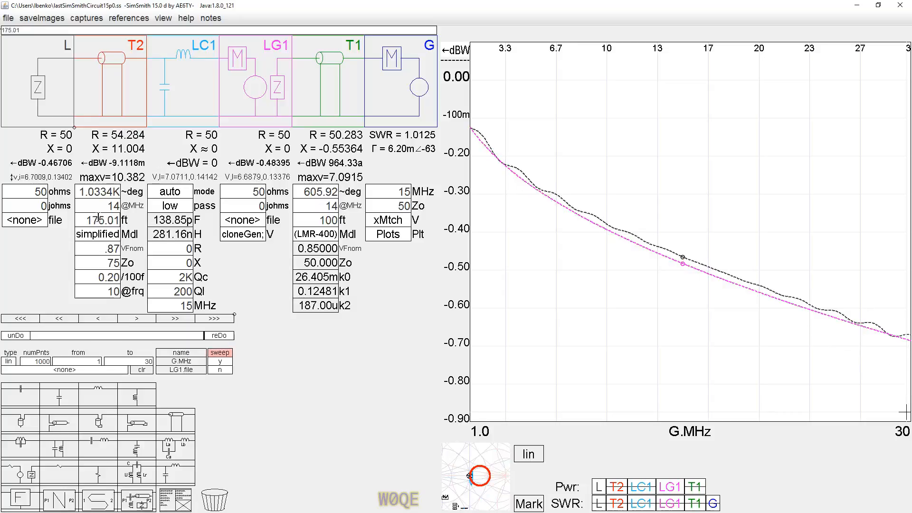
scroll(98, 218, up, 1)
scroll(99, 218, down, 1)
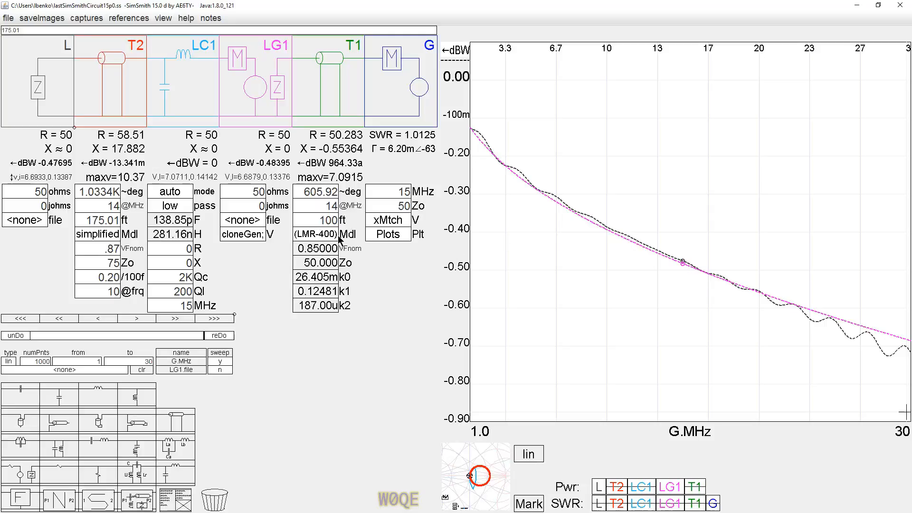
Step: Change T1's cable model to Times LMR-500 and shorten T2 to about 136.5 ft so the two loss curves overlap
click(314, 234)
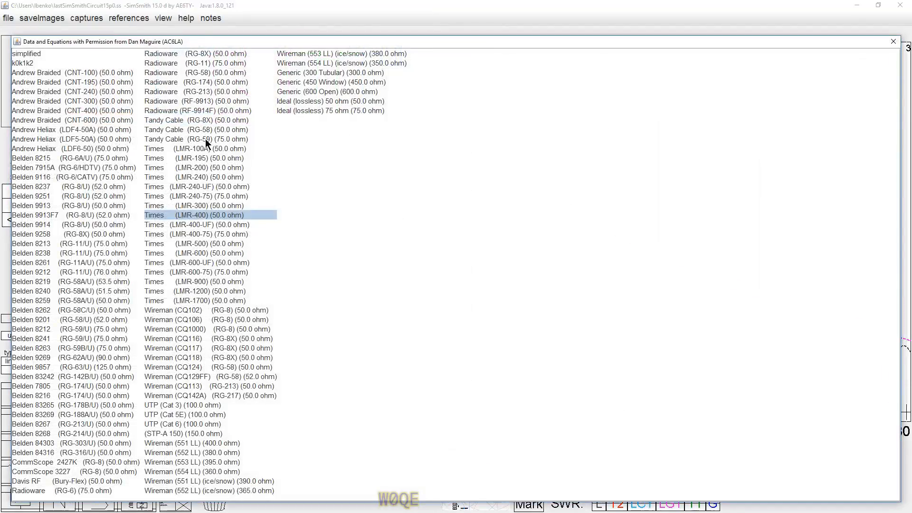
click(196, 245)
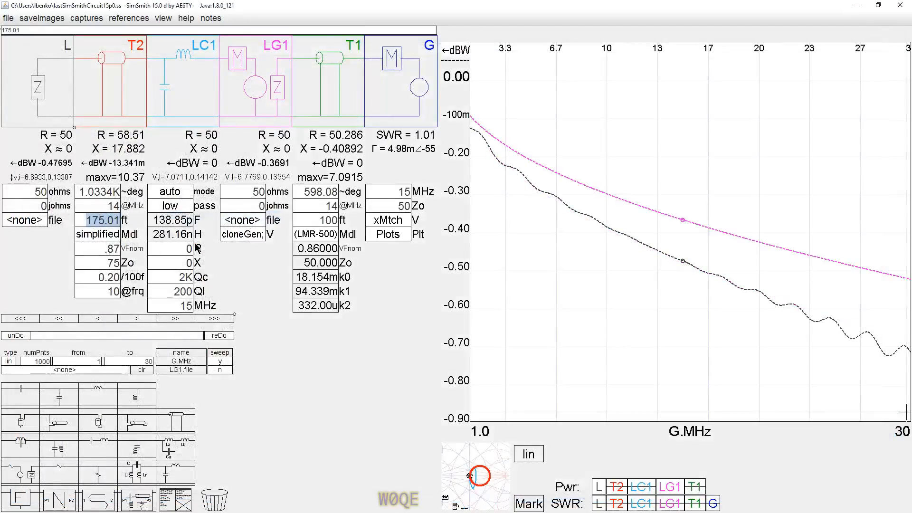
click(95, 219)
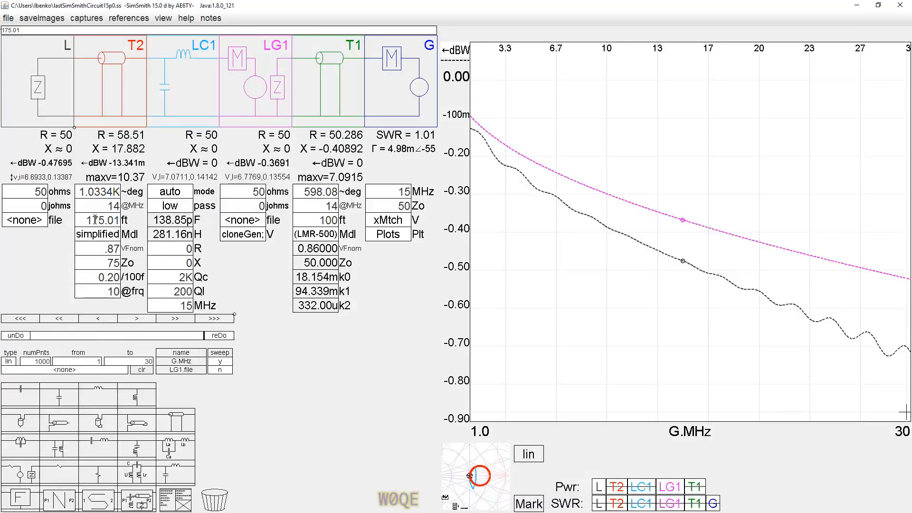
scroll(95, 219, down, 5)
scroll(95, 219, down, 20)
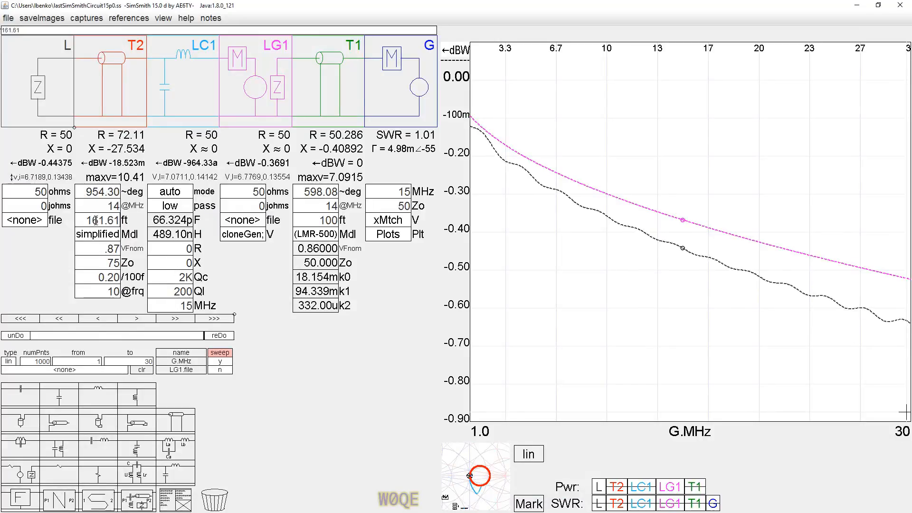
scroll(106, 220, down, 4)
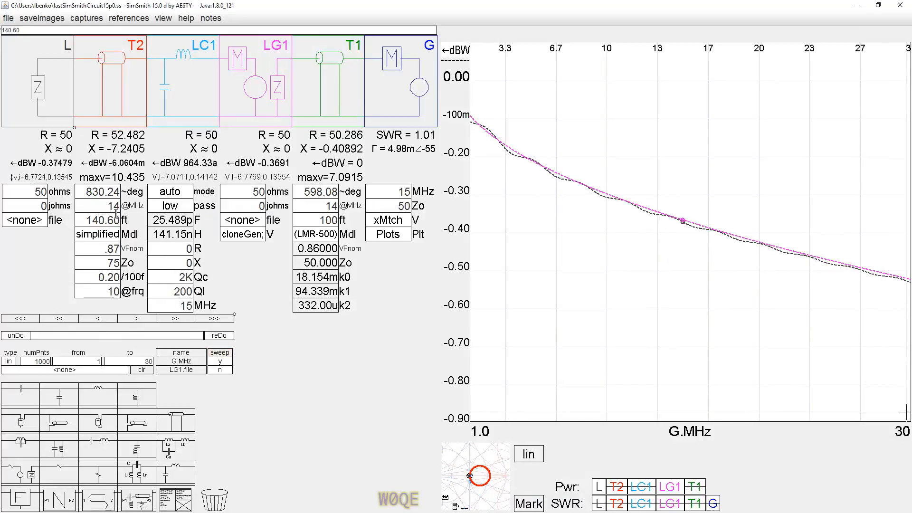
scroll(116, 216, down, 4)
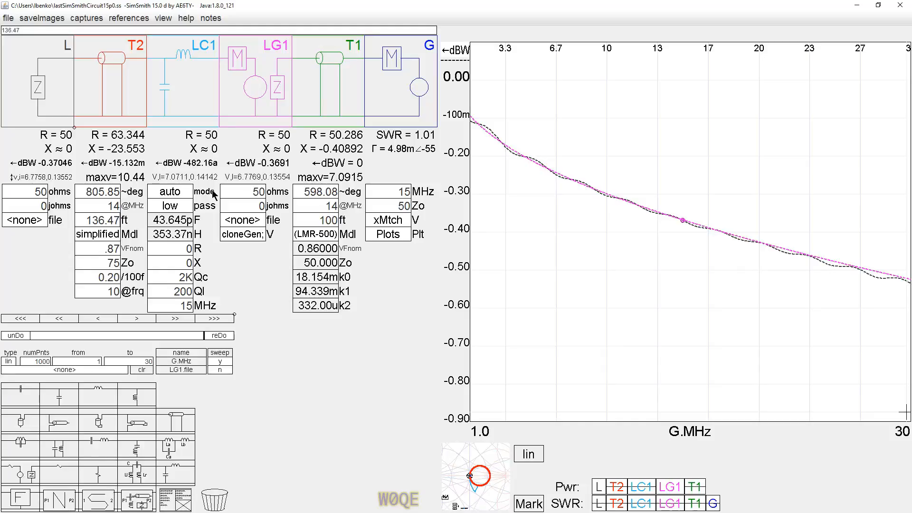
Step: Change T1's cable model to Times LMR-600 and tune T2's length to about 100.3 ft so the losses match at 15 MHz
click(315, 234)
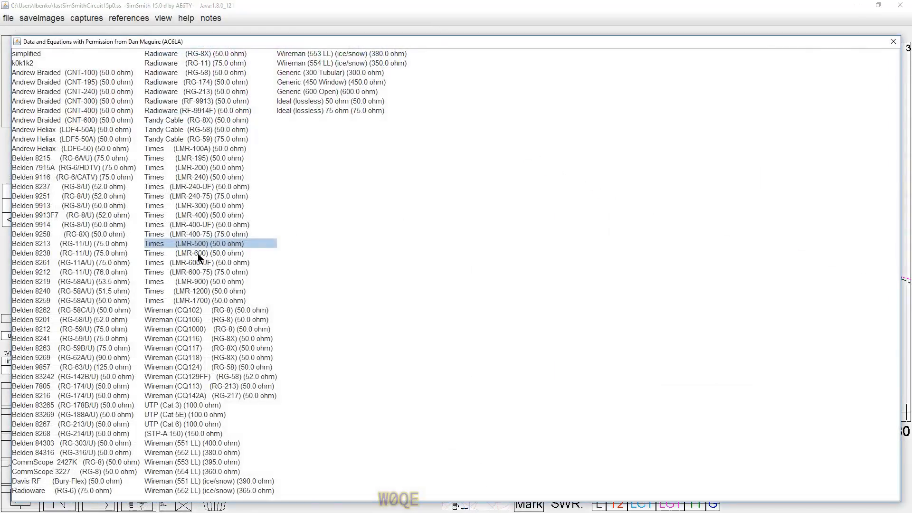
click(198, 253)
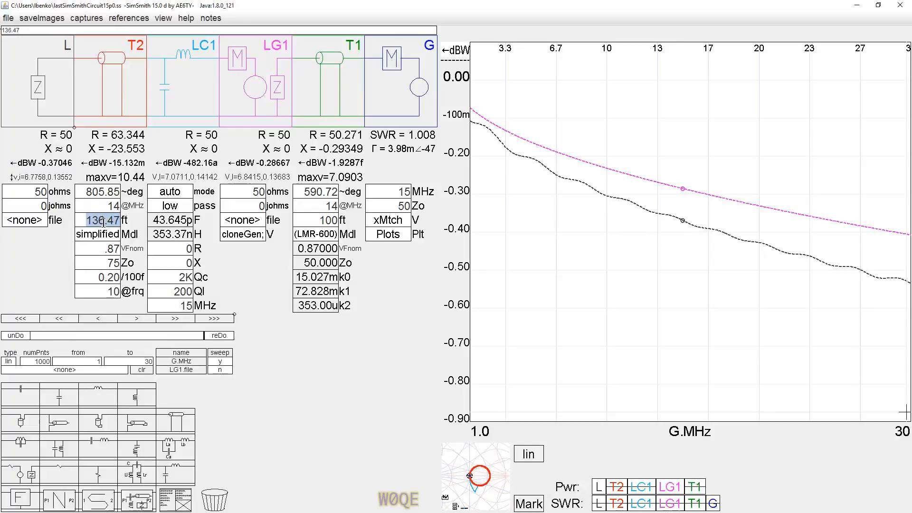
scroll(103, 223, down, 19)
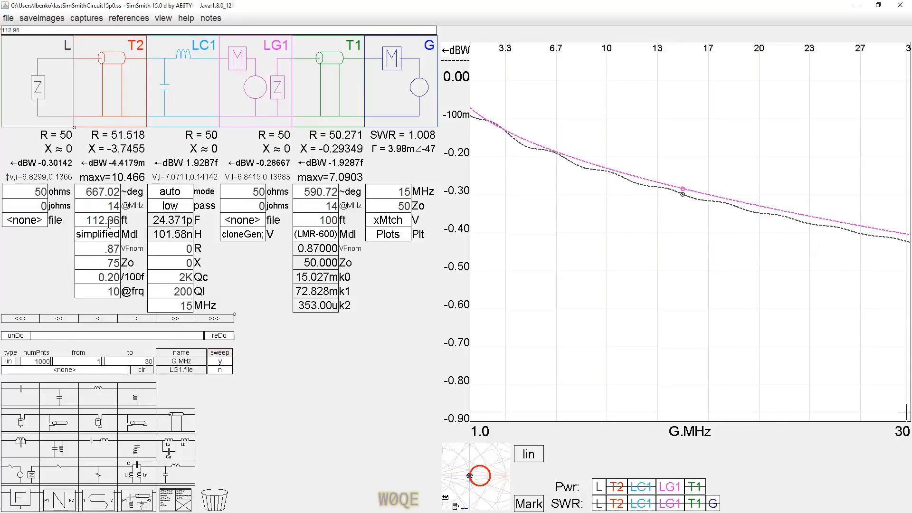
scroll(110, 223, down, 8)
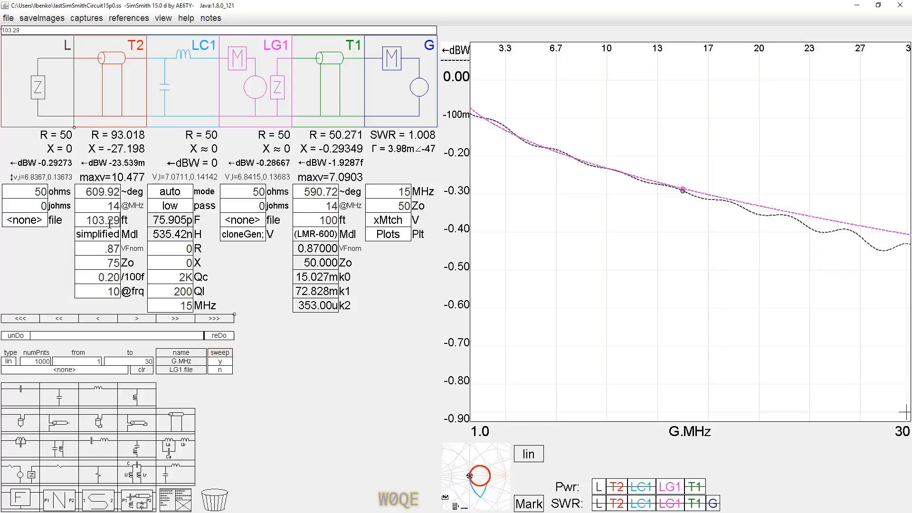
scroll(109, 223, down, 5)
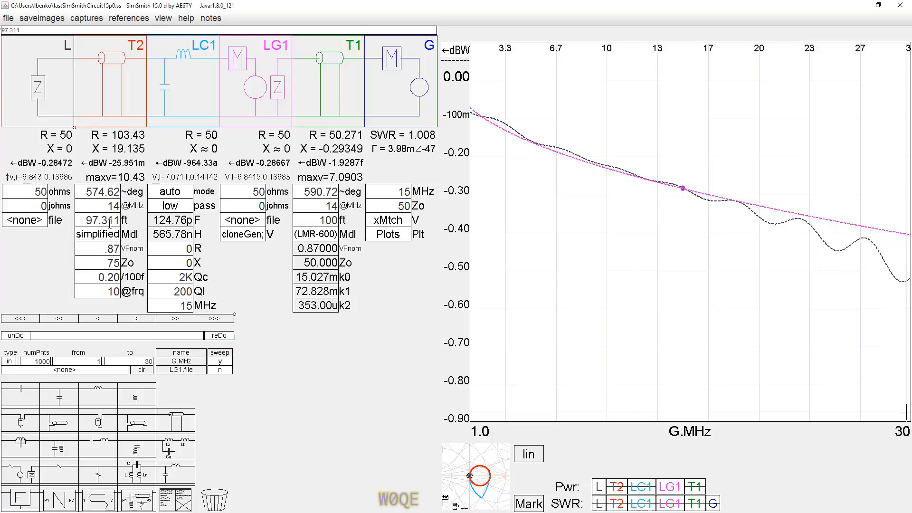
scroll(110, 223, up, 3)
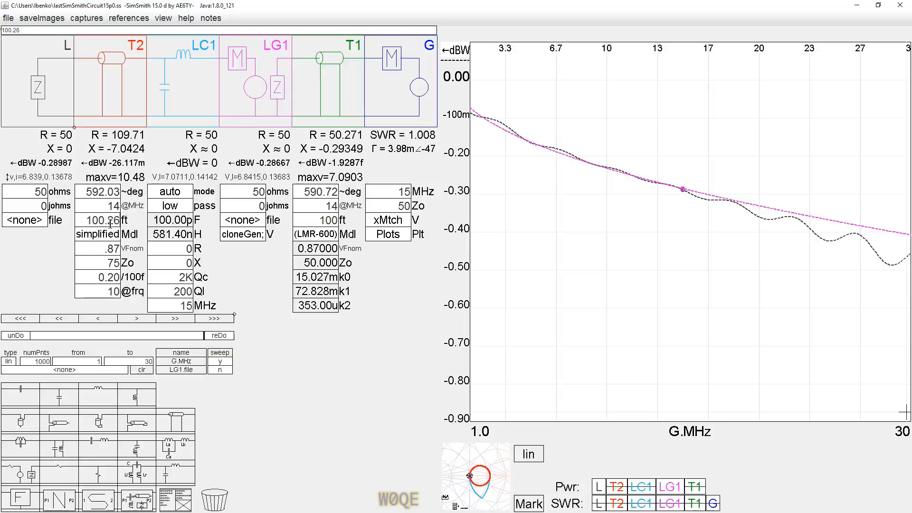